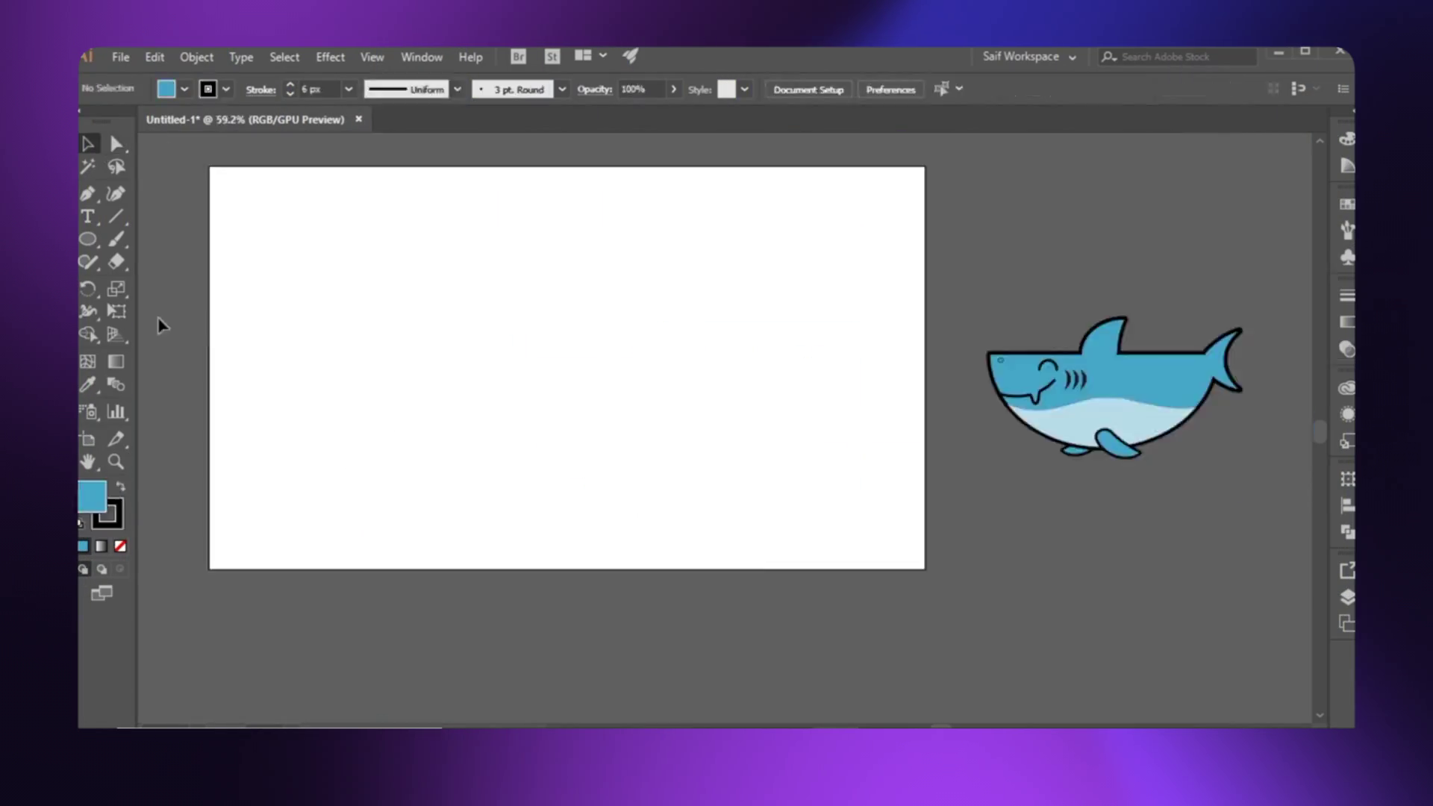
Arrange the empty Stock Animation project beside the STOCK ANIMATION Finder folder.
left_click_drag(468, 236, 771, 537)
left_click_drag(563, 172, 675, 310)
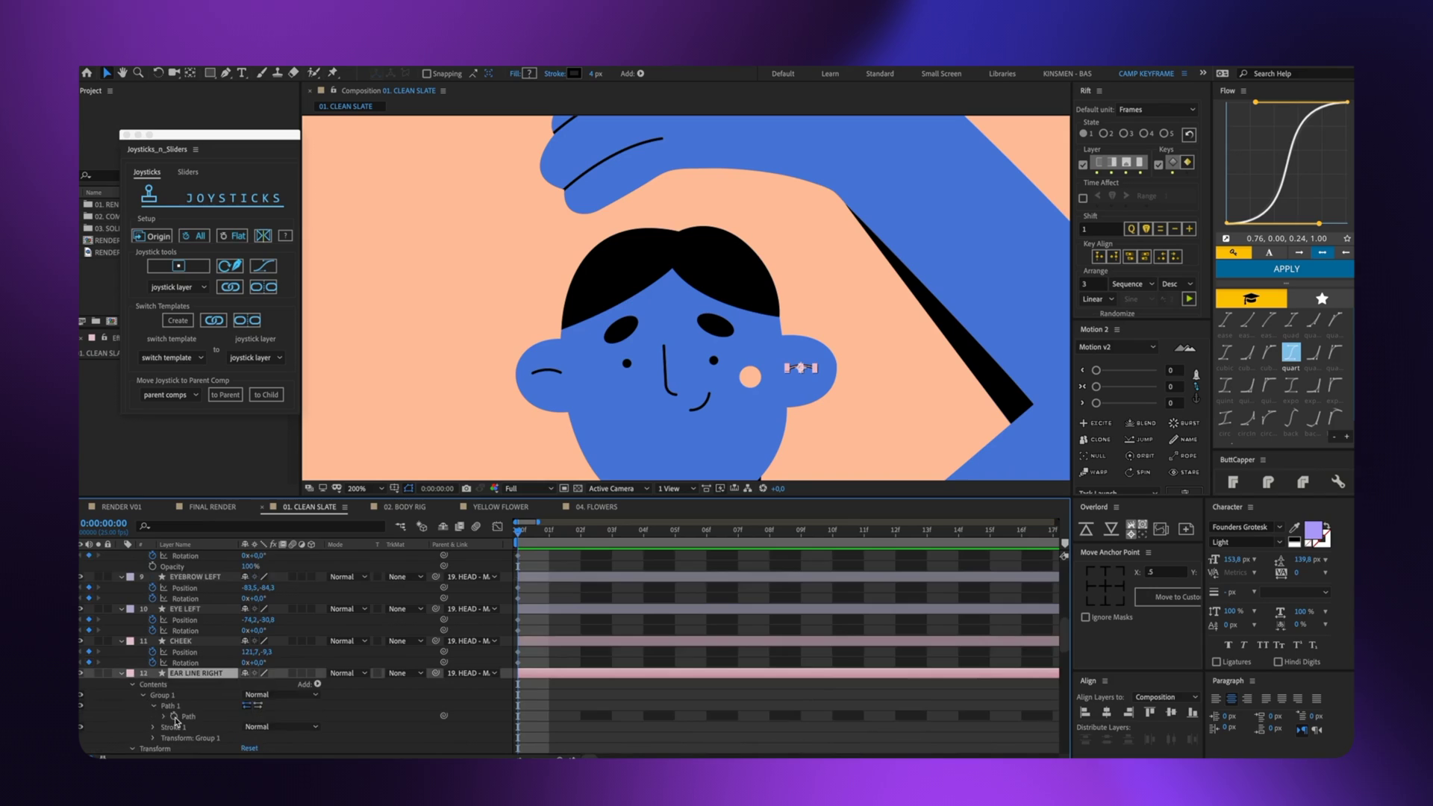
left_click(176, 720)
scroll(299, 642, "up", 5)
scroll(755, 320, "down", 4)
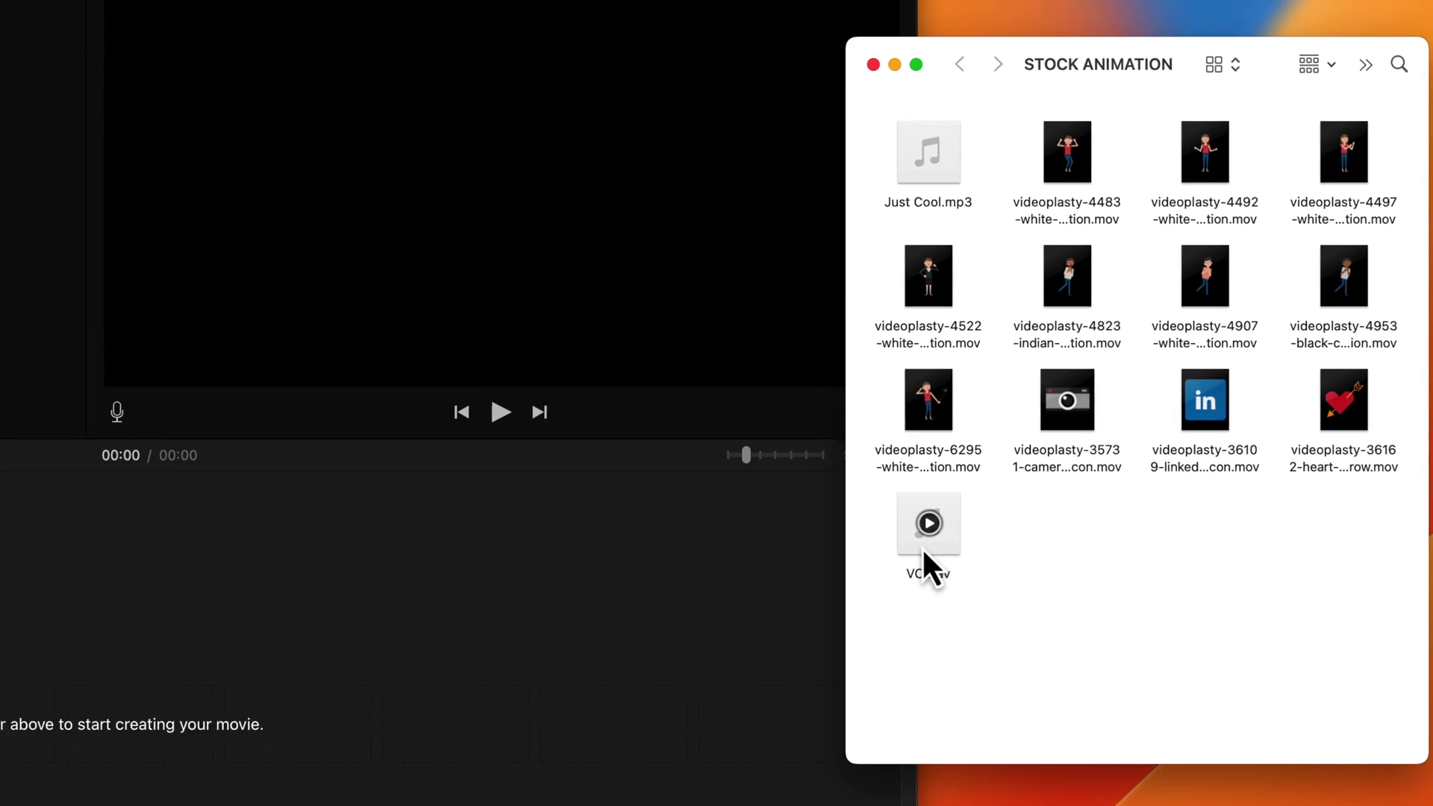
Select all 15 files in STOCK ANIMATION, VO.wav included, and drag them into My Media.
left_click(1076, 506)
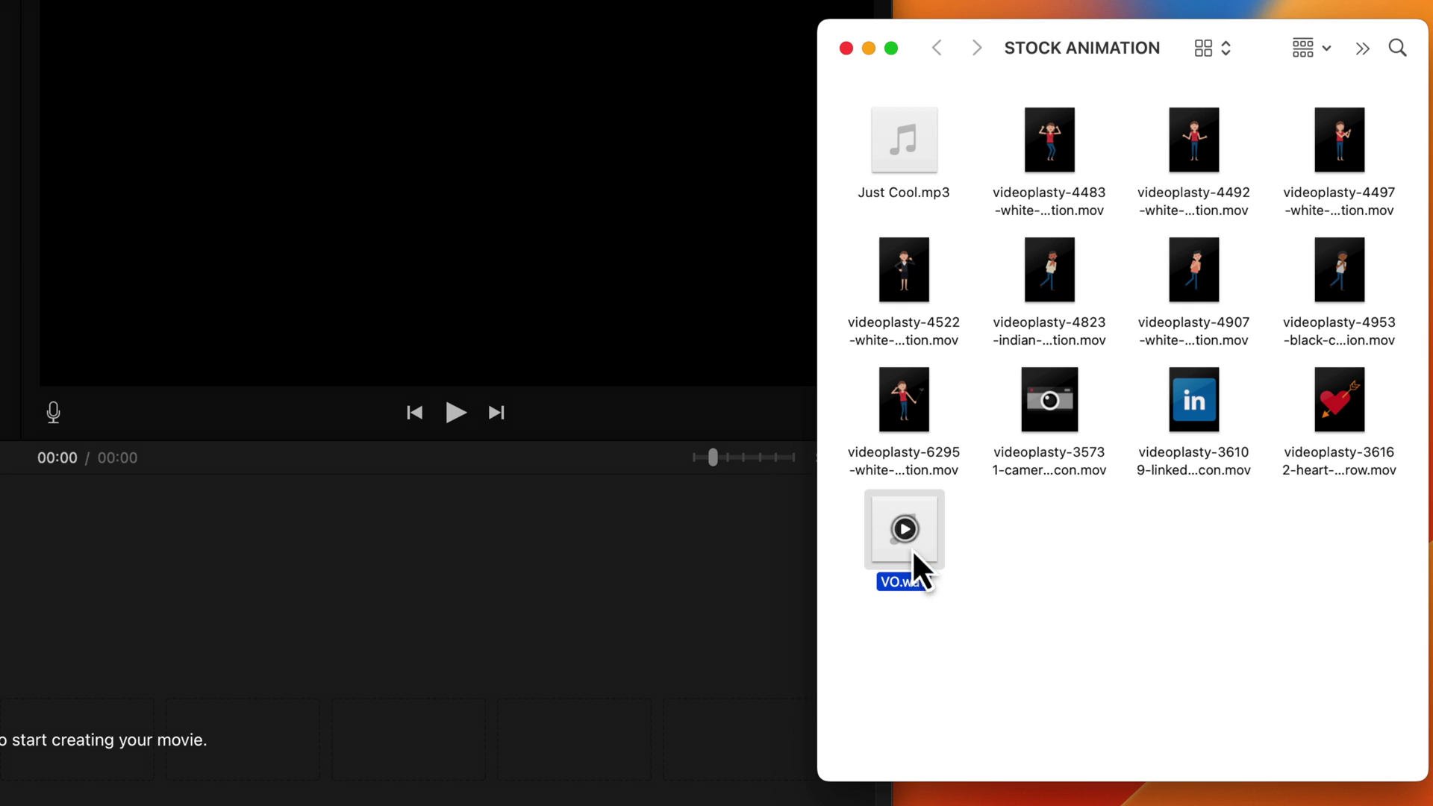
left_click_drag(841, 473, 1387, 141)
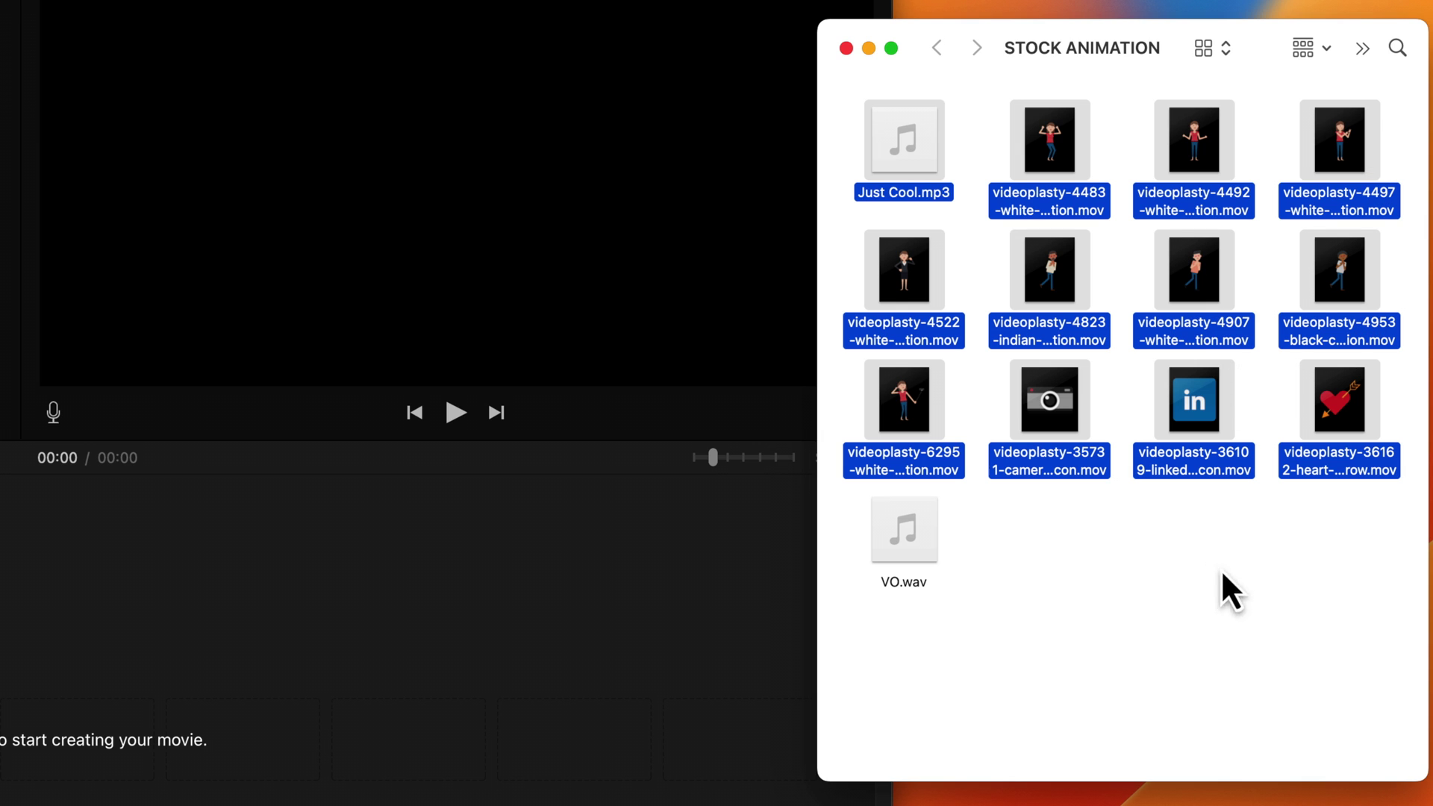
left_click(1278, 616)
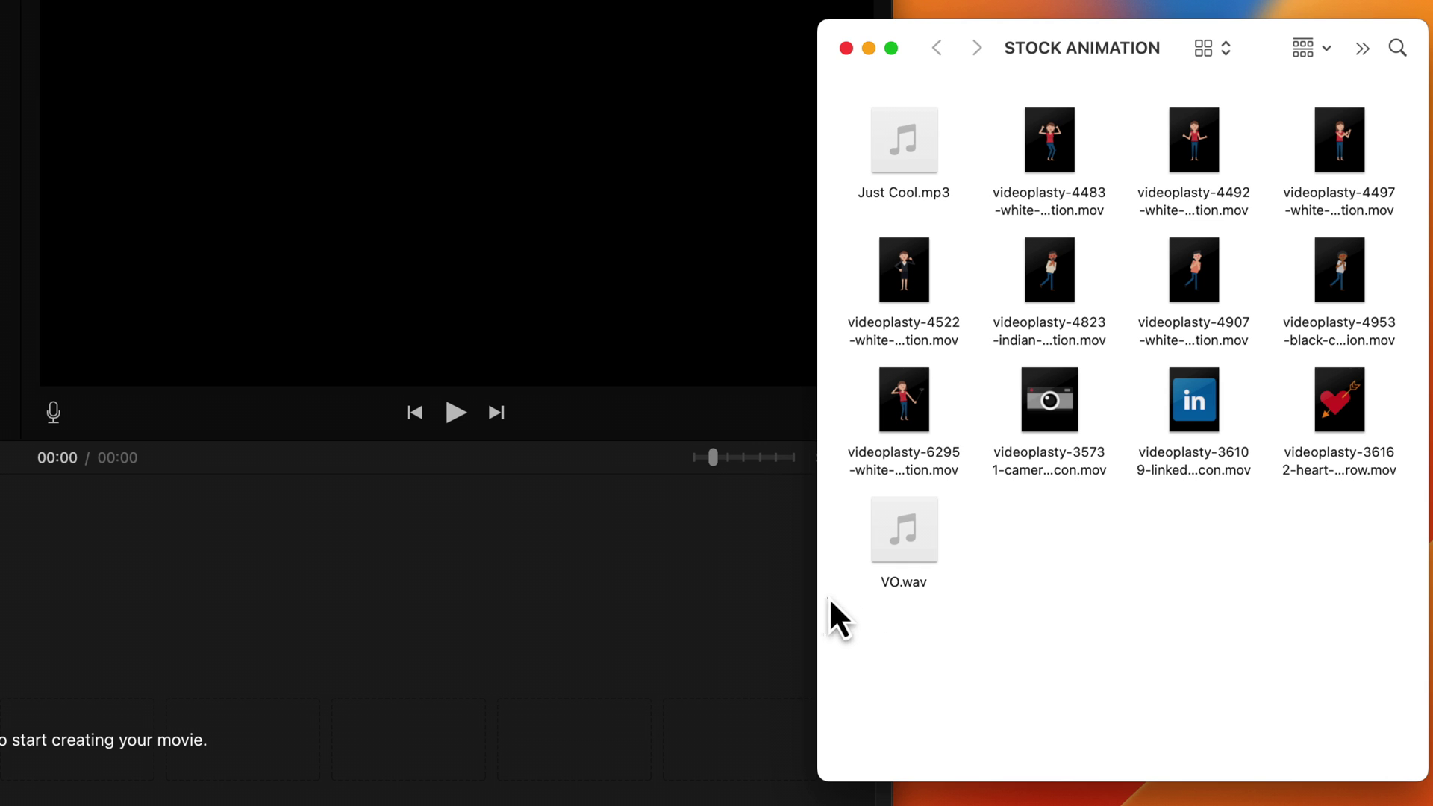
left_click_drag(851, 604, 1396, 133)
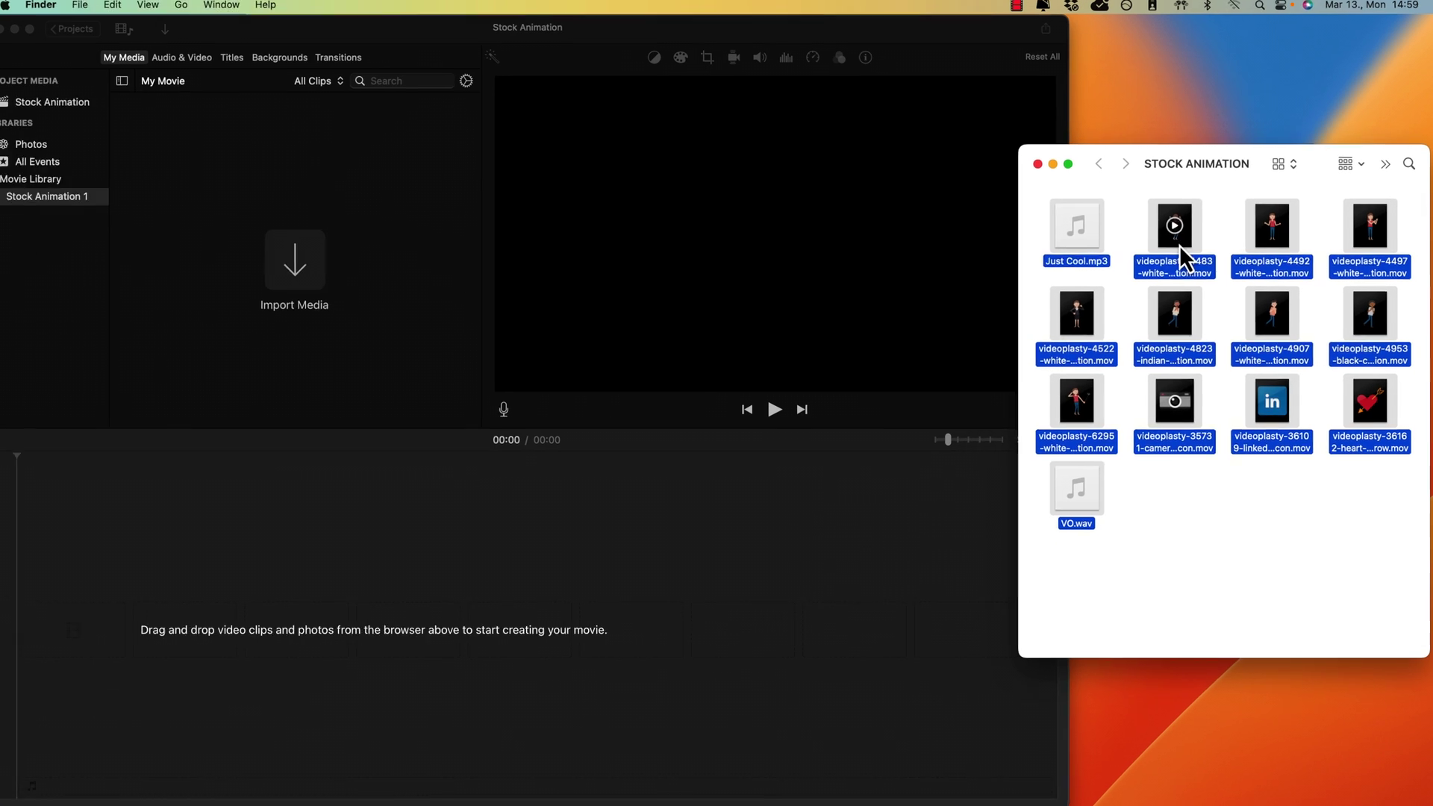
left_click_drag(1049, 150, 394, 182)
left_click_drag(747, 268, 334, 284)
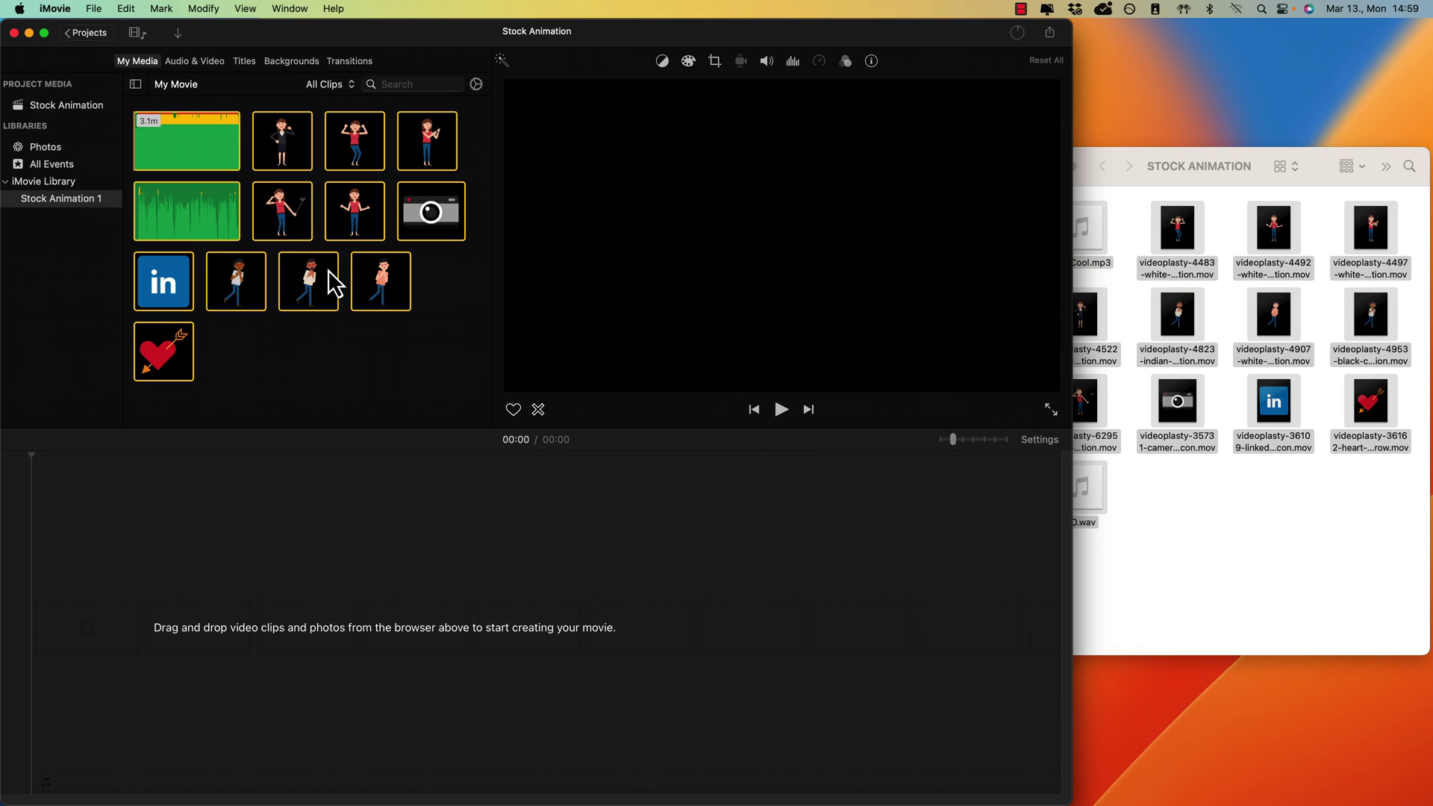
Go full screen and start the timeline with the White background clip, lengthened to 6 seconds.
left_click(44, 33)
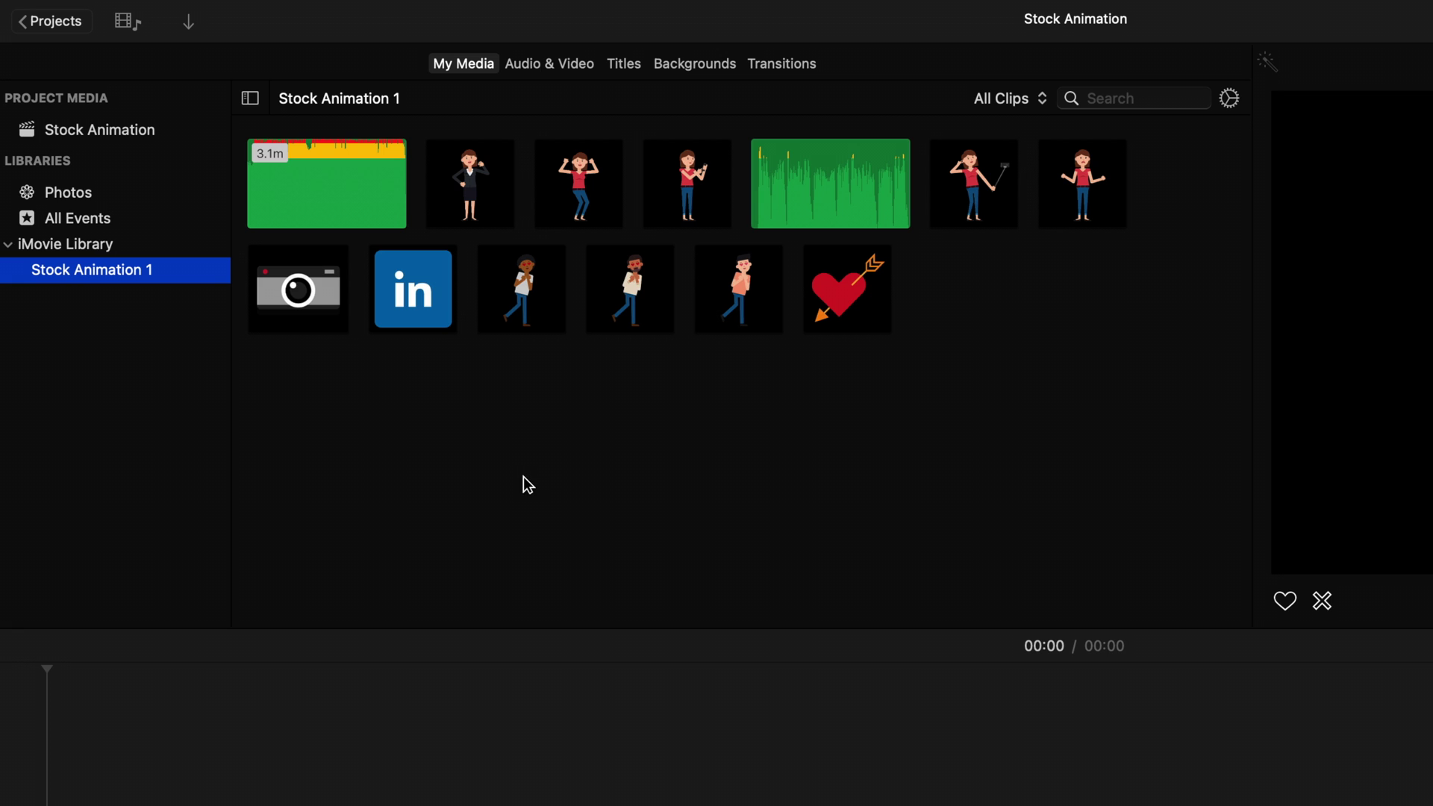
left_click(686, 67)
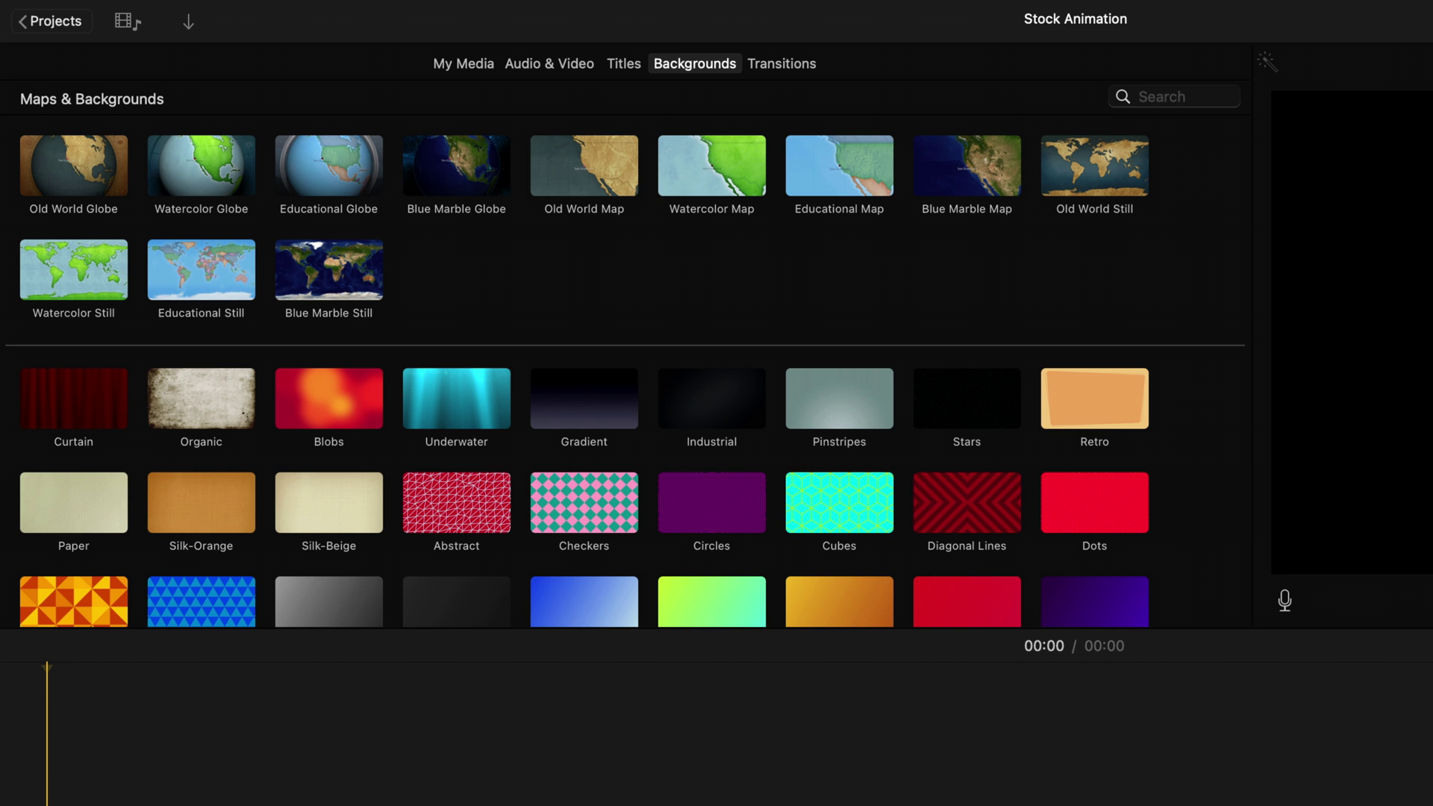
scroll(799, 464, "down", 5)
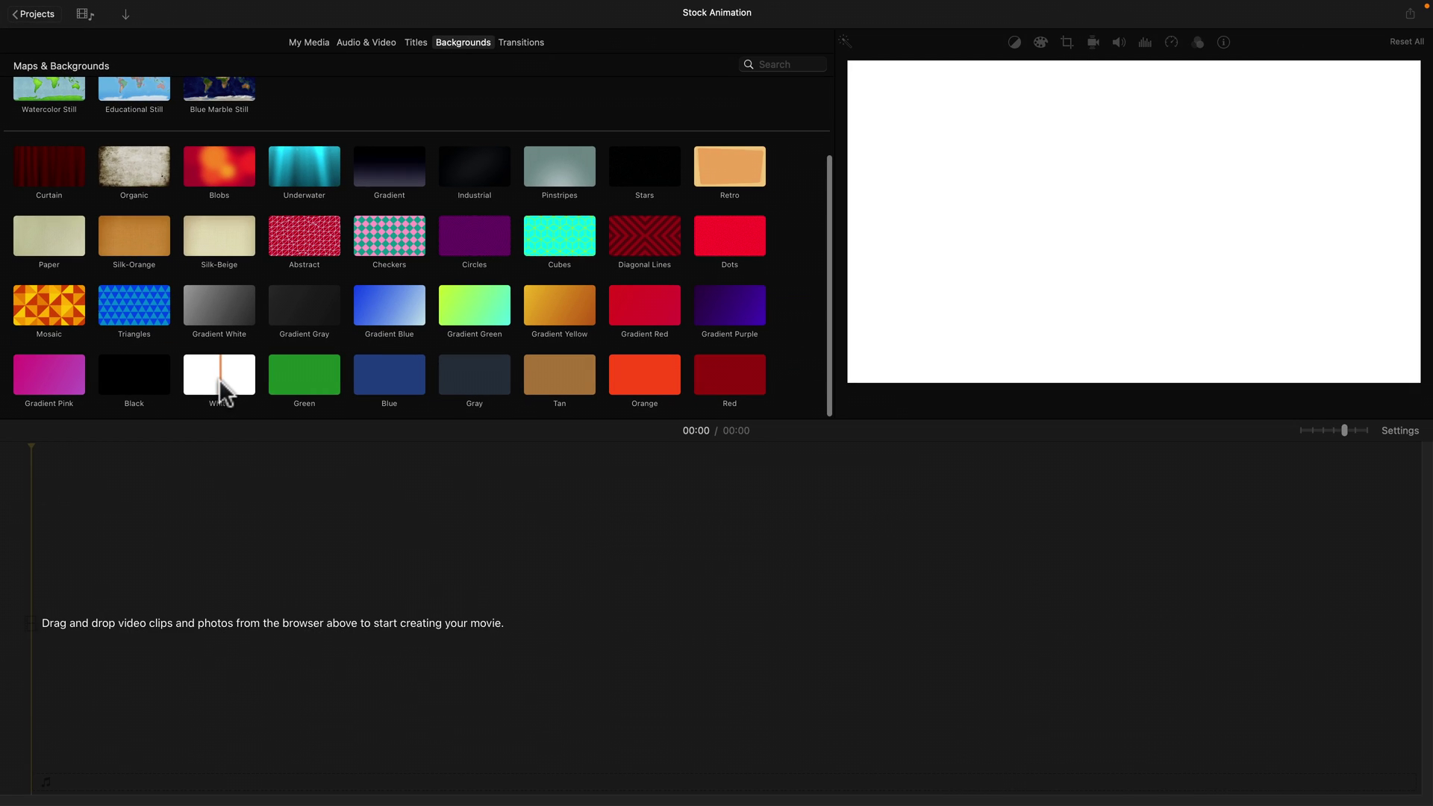
left_click_drag(224, 388, 77, 634)
left_click_drag(854, 636, 1260, 616)
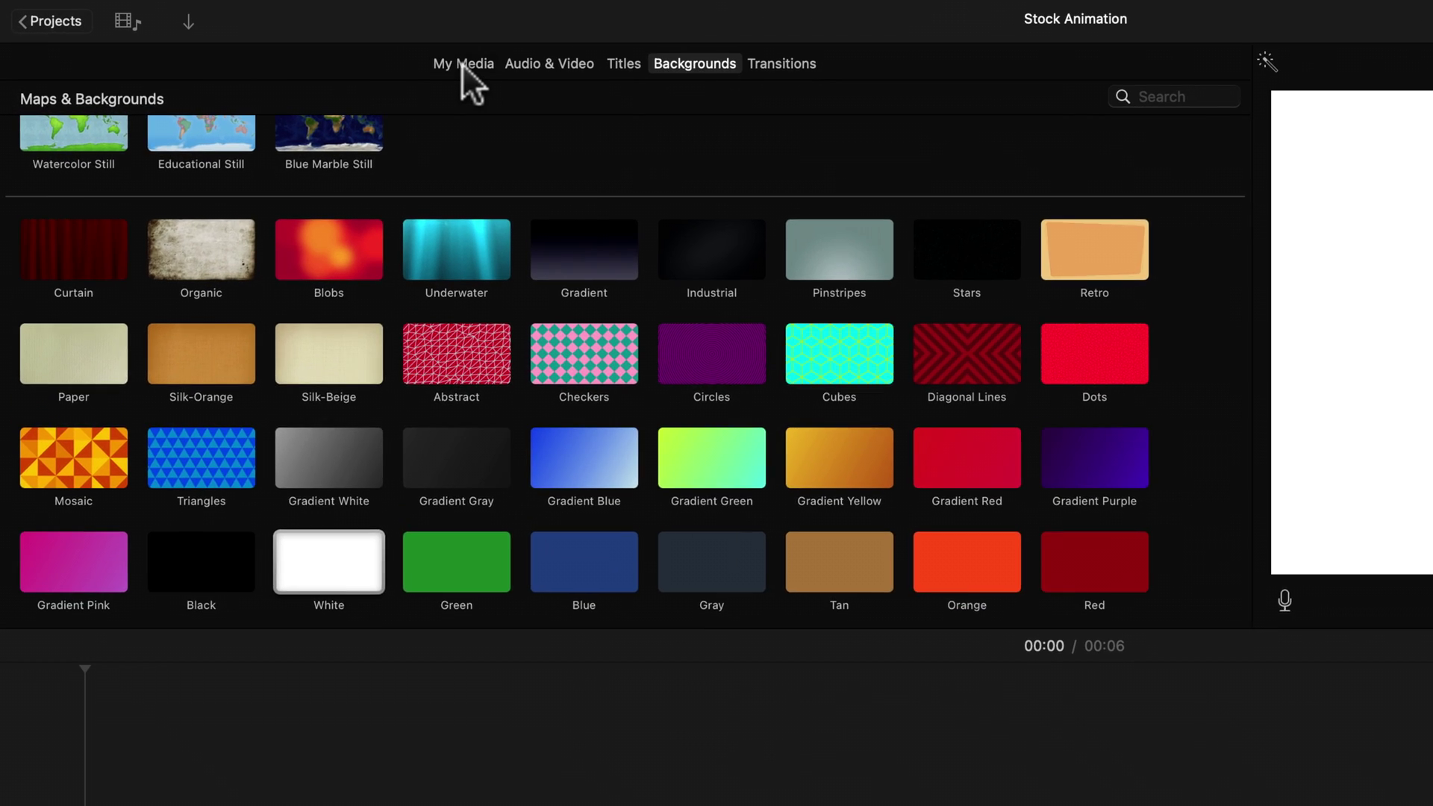
Place the VO clip under the white background, trim it to 20.8 seconds, and extend the background to match.
left_click(309, 43)
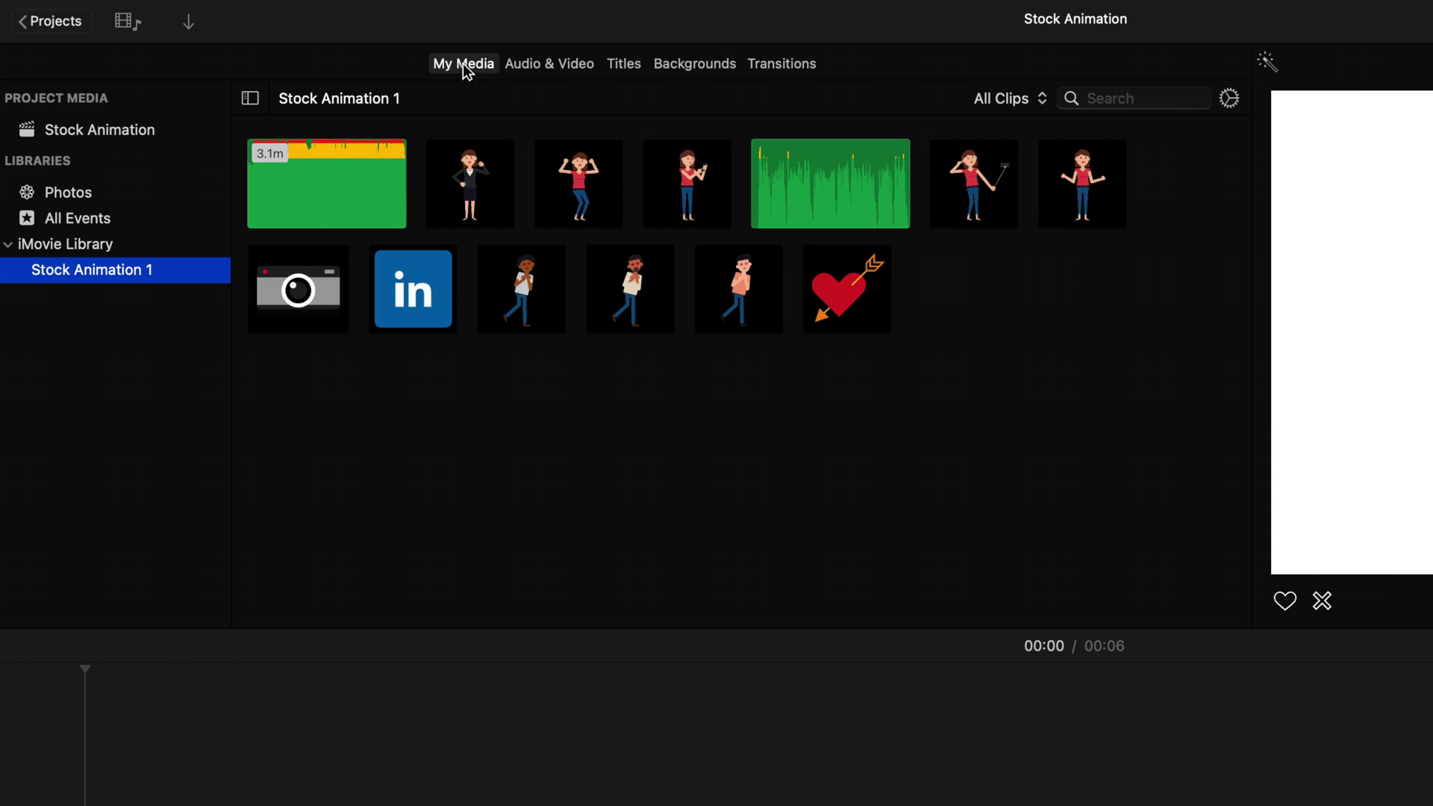
left_click(781, 176)
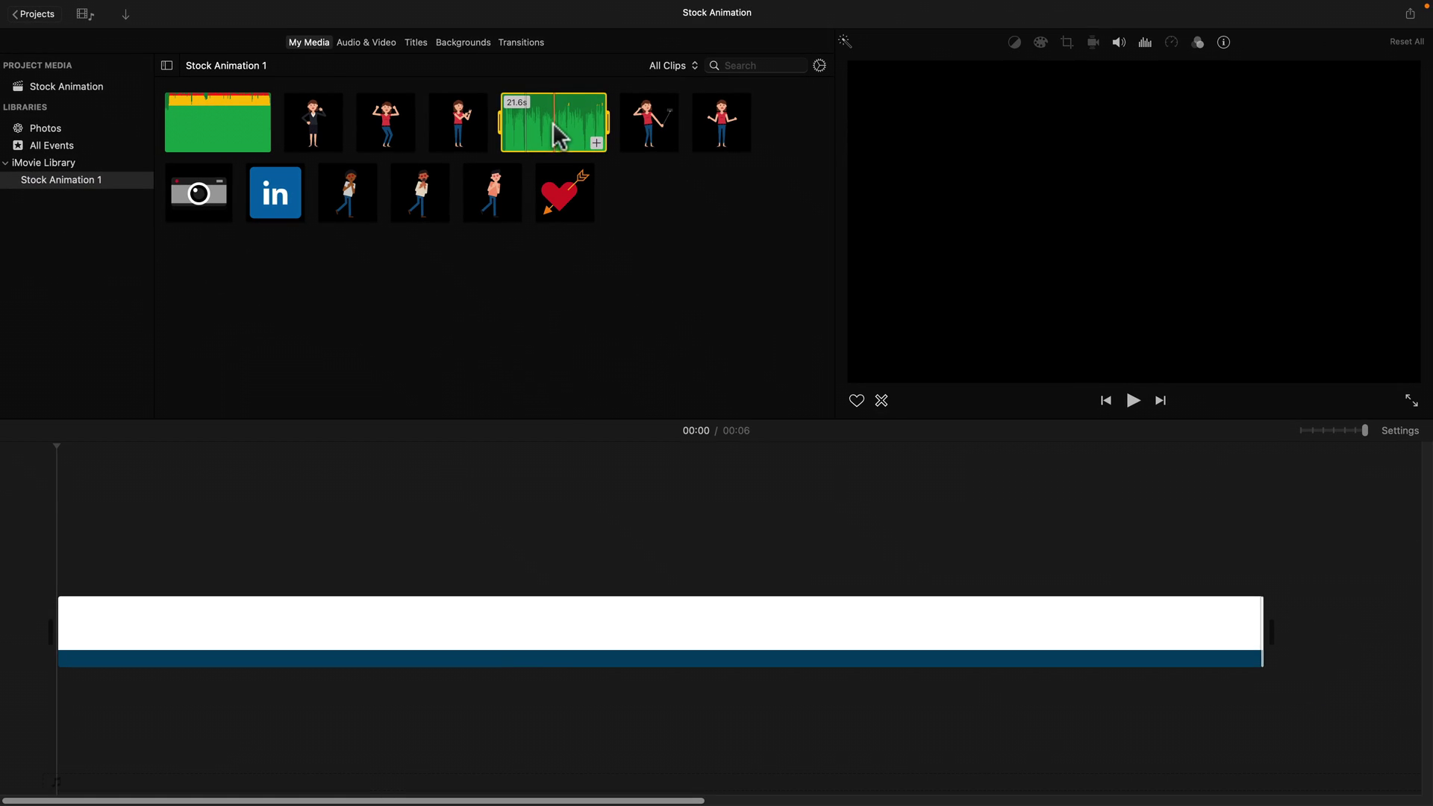
left_click_drag(554, 125, 51, 712)
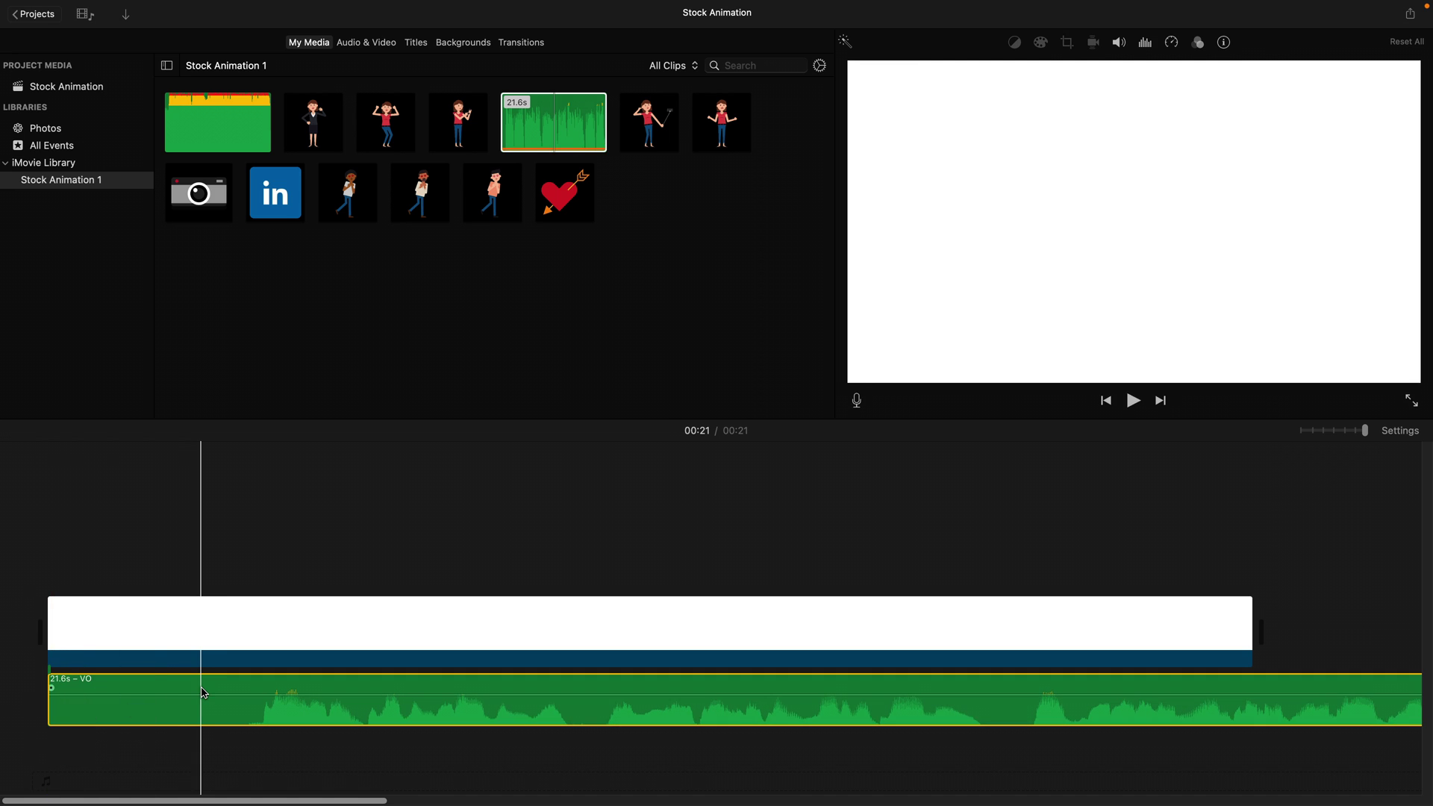
key("super+minus")
key("super+minus")
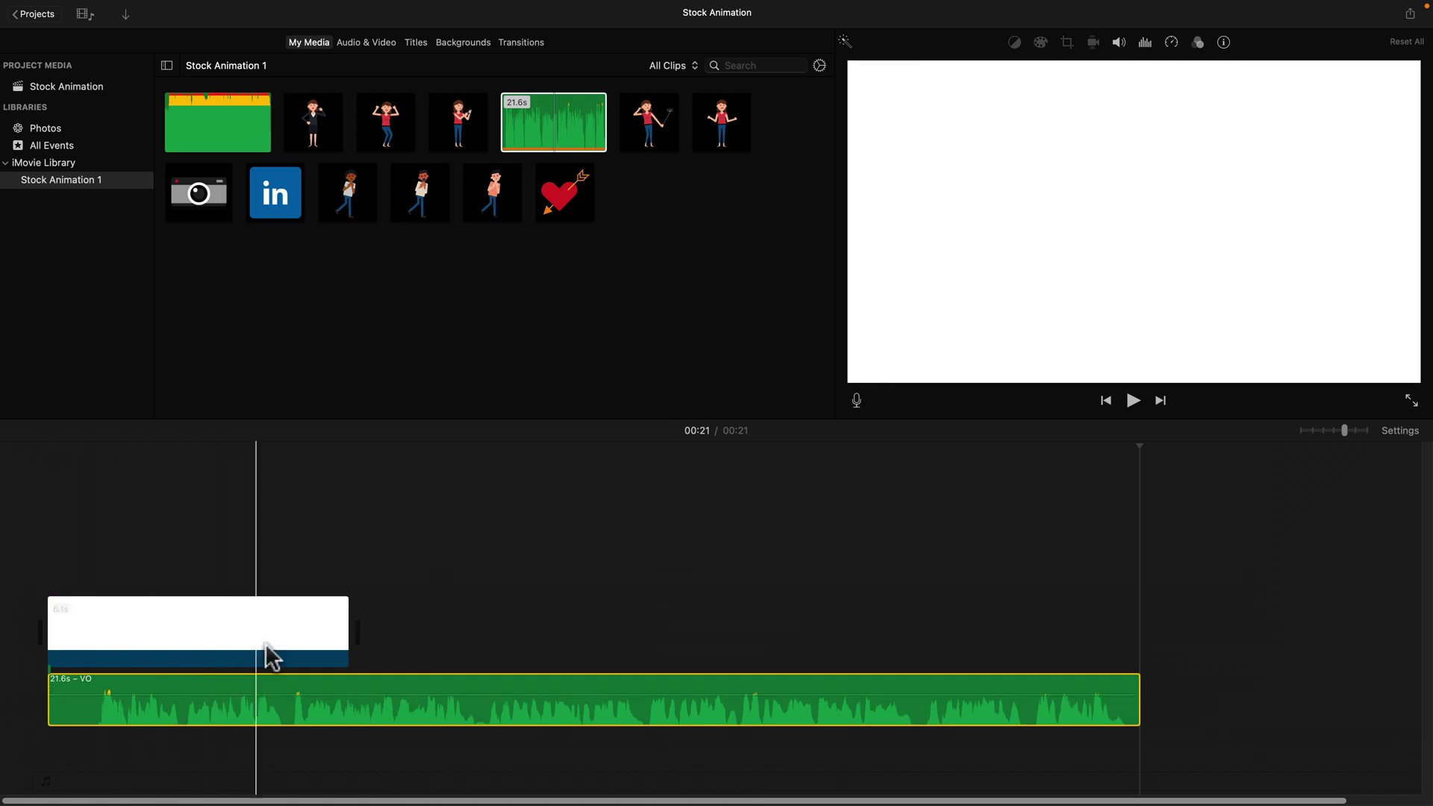
left_click_drag(52, 700, 90, 701)
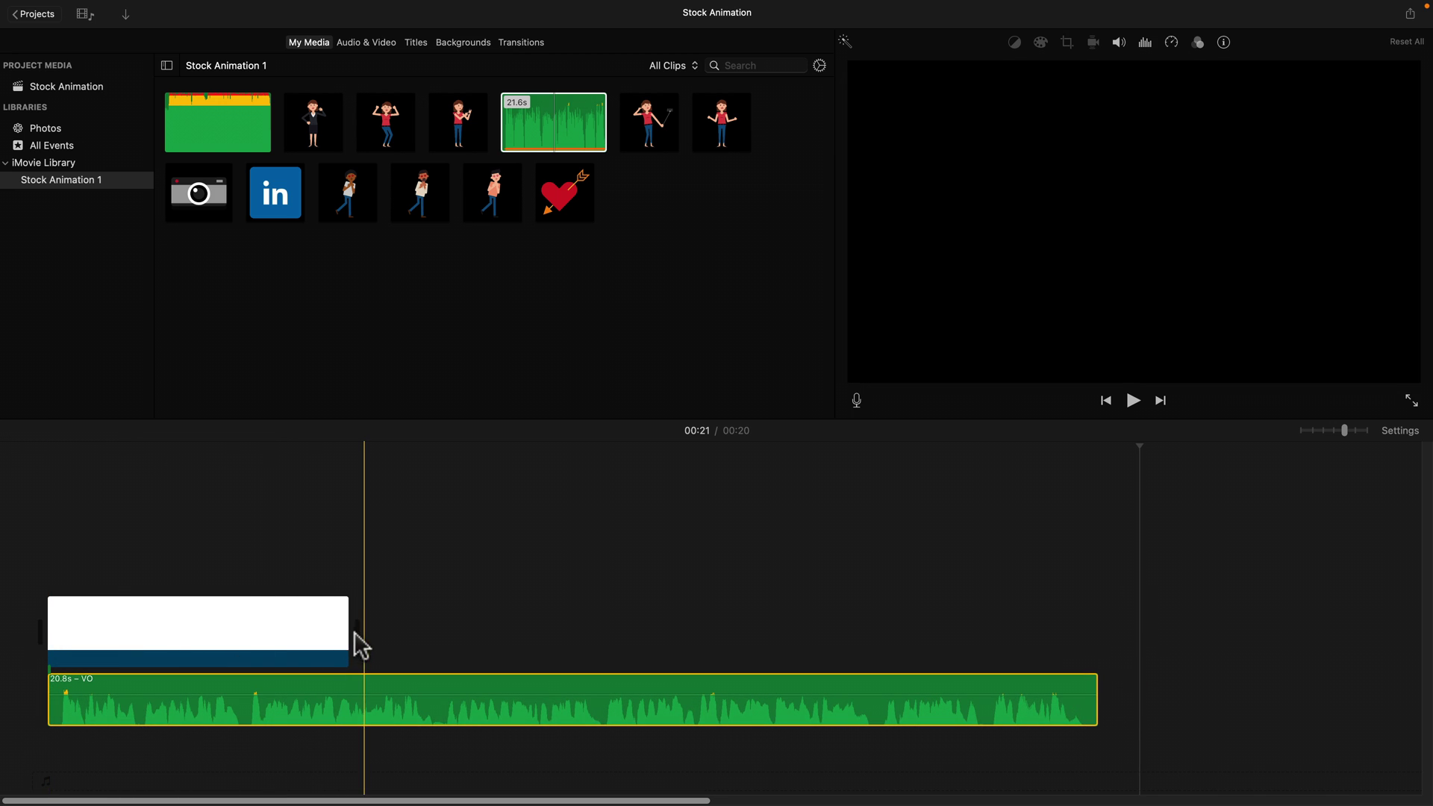
left_click_drag(350, 636, 1097, 626)
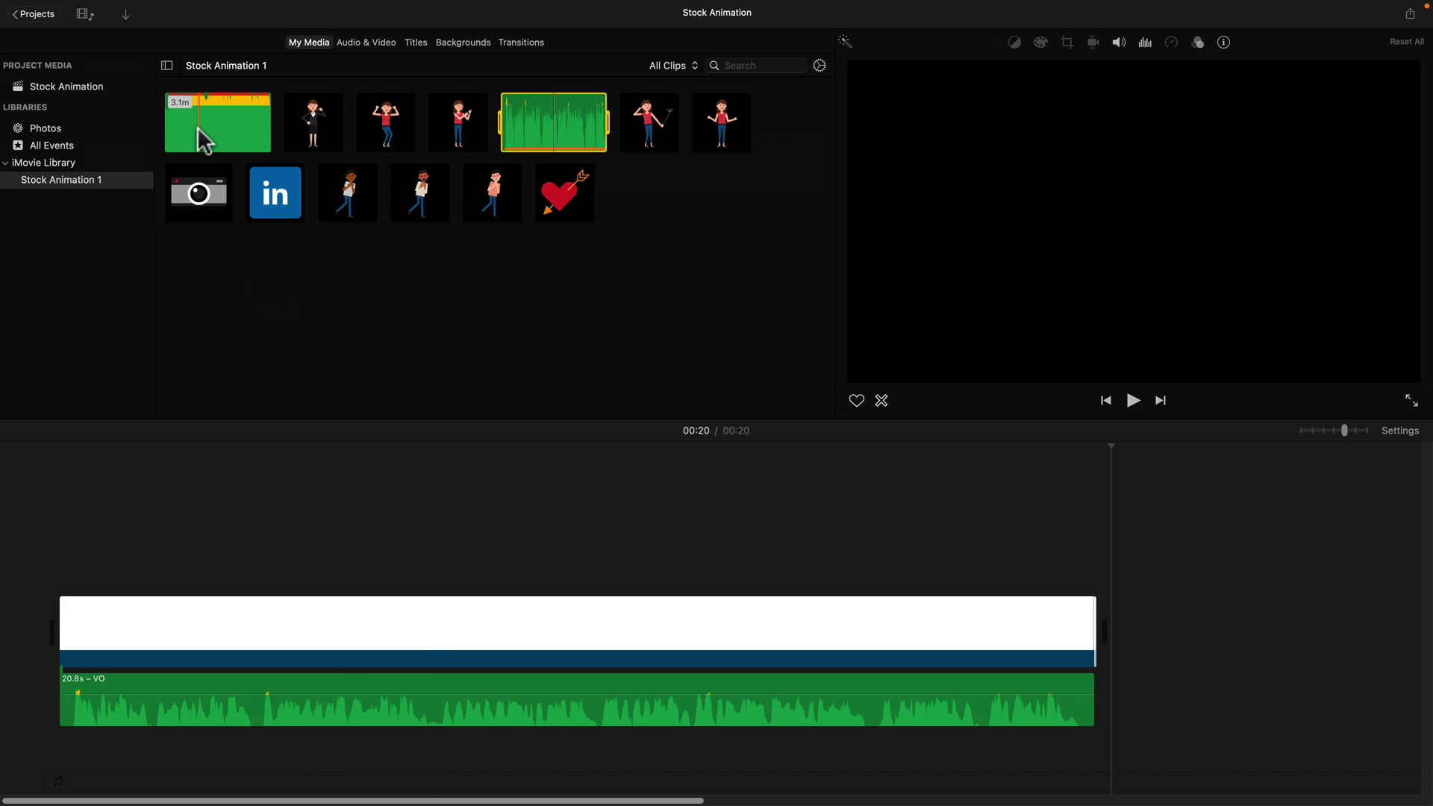
Add Just Cool below the voice-over and lower its volume to 18%, checking the mix by playback.
left_click_drag(340, 222, 39, 759)
left_click(114, 451)
key("space")
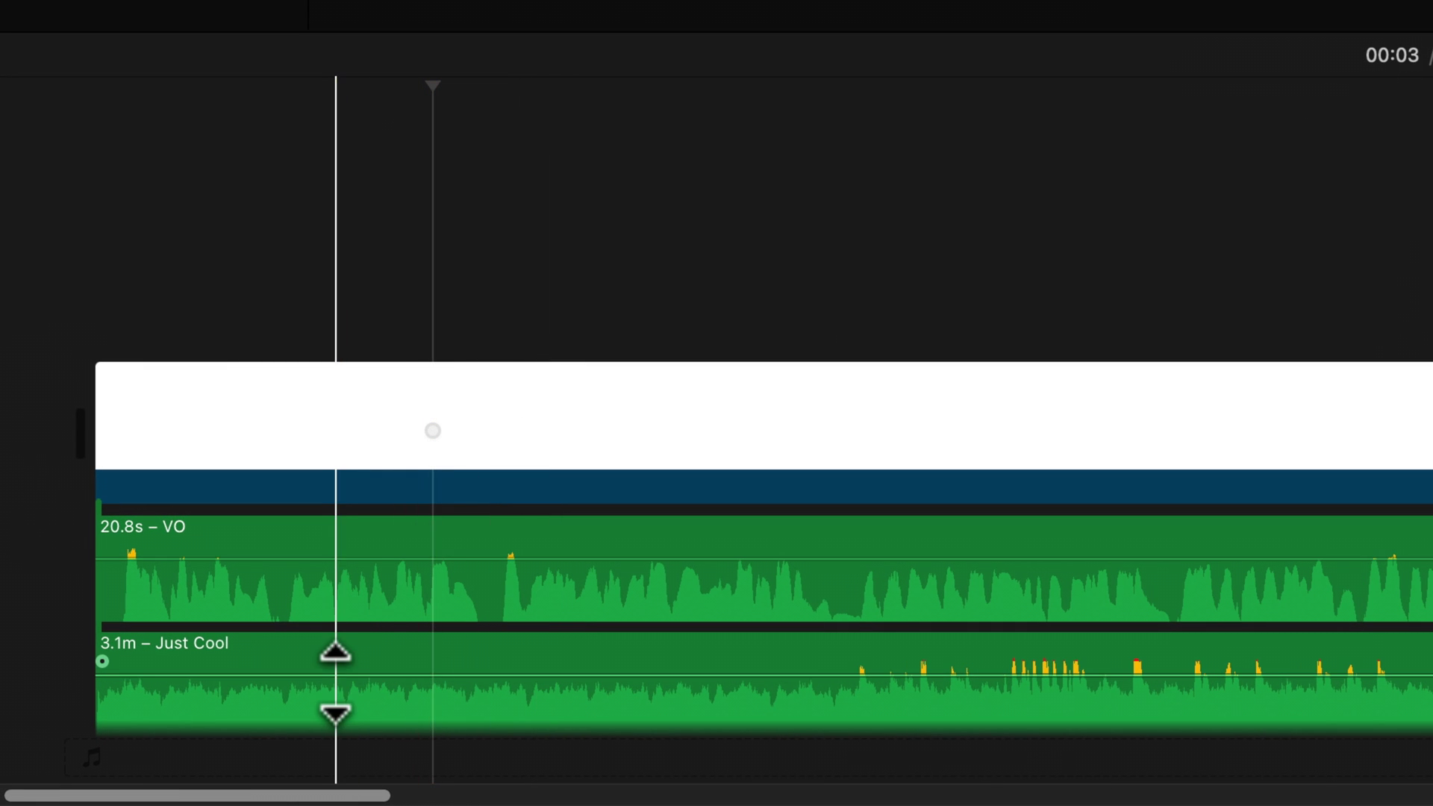
left_click_drag(336, 684, 348, 710)
key("space")
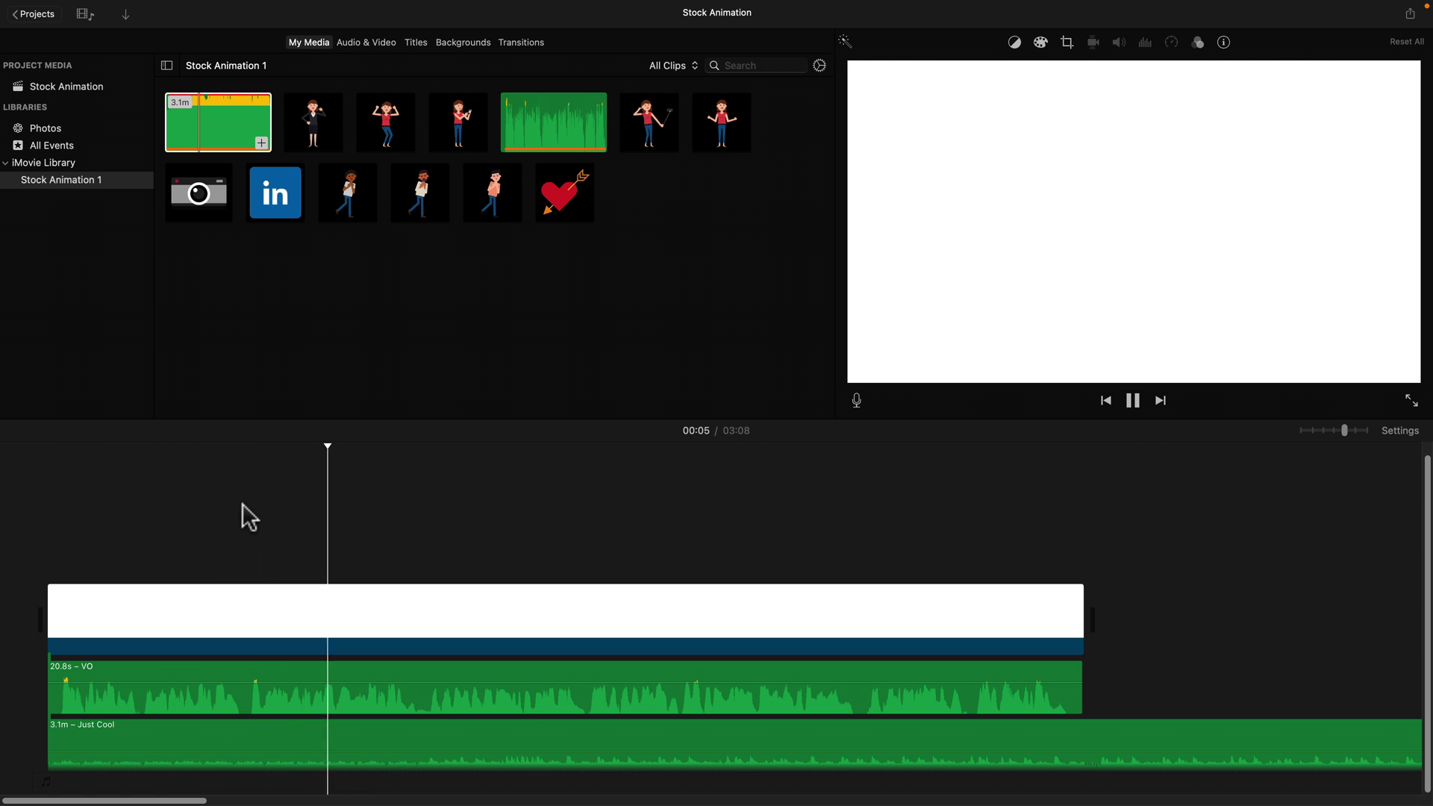
key("space")
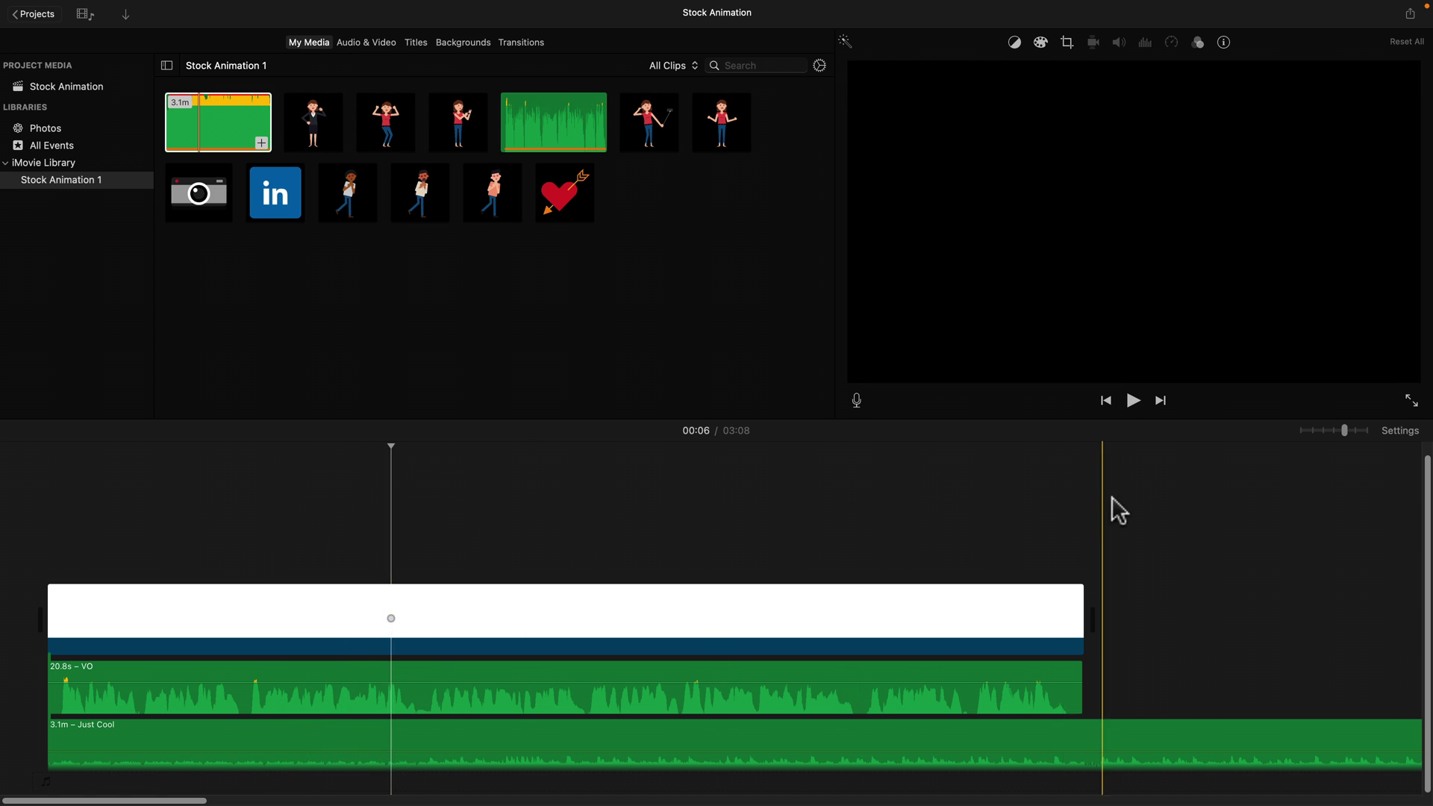
Trim the Just Cool music from 3.1 minutes to 20.8 seconds, ending with the voice-over.
left_click_drag(1342, 432, 1314, 431)
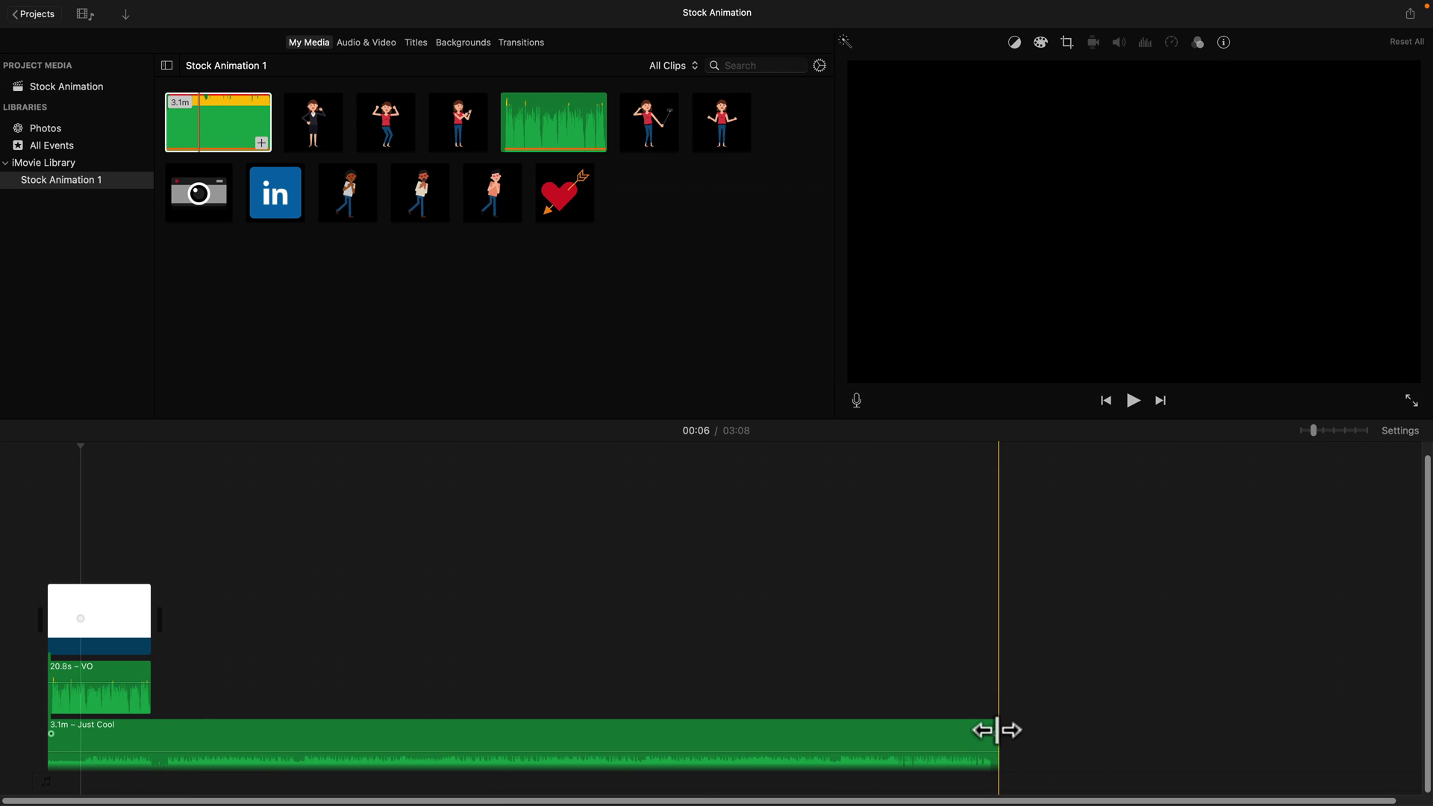
left_click_drag(997, 731, 157, 735)
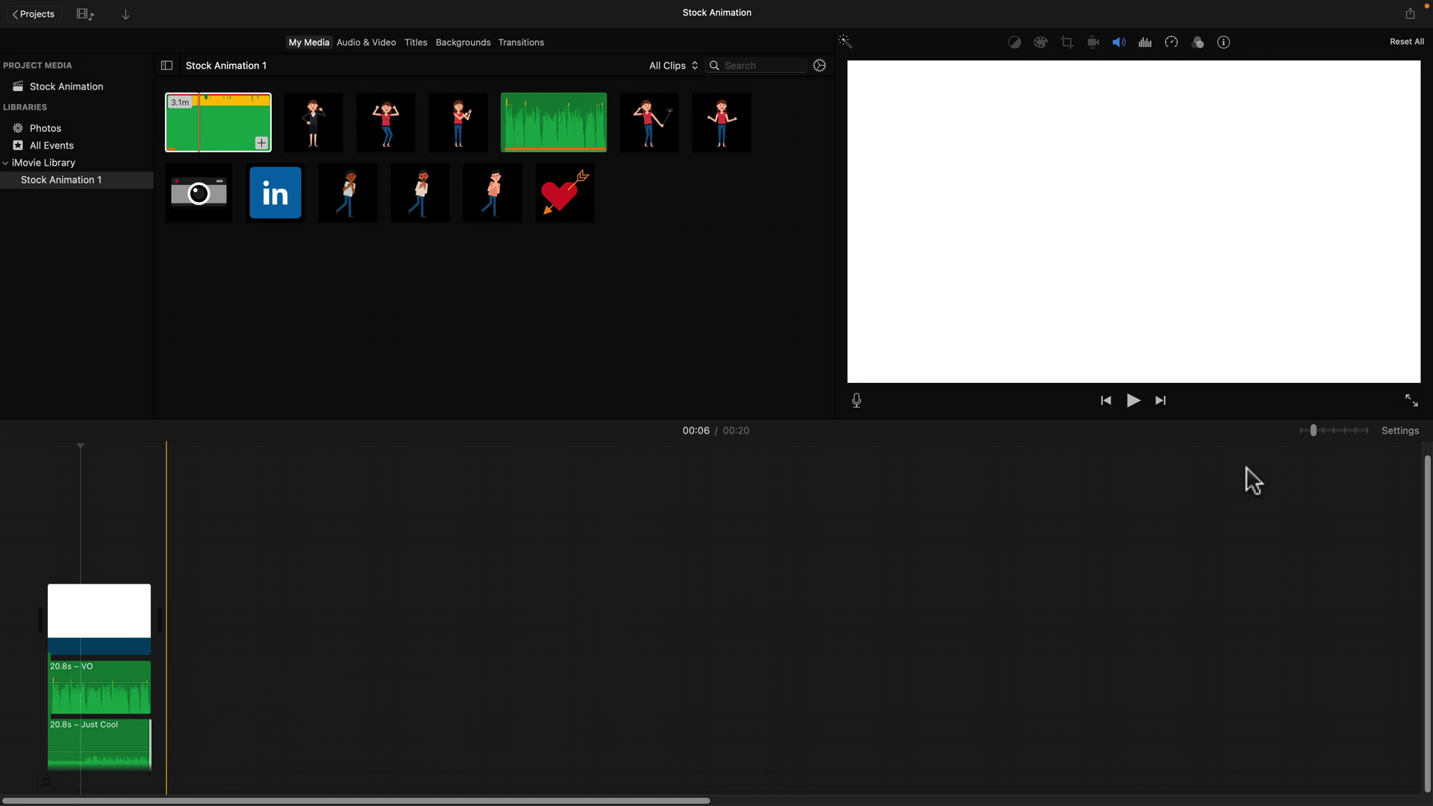
left_click_drag(1314, 436, 1344, 431)
scroll(694, 531, "left", 5)
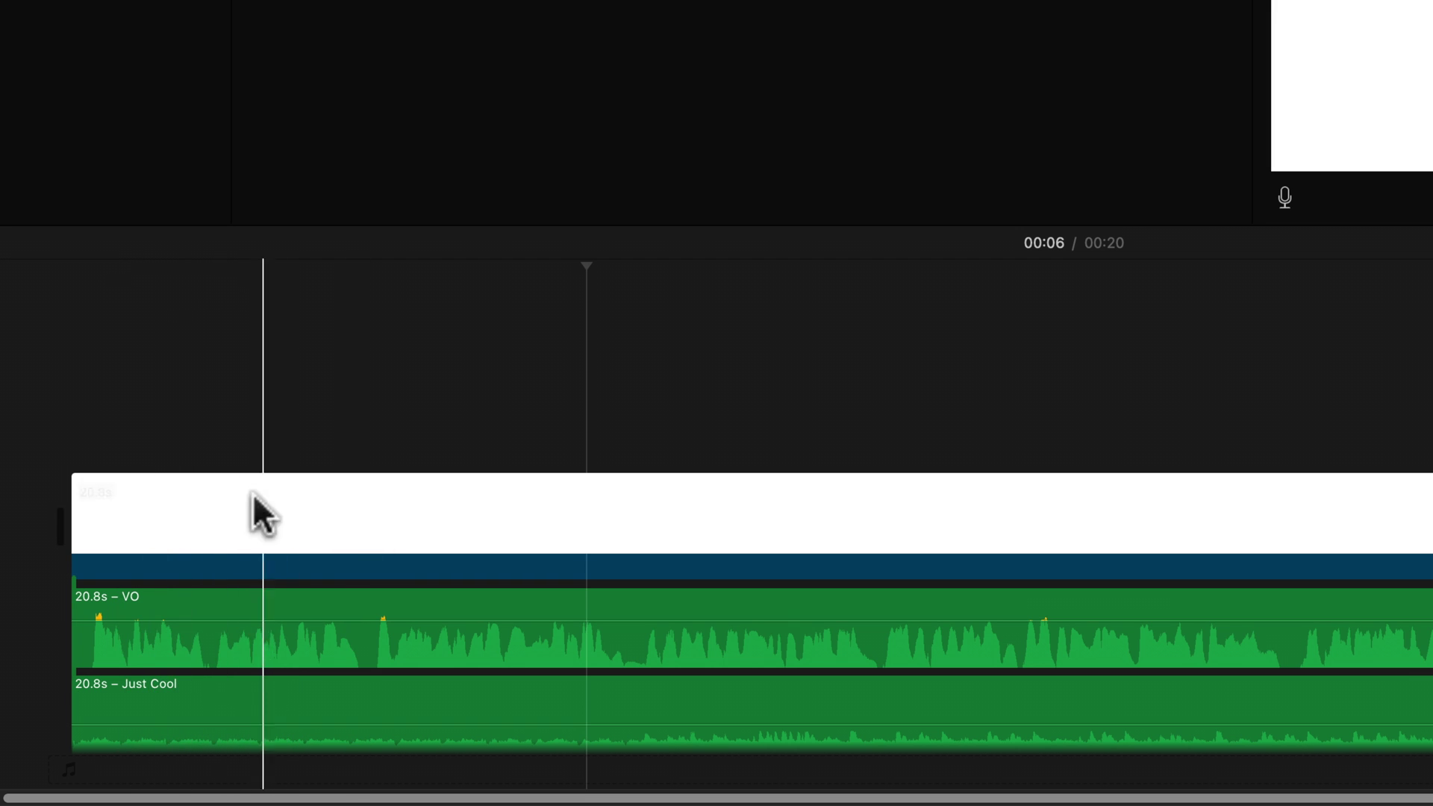
Overlay the selfie-stick character clip as a Cutaway at the start and shorten it from 10 seconds.
left_click(62, 266)
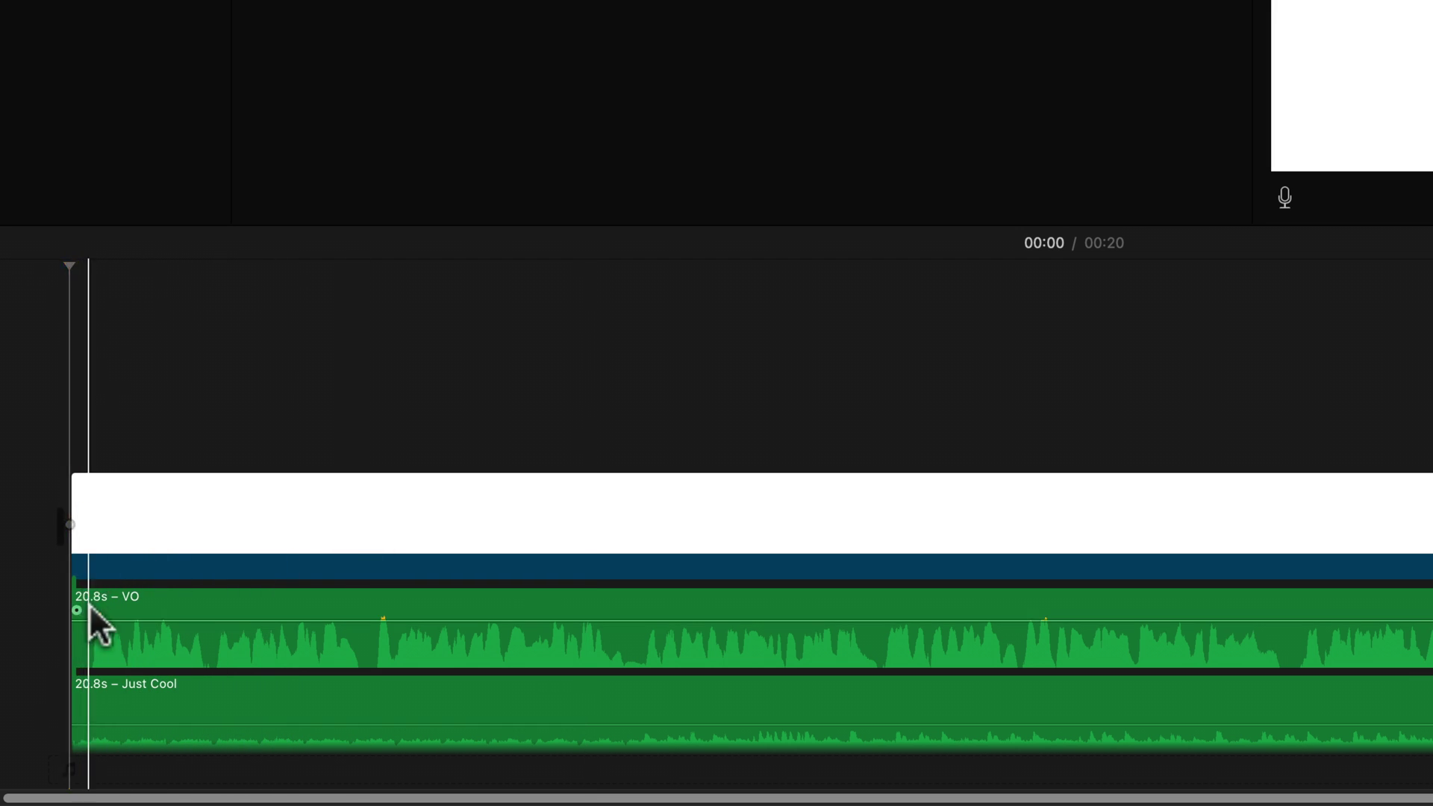
key("space")
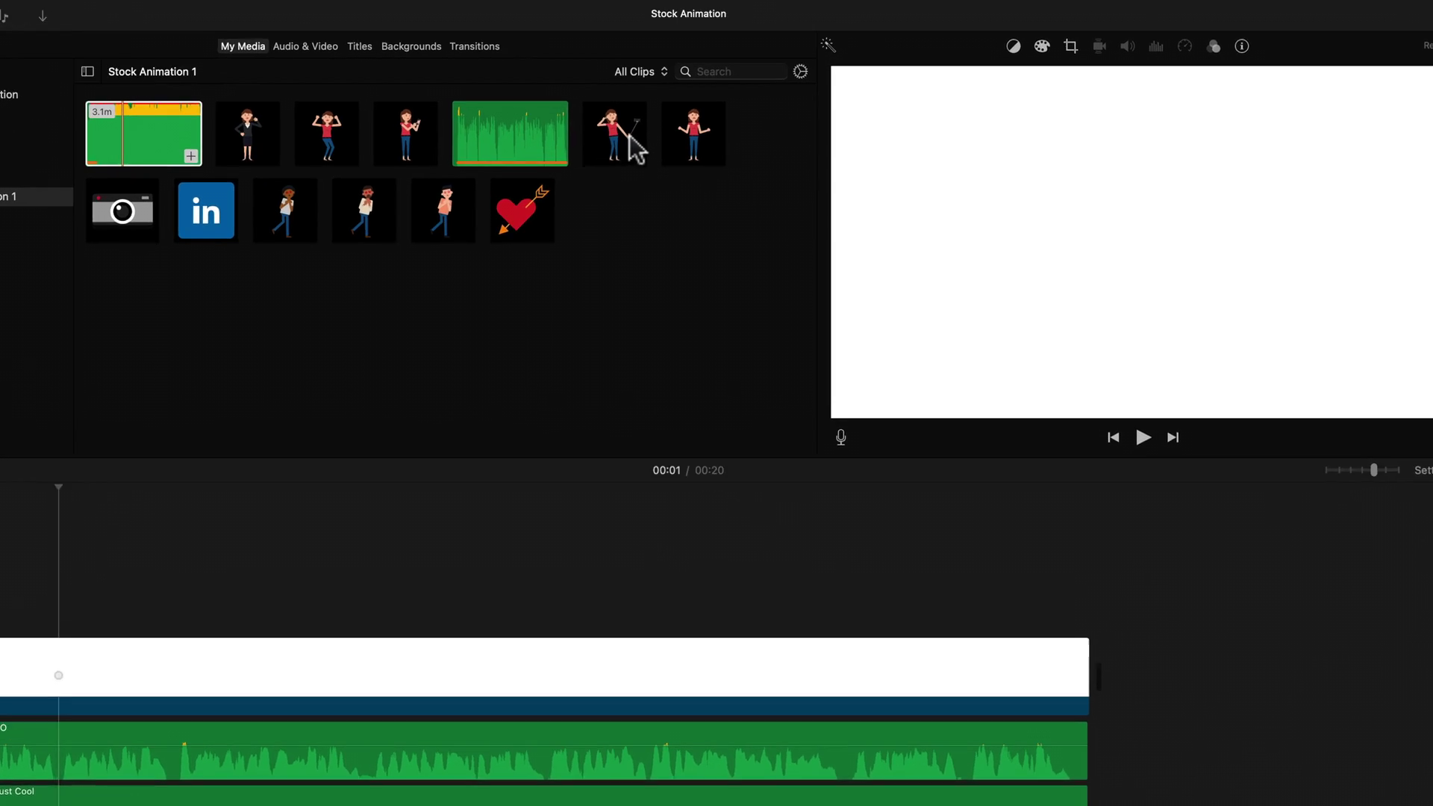
left_click(639, 135)
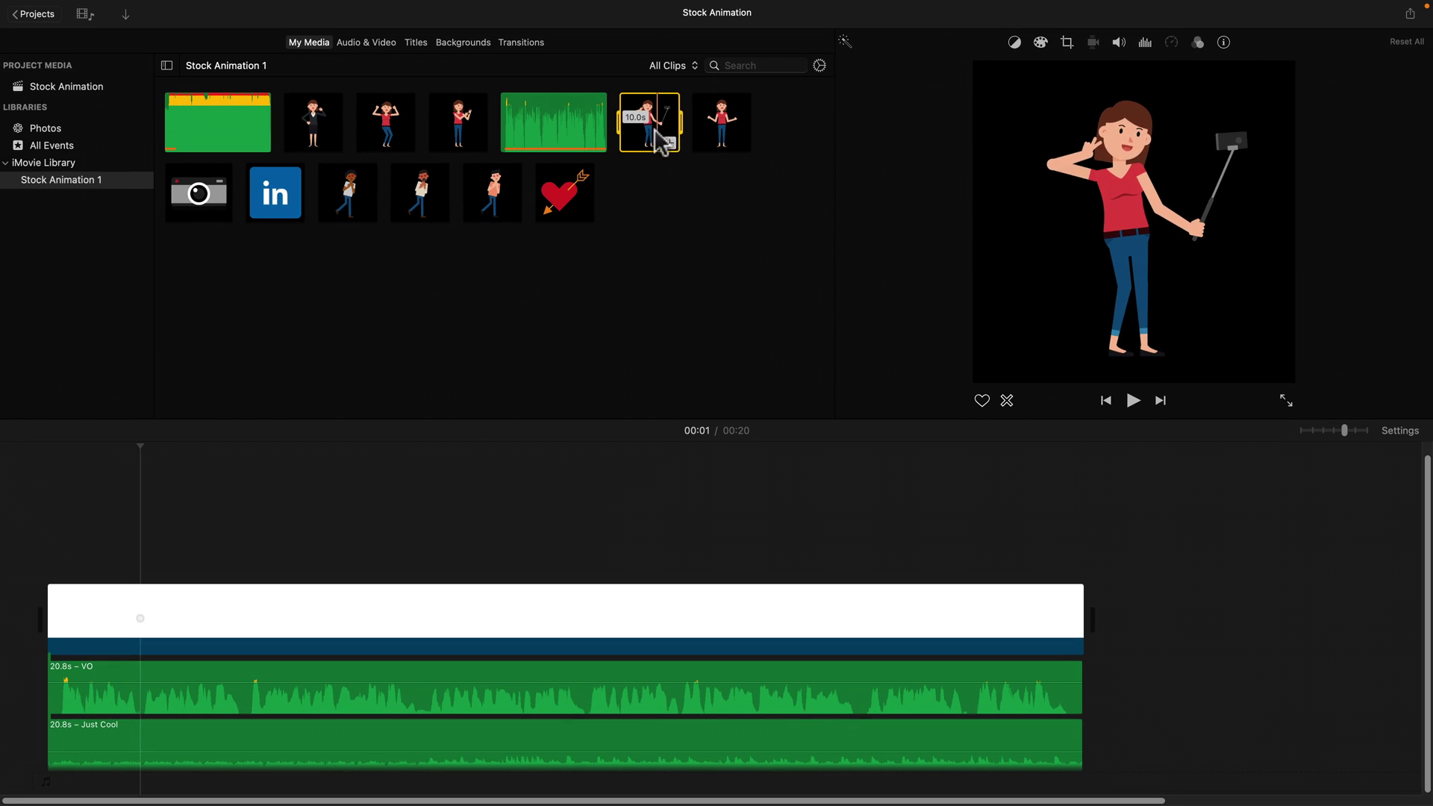
left_click_drag(595, 160, 0, 658)
left_click_drag(60, 556, 46, 553)
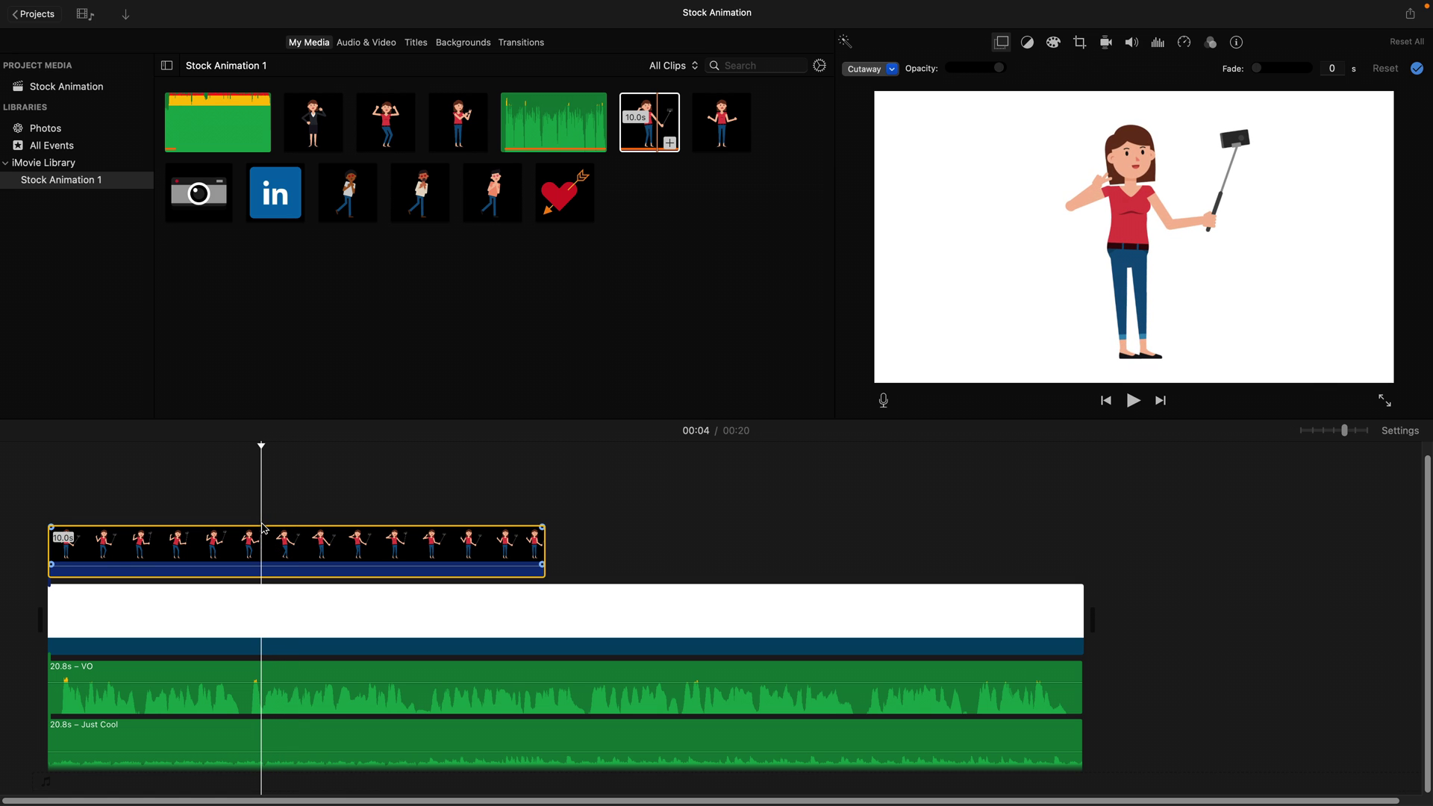
left_click_drag(50, 557, 112, 544)
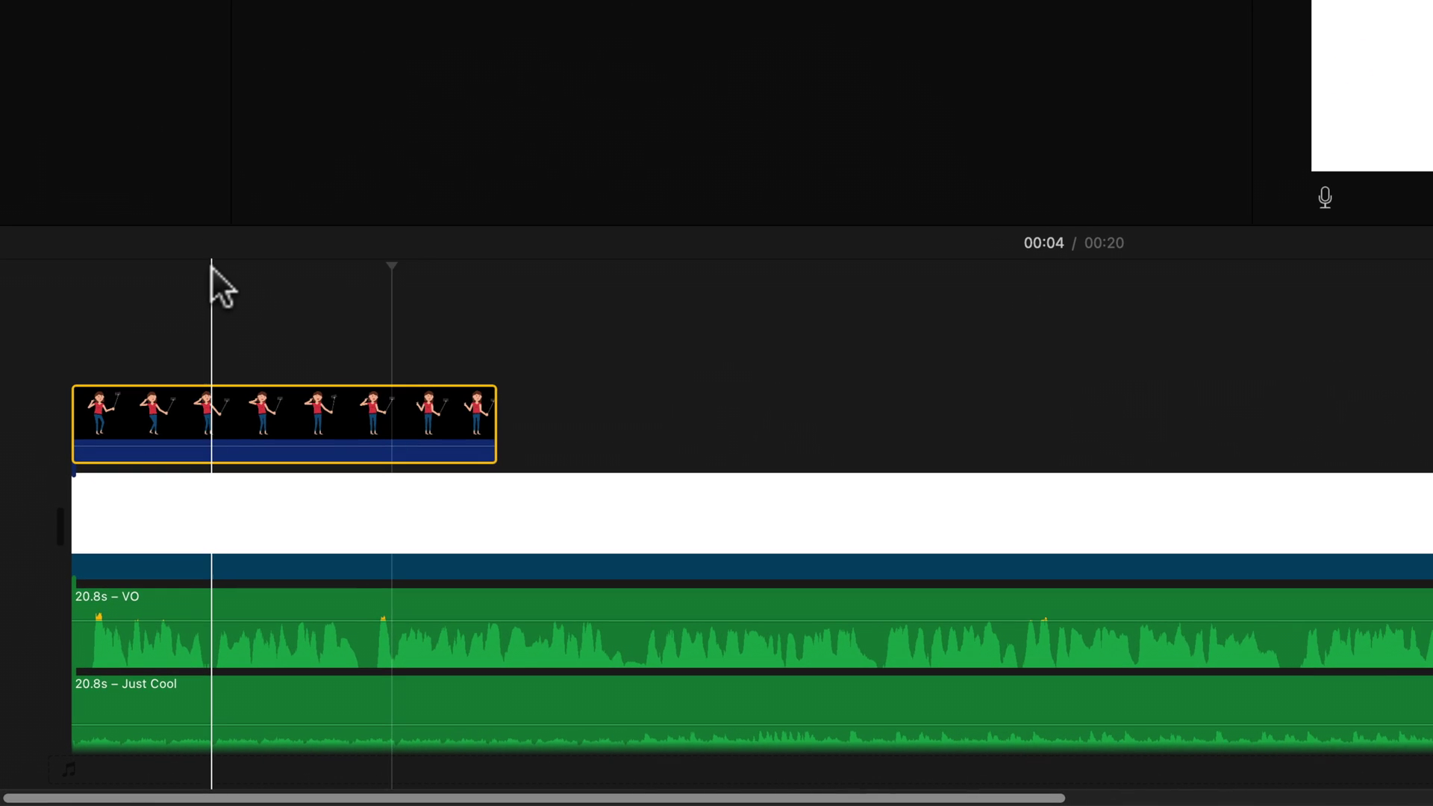
left_click(212, 268)
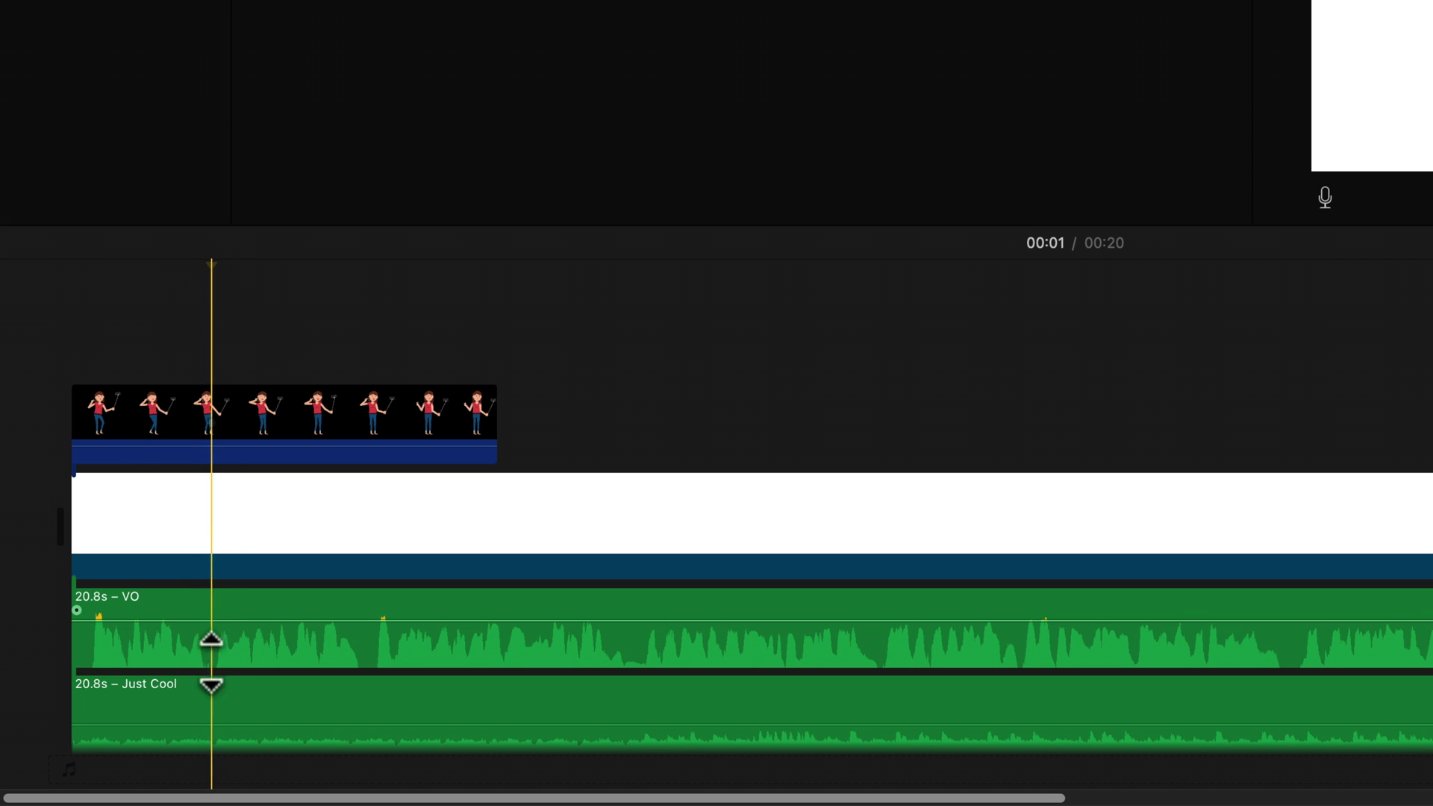
Trim the selfie cutaway to end at the playhead and review it up to 4 seconds.
left_click_drag(496, 408, 210, 418)
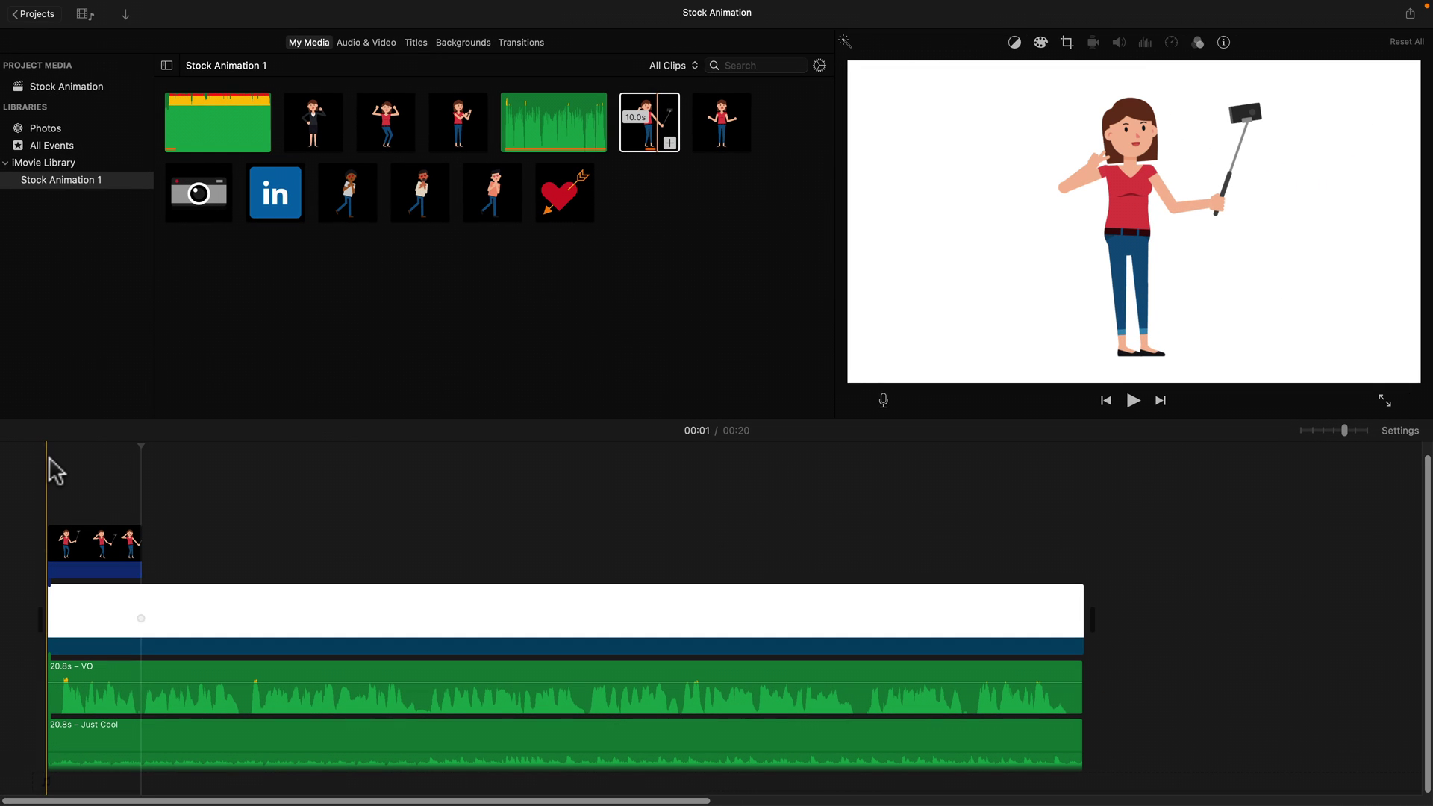
key("space")
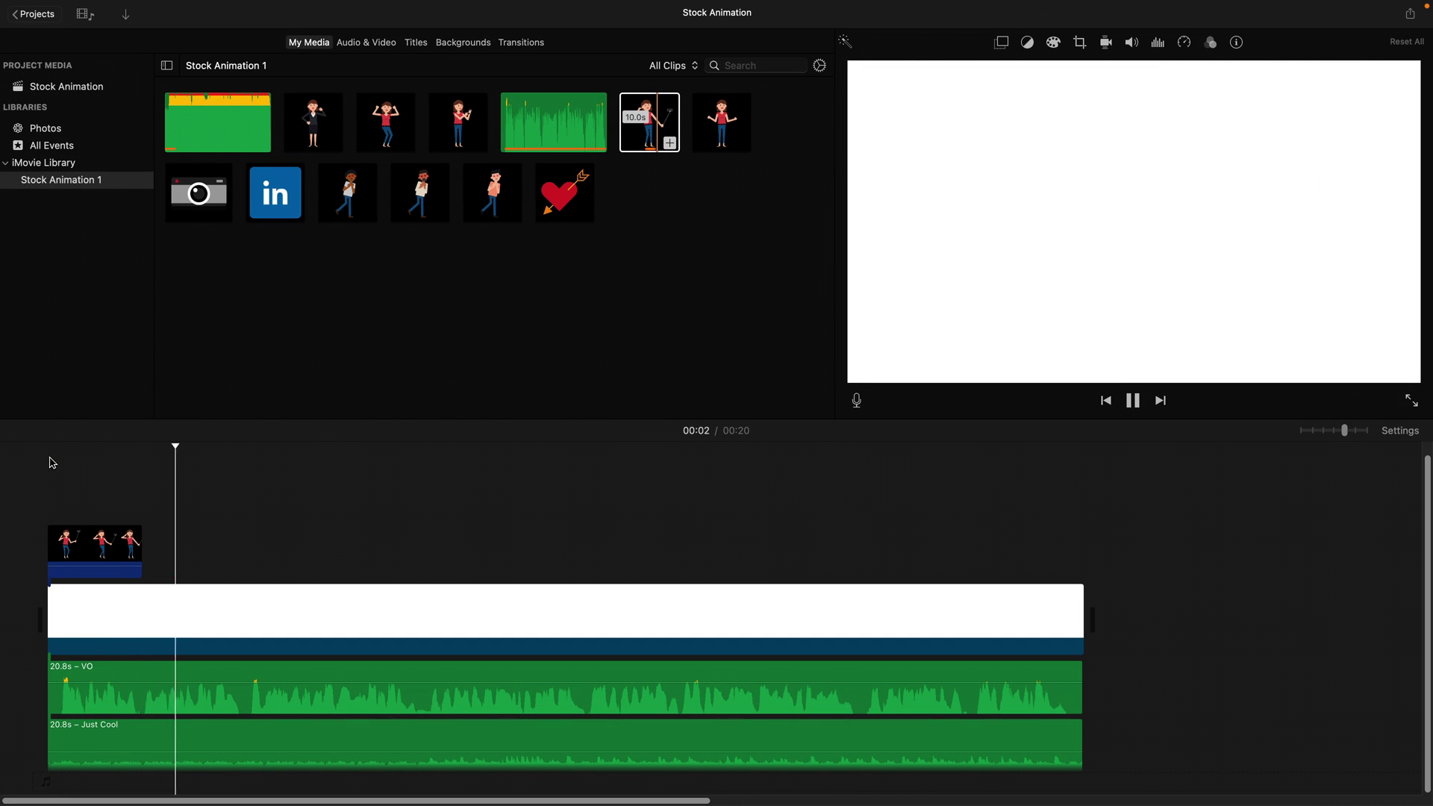
key("space")
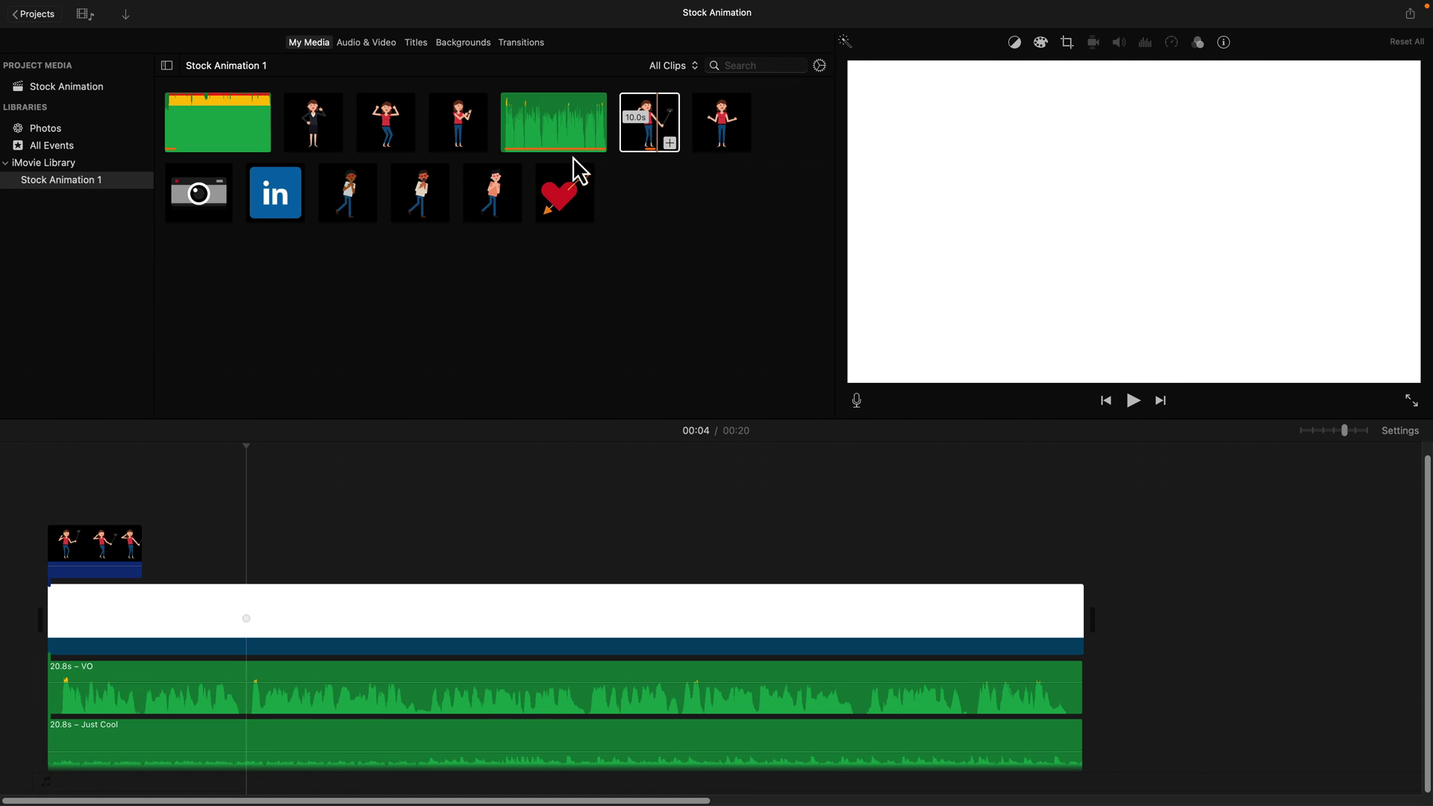
Add the head-clutching woman clip after the first cutaway and trim it from 10.0s to 2.1s.
left_click(636, 124)
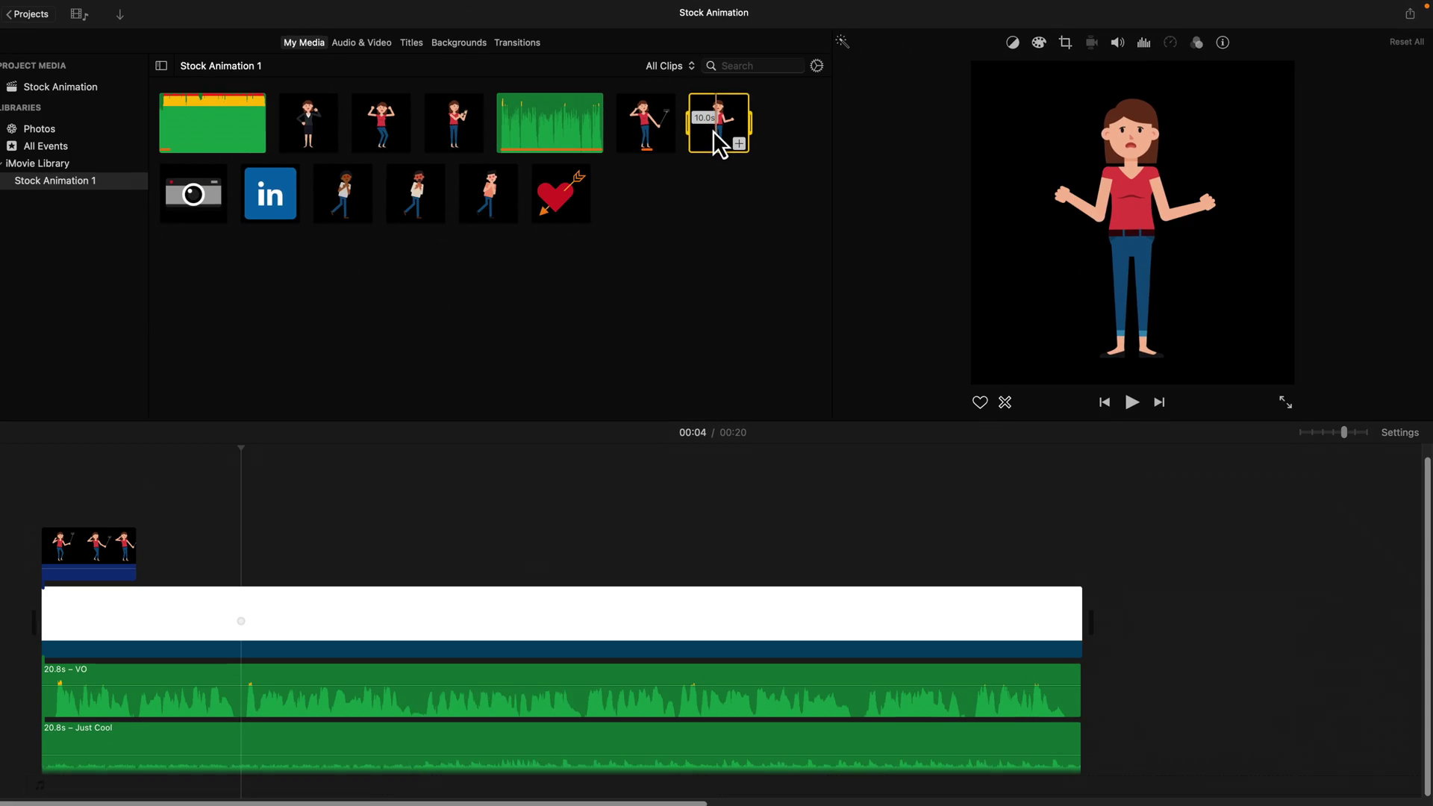
left_click_drag(714, 131, 146, 562)
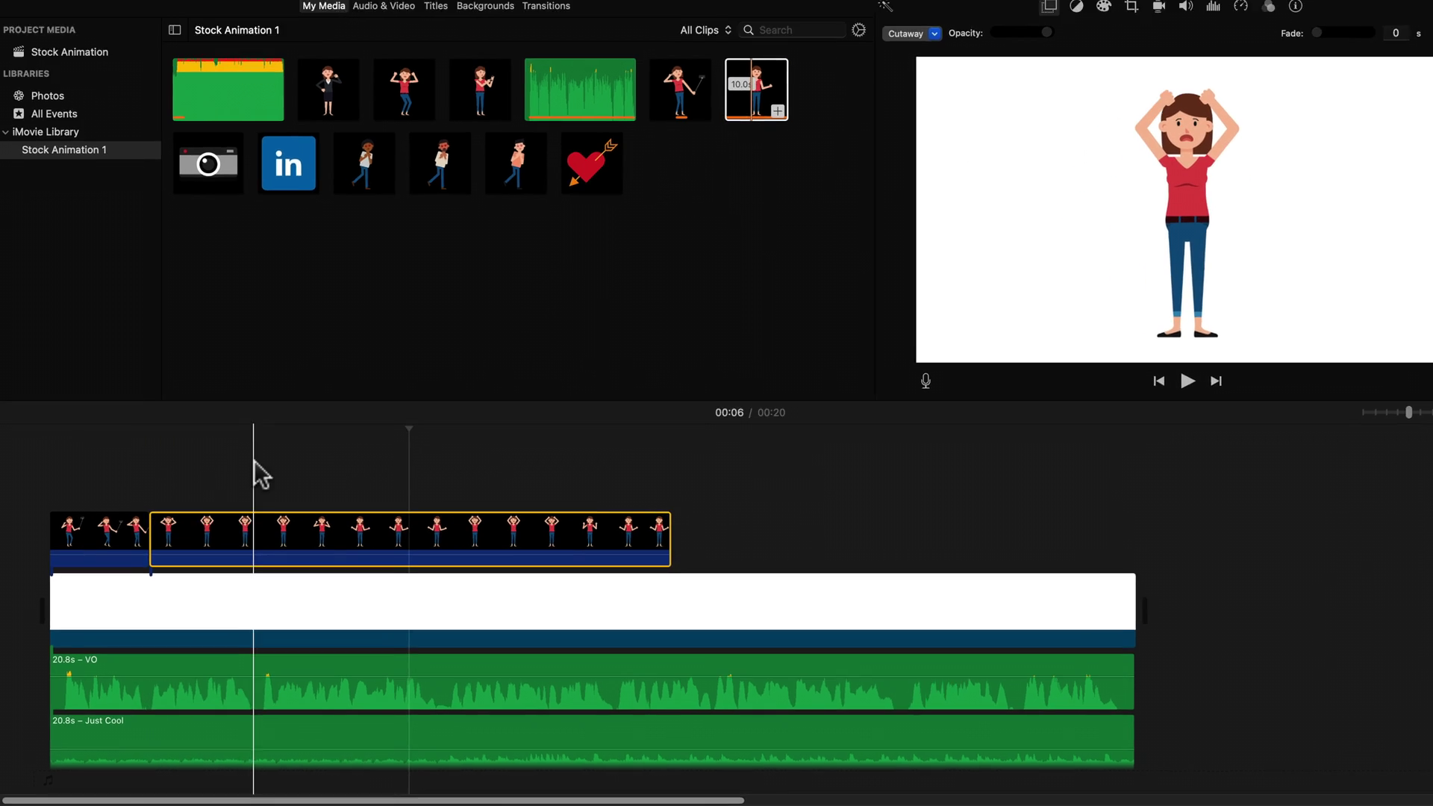
left_click(240, 489)
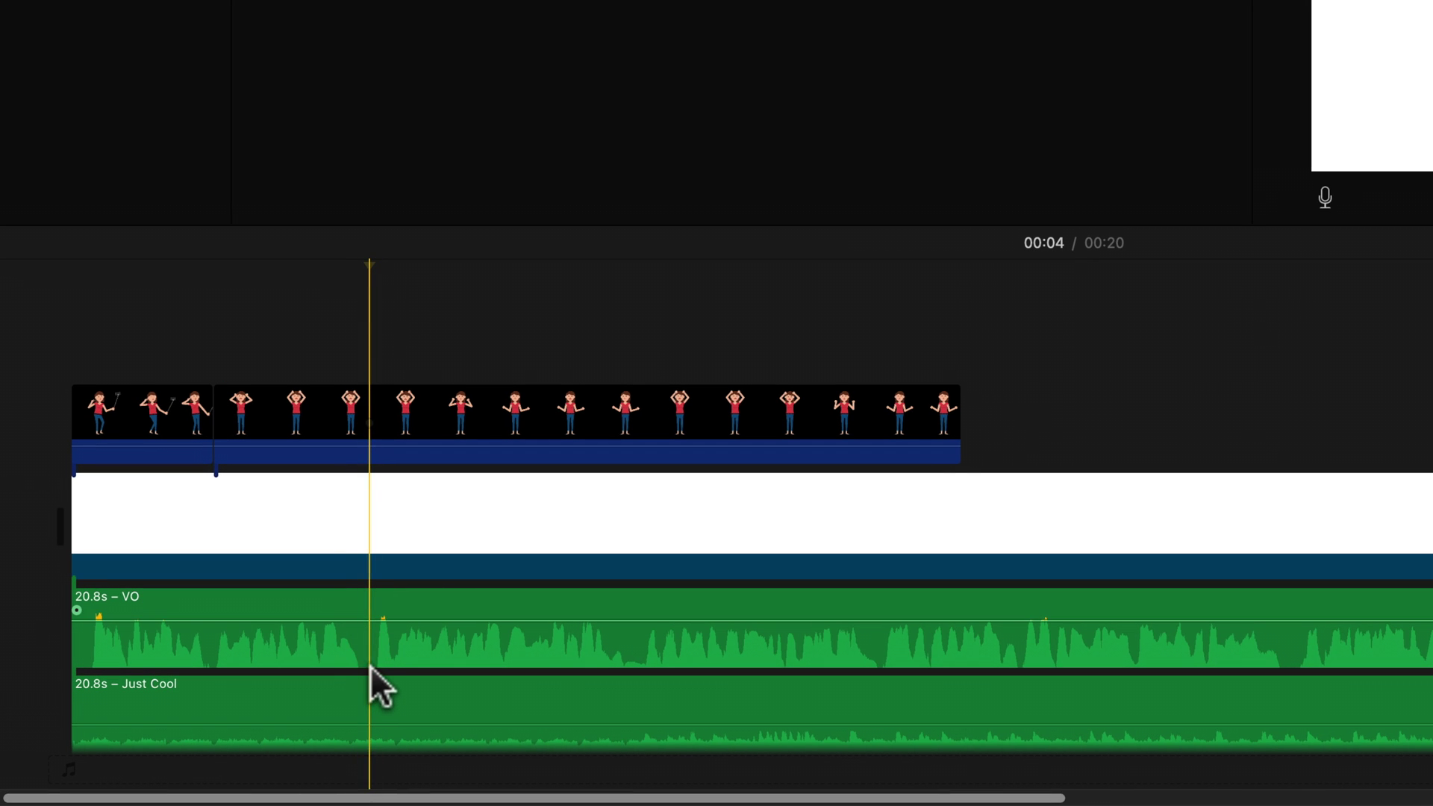
left_click_drag(958, 429, 366, 420)
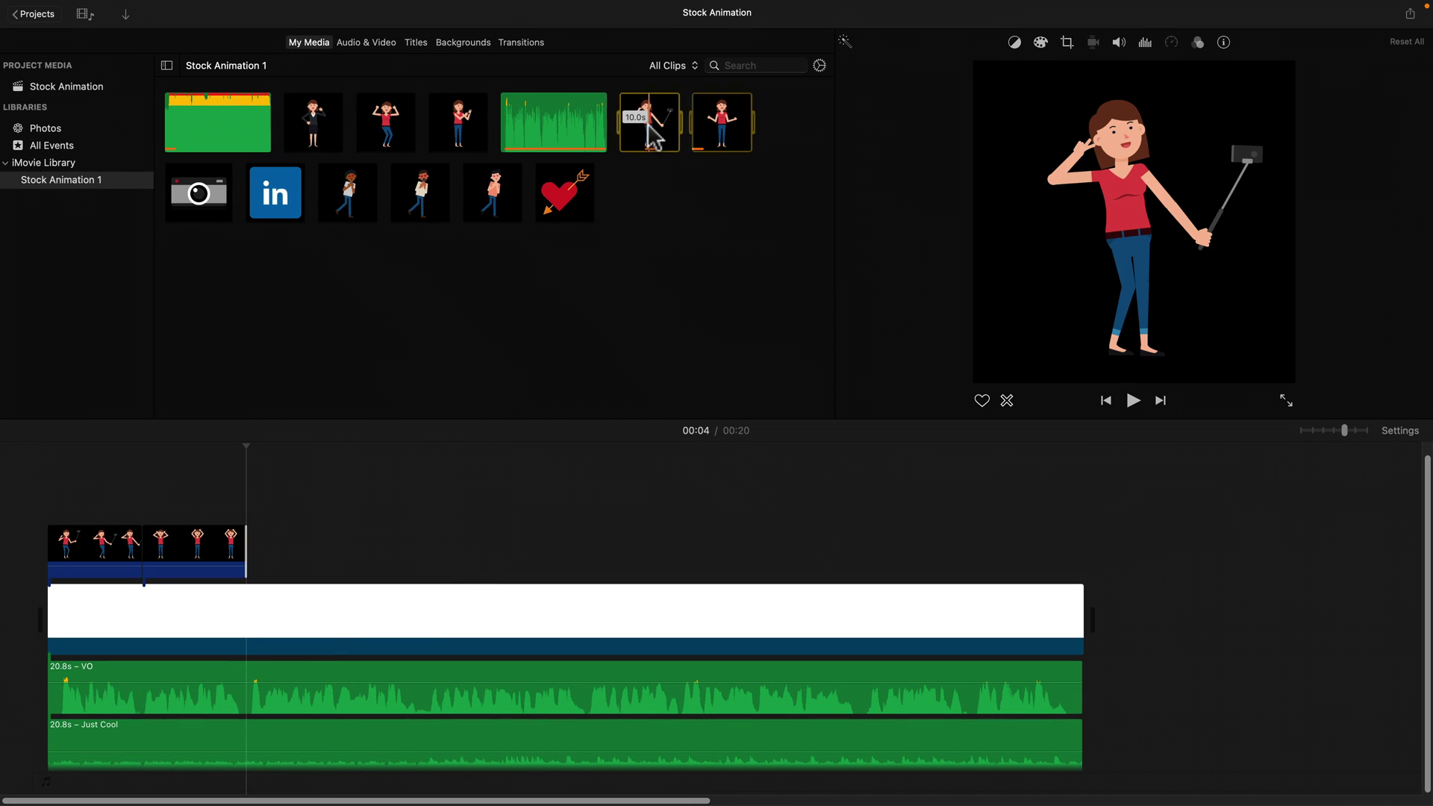
left_click(655, 138)
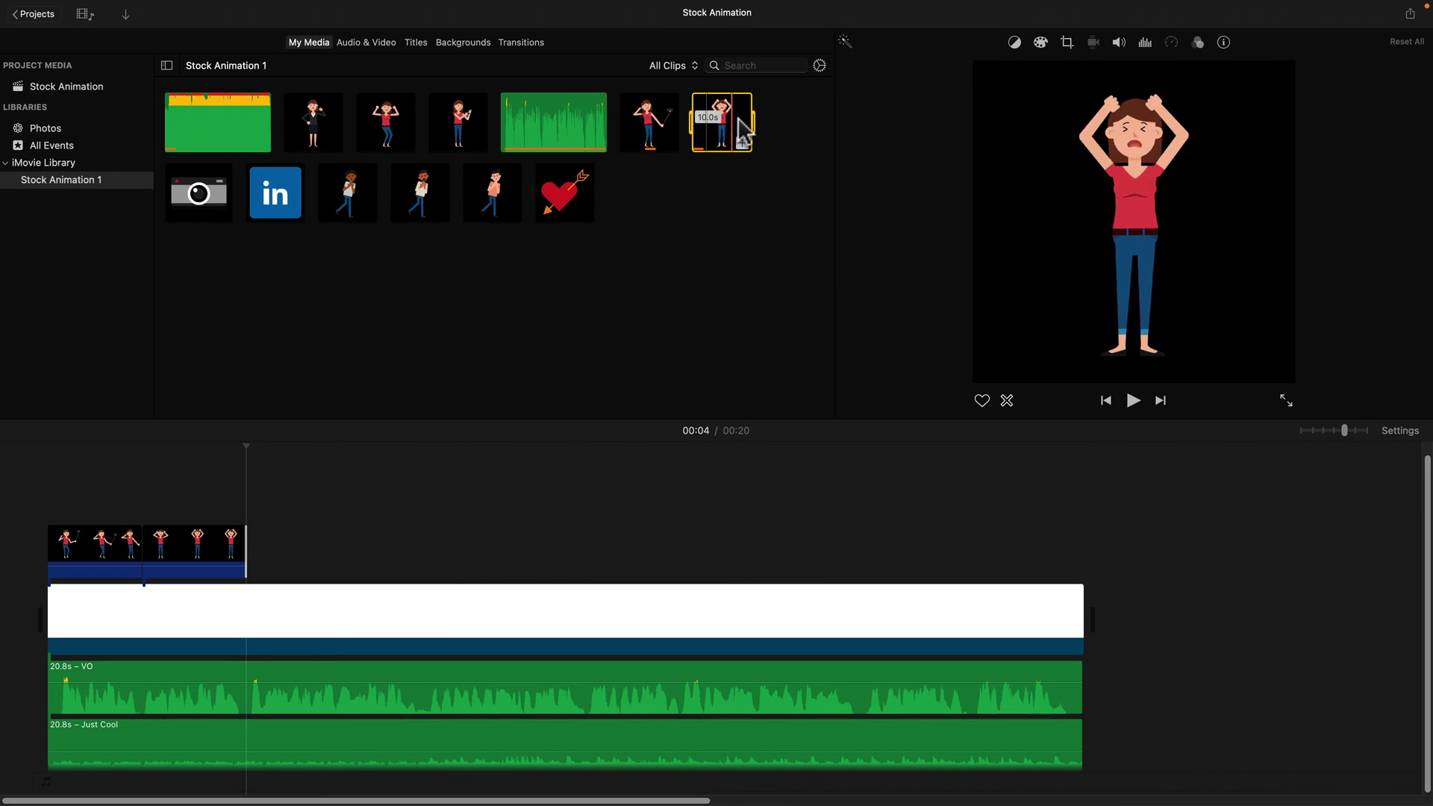
Preview the selfie woman and heart-eyed walking man clips, then play the project to review the cutaways.
left_click(656, 130)
left_click(493, 198)
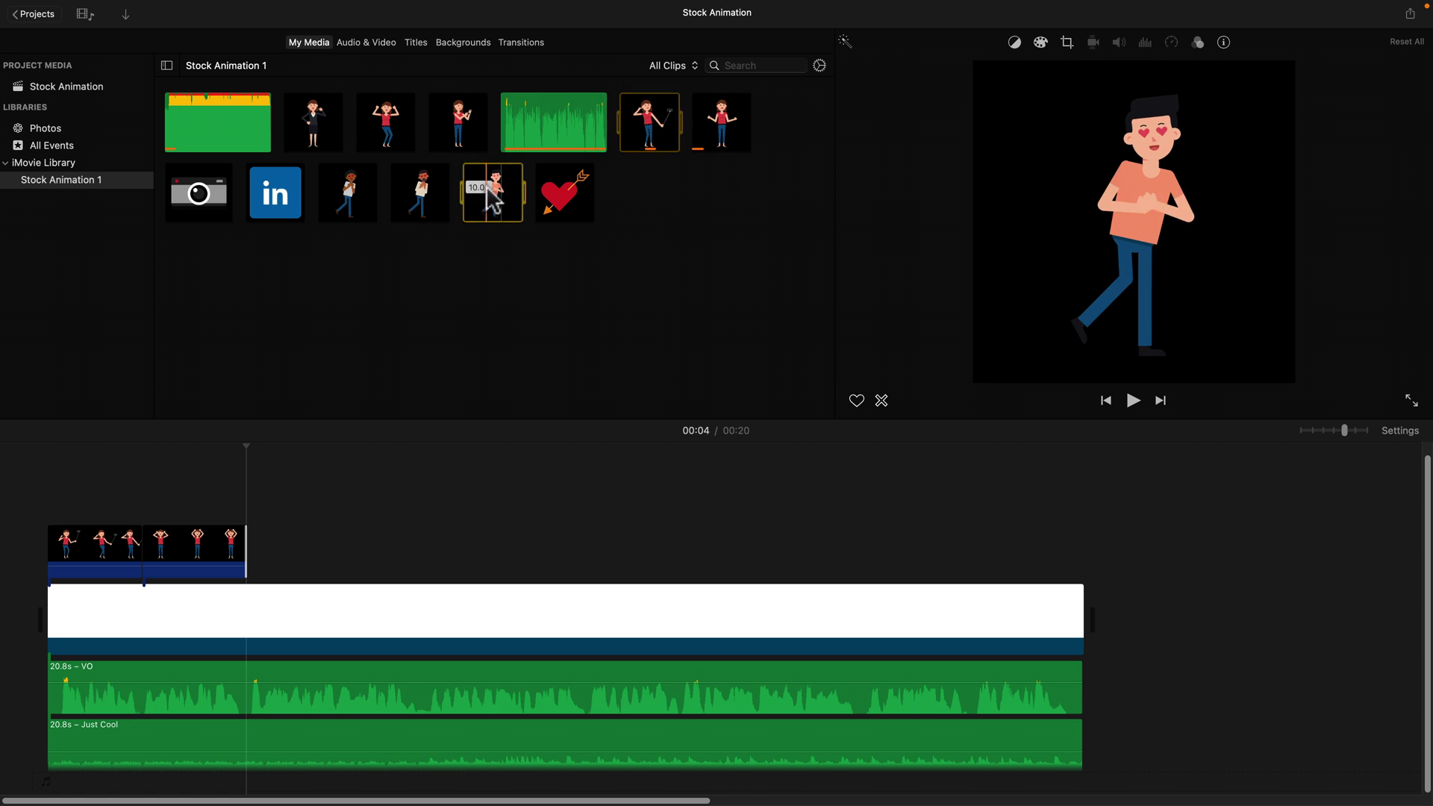
left_click(429, 202)
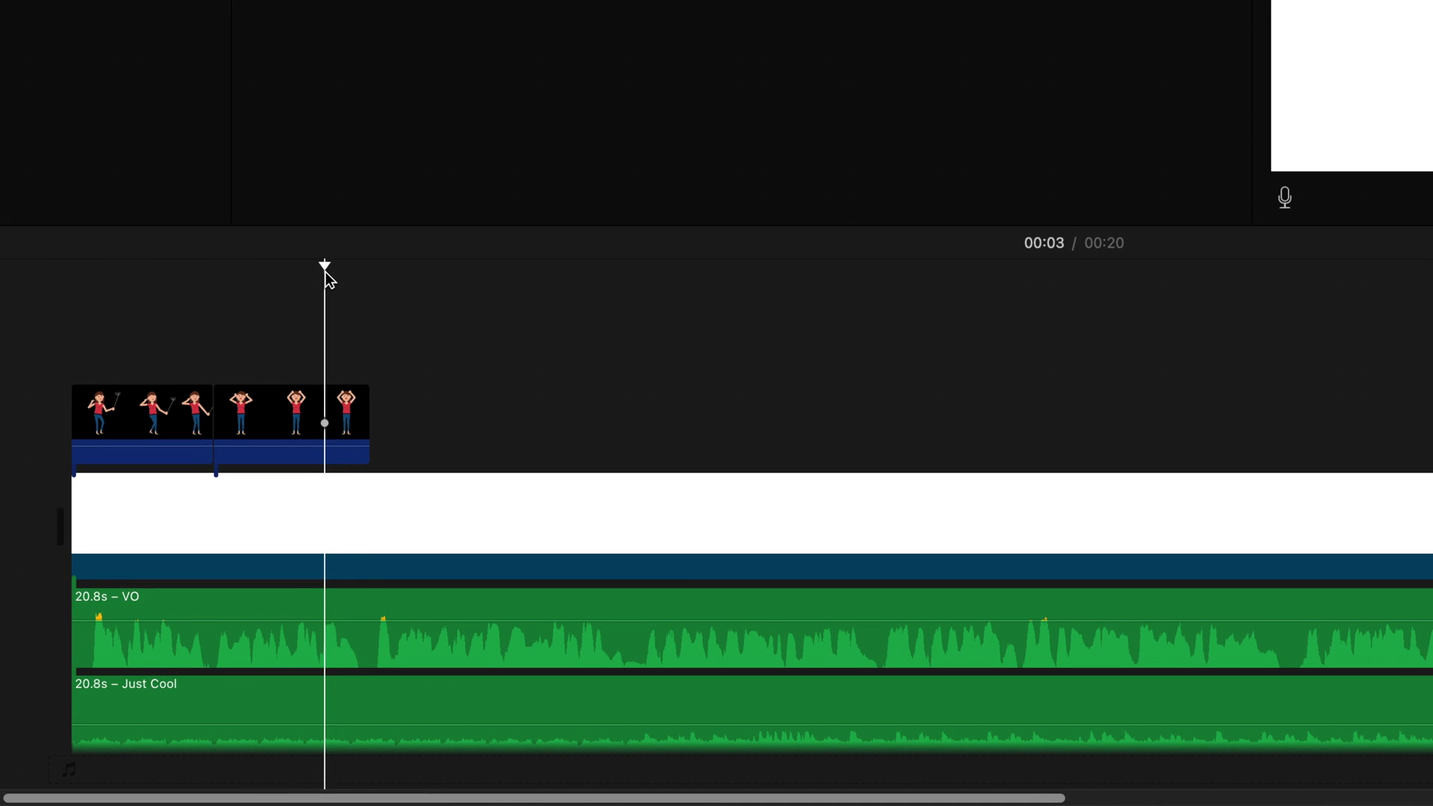
key("space")
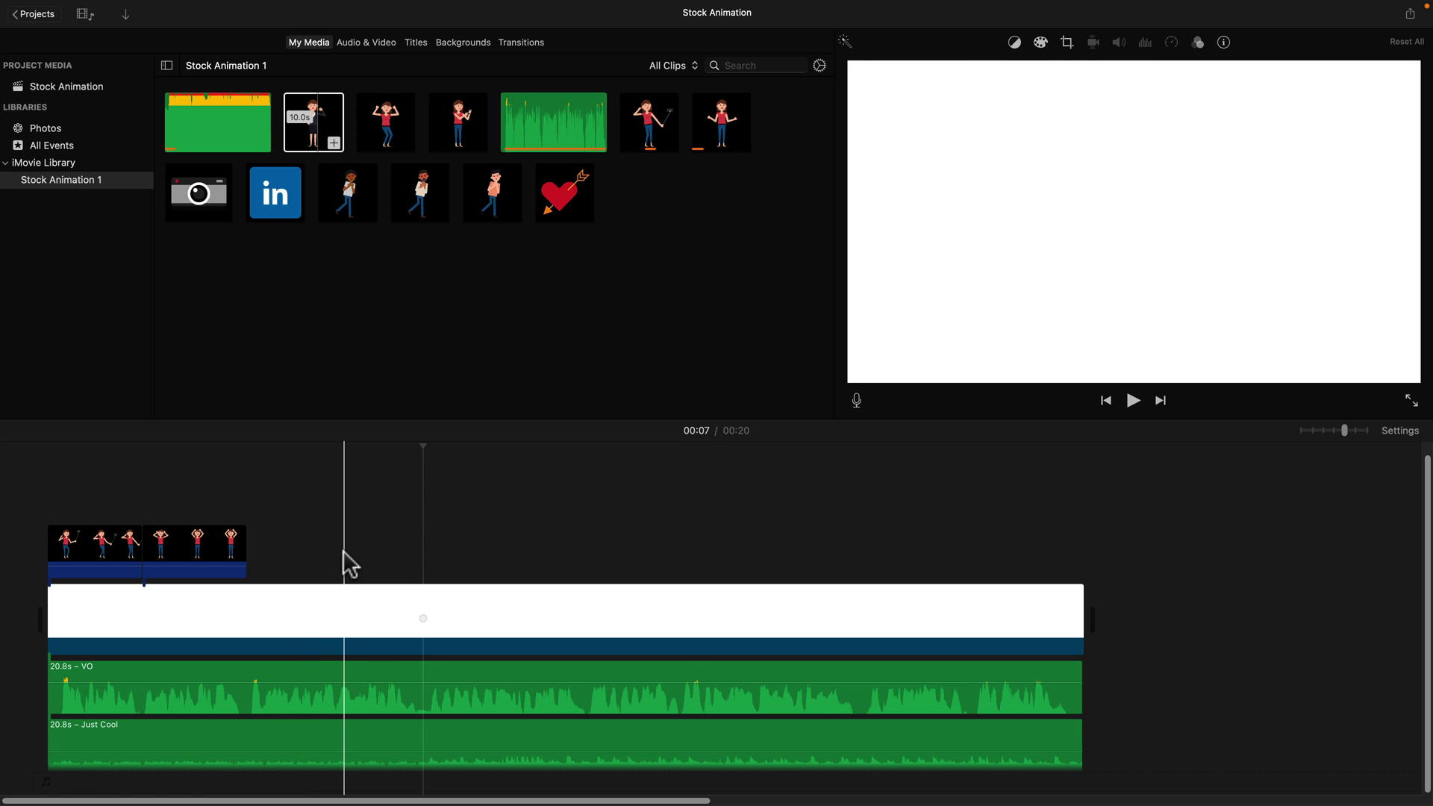
Set the playhead to 5 seconds and show the No Theme title styles.
left_click(289, 615)
left_click(219, 553)
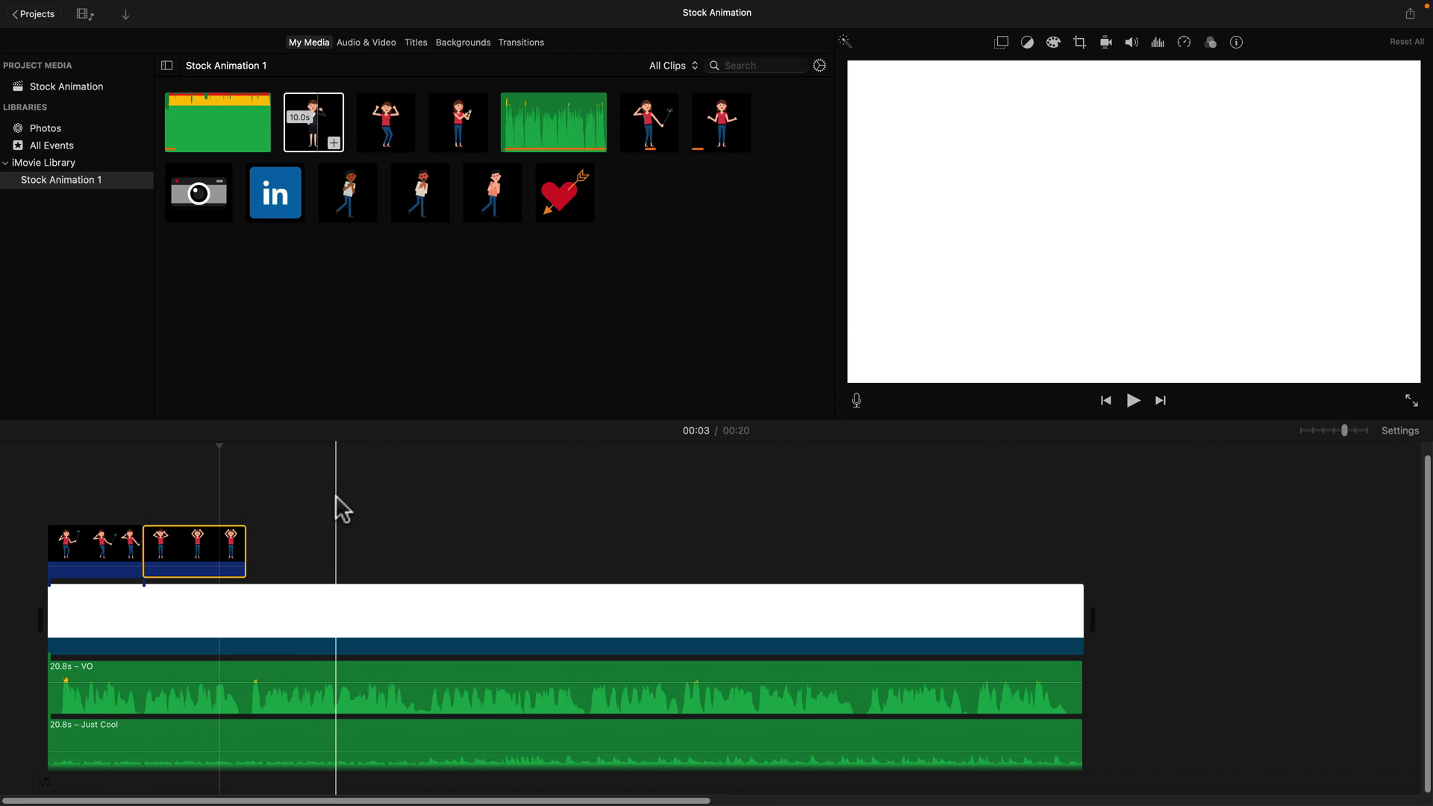
left_click(294, 543)
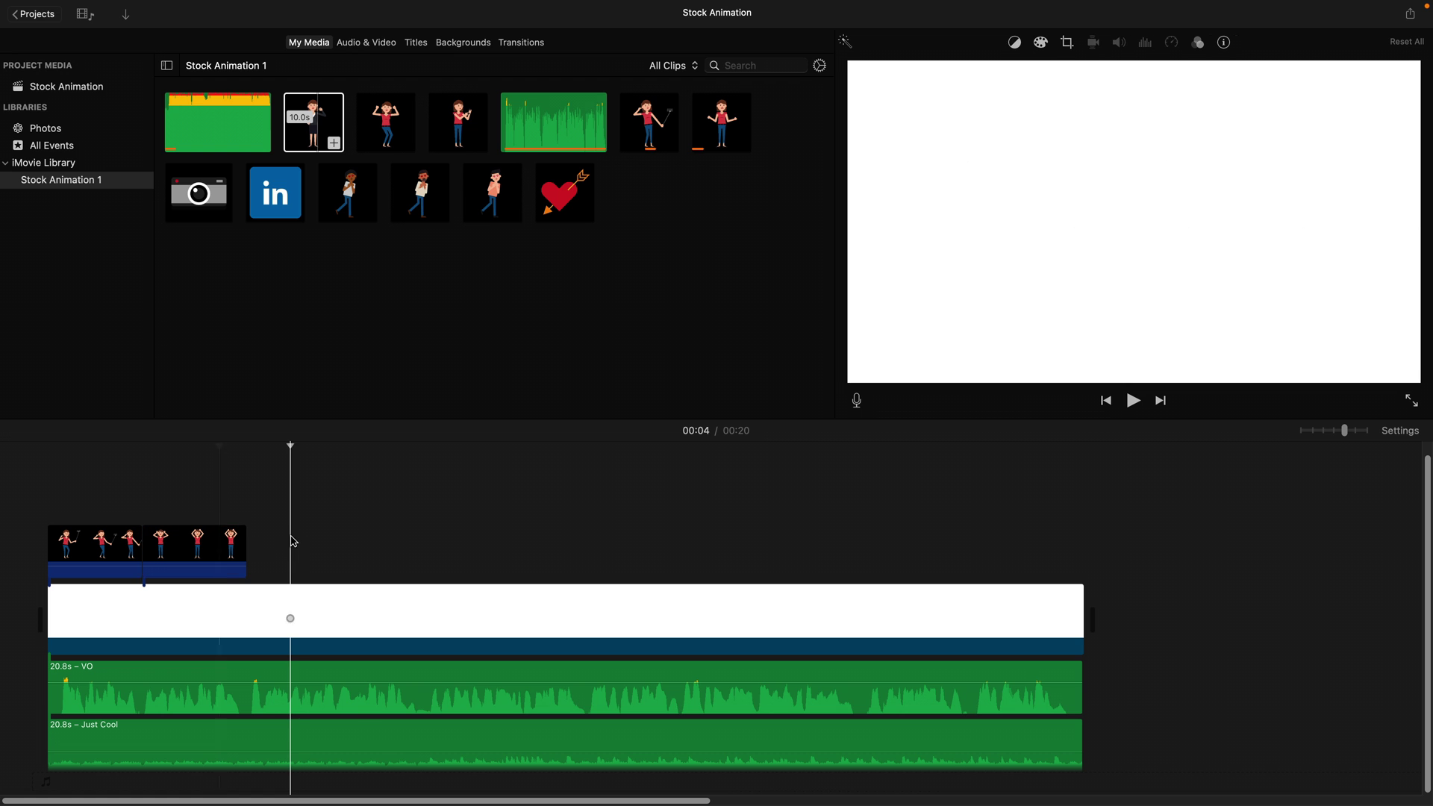
left_click(312, 503)
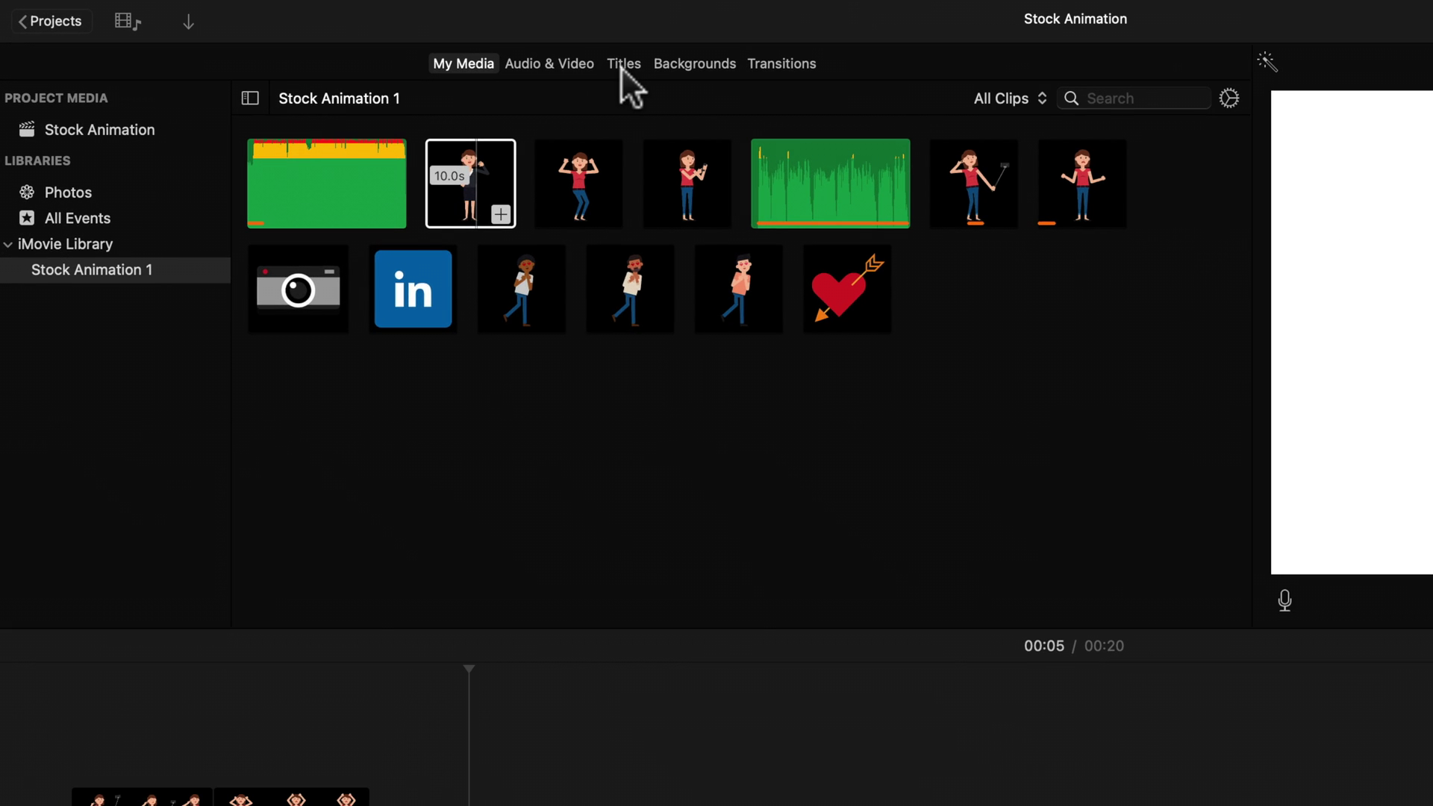
left_click(621, 65)
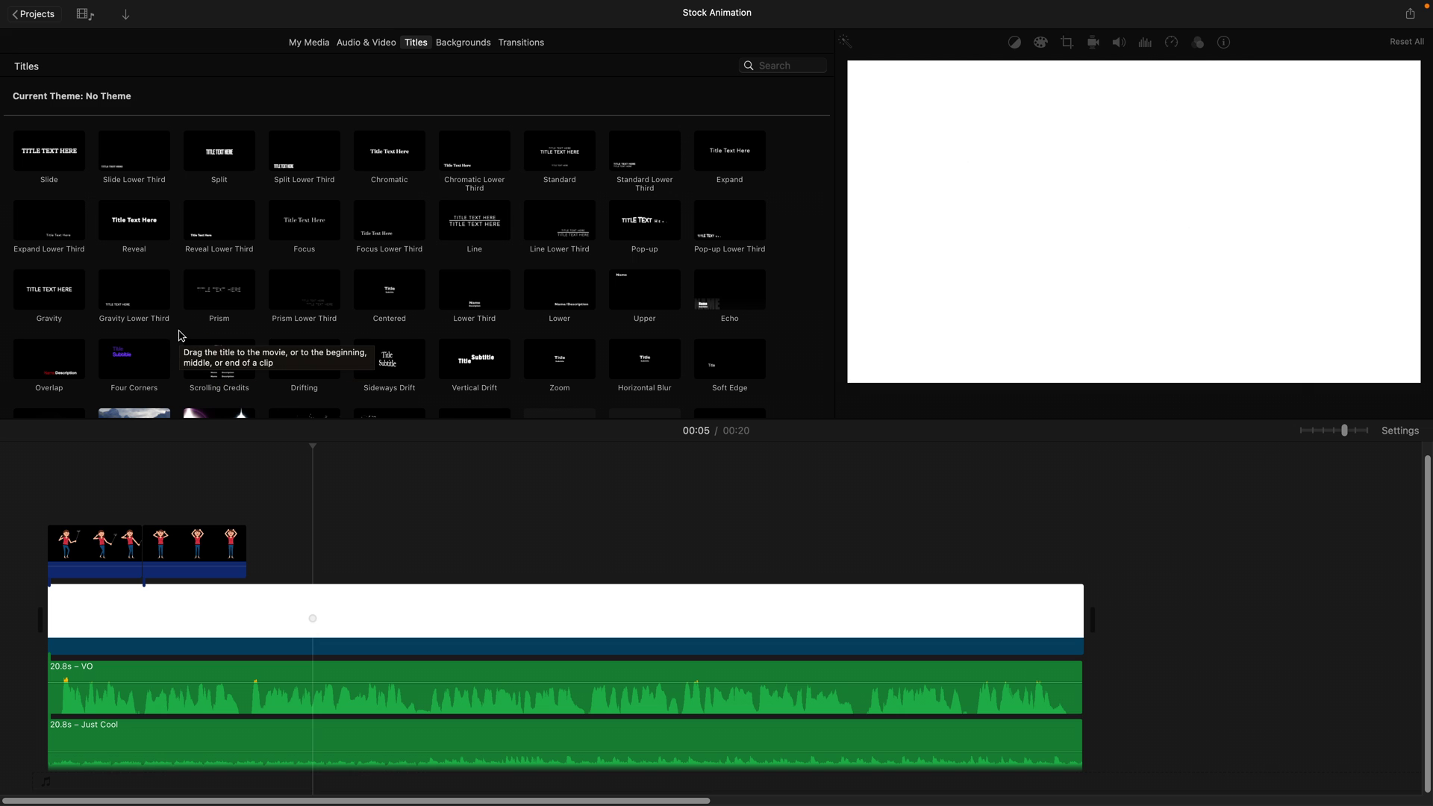
Add the Reveal title after the two cutaways and trim it from 4.0 to 3.5 seconds.
left_click(145, 224)
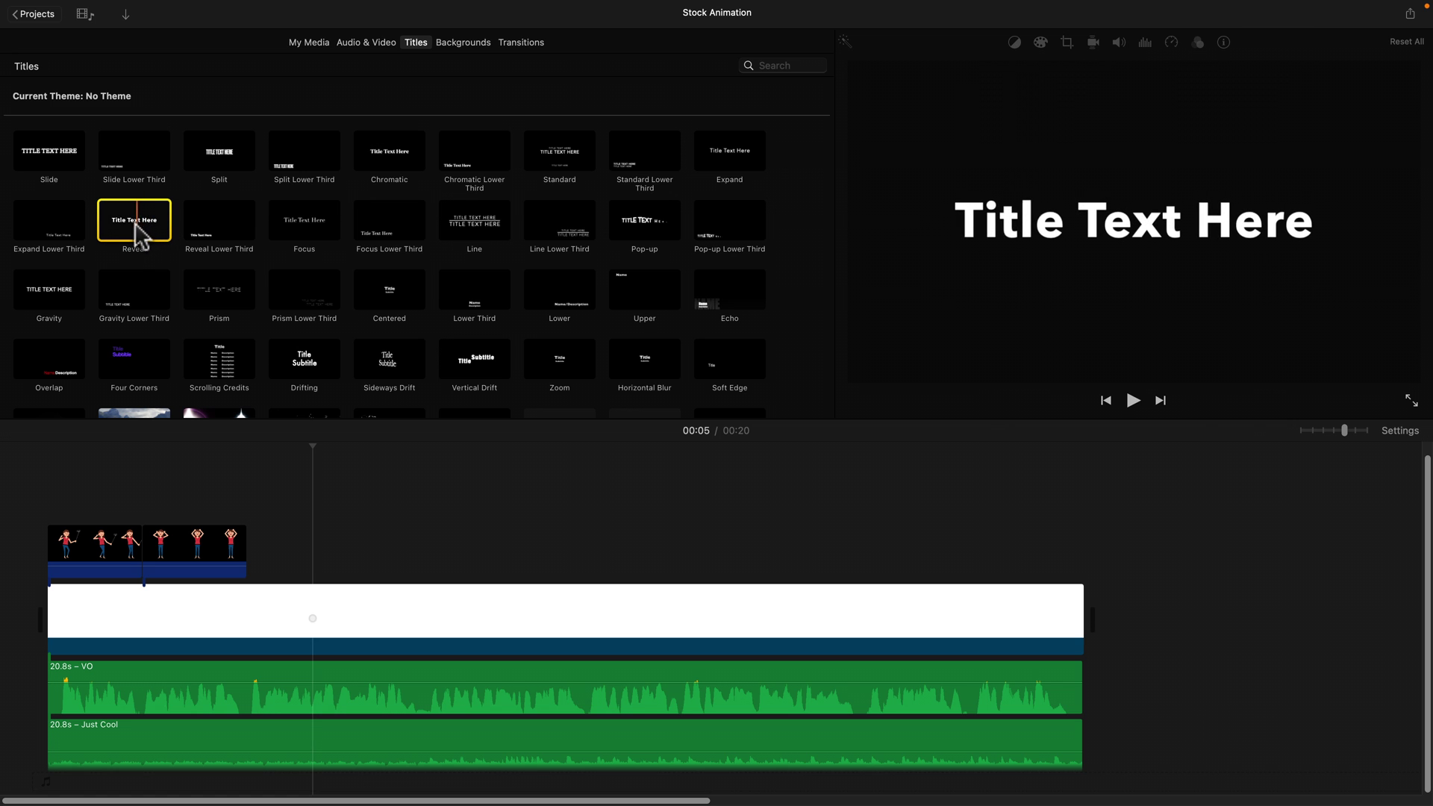
left_click_drag(141, 232, 249, 574)
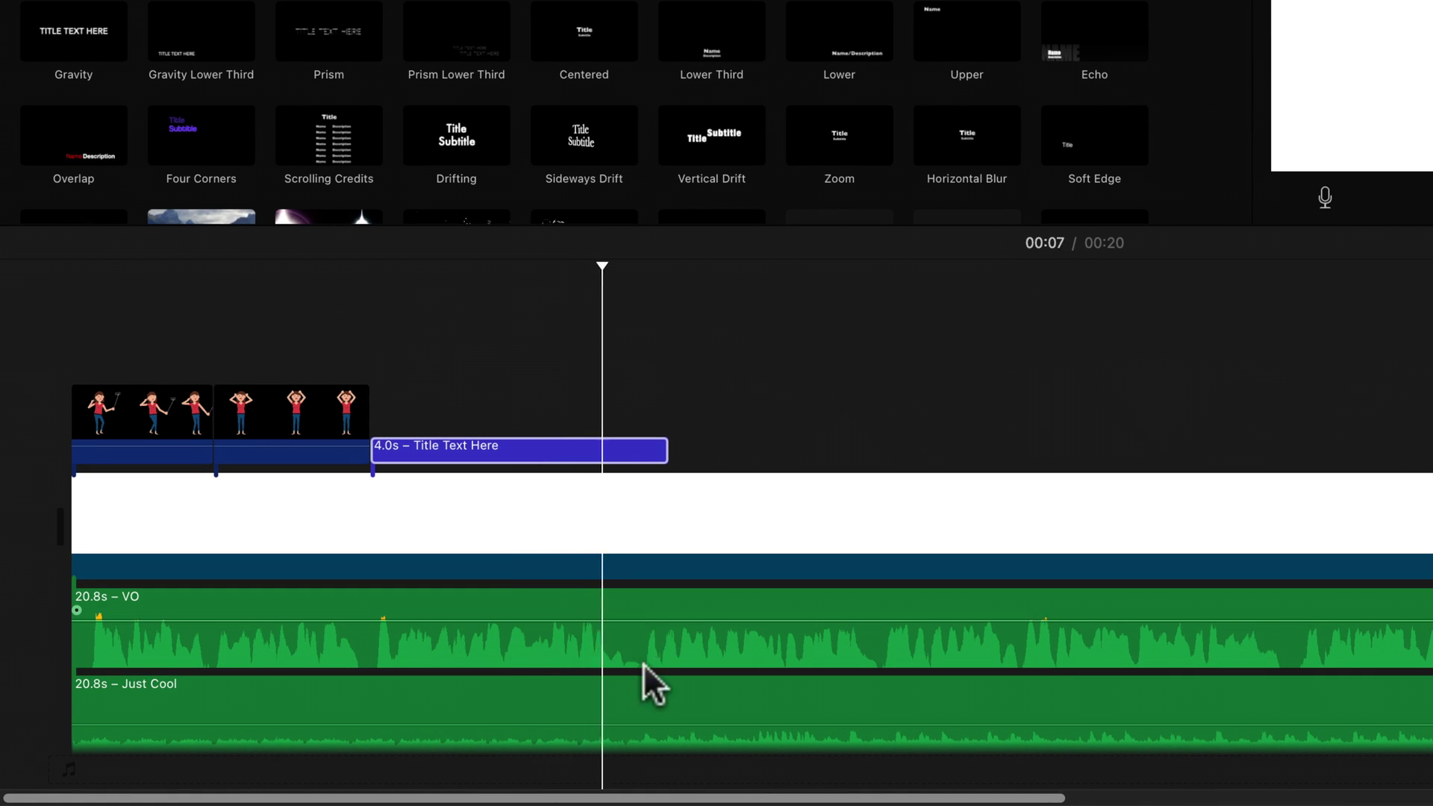
key("space")
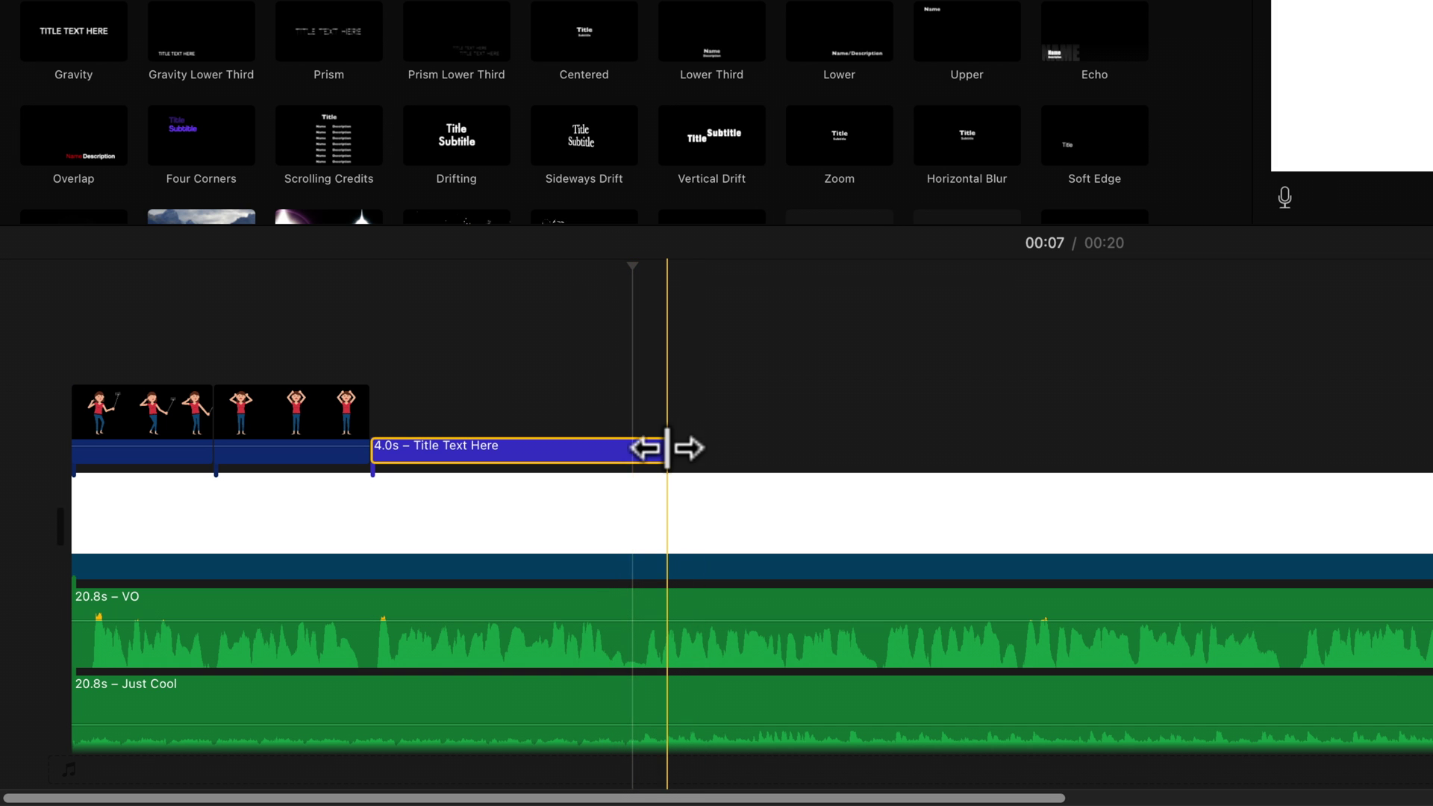
left_click_drag(662, 449, 628, 448)
left_click(503, 280)
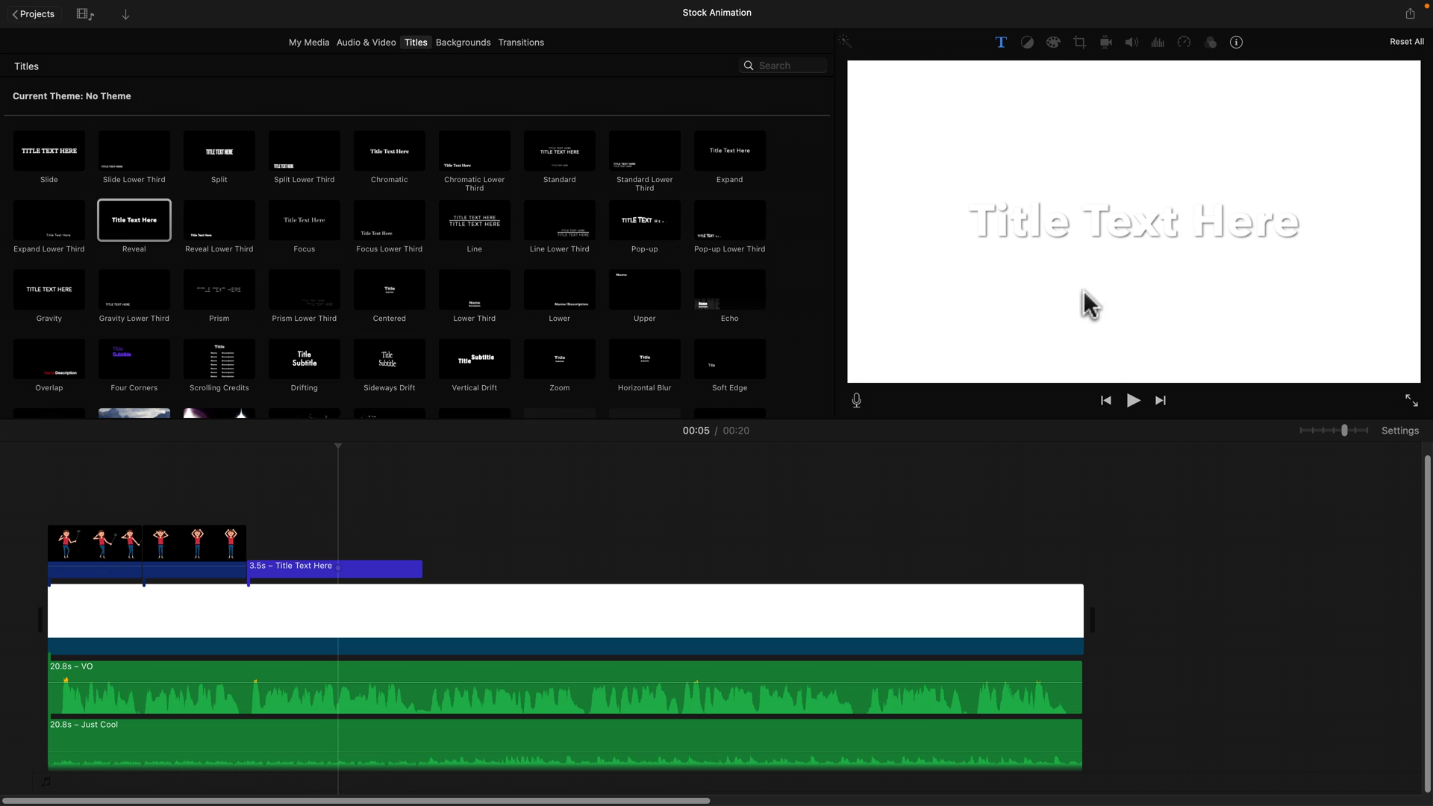
Replace the title's placeholder text with 'Photoshoot123.com'.
double_click(325, 569)
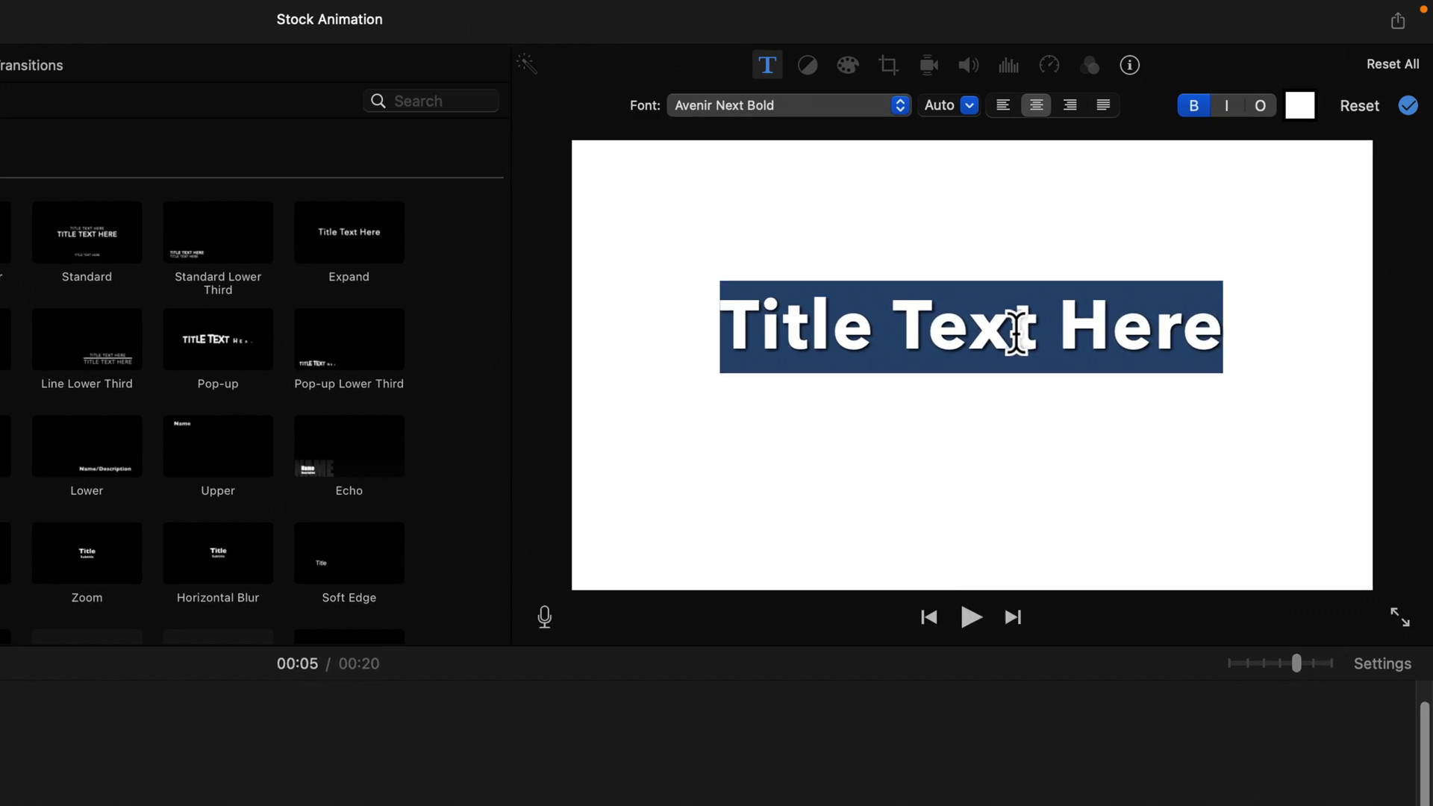
triple_click(1040, 333)
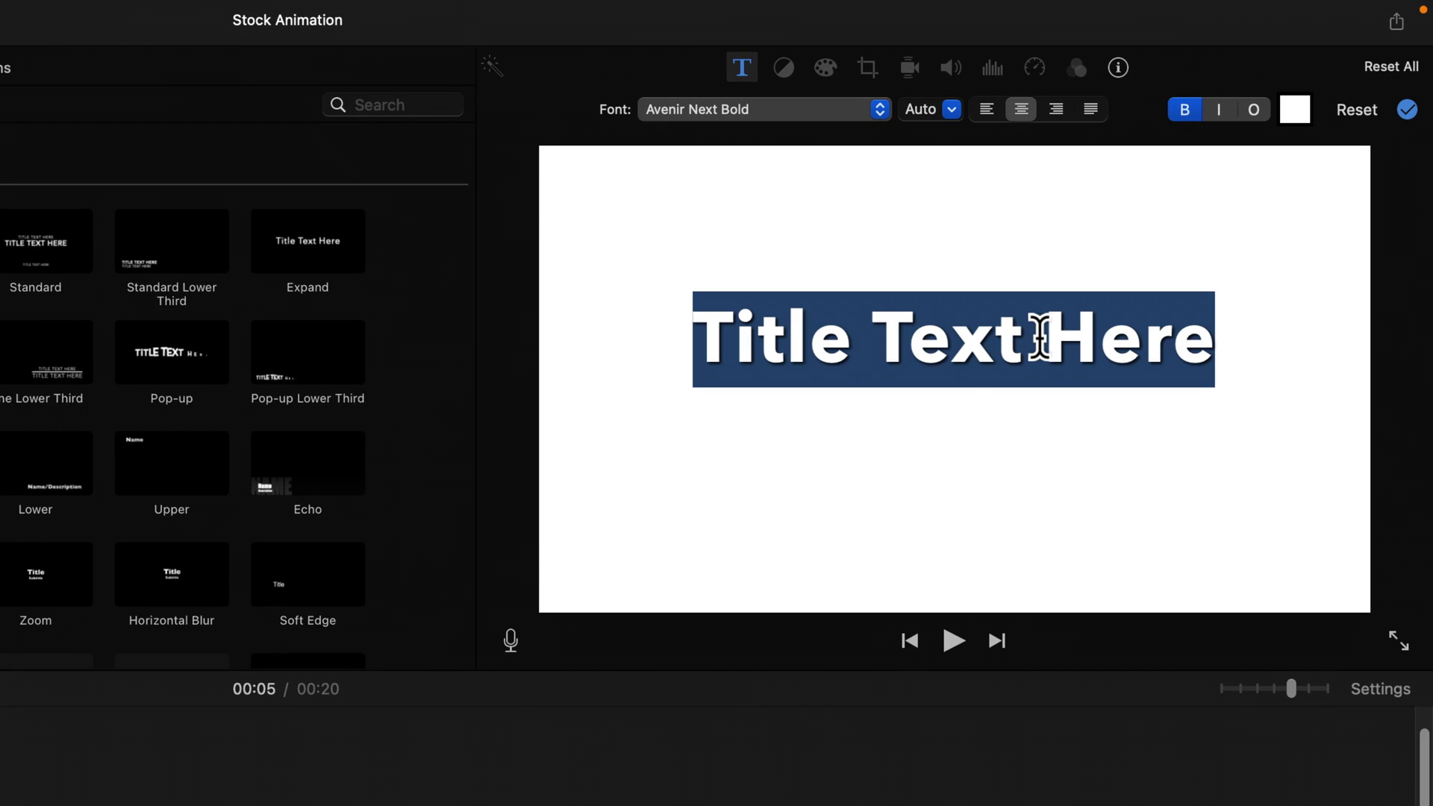
type("Photosho")
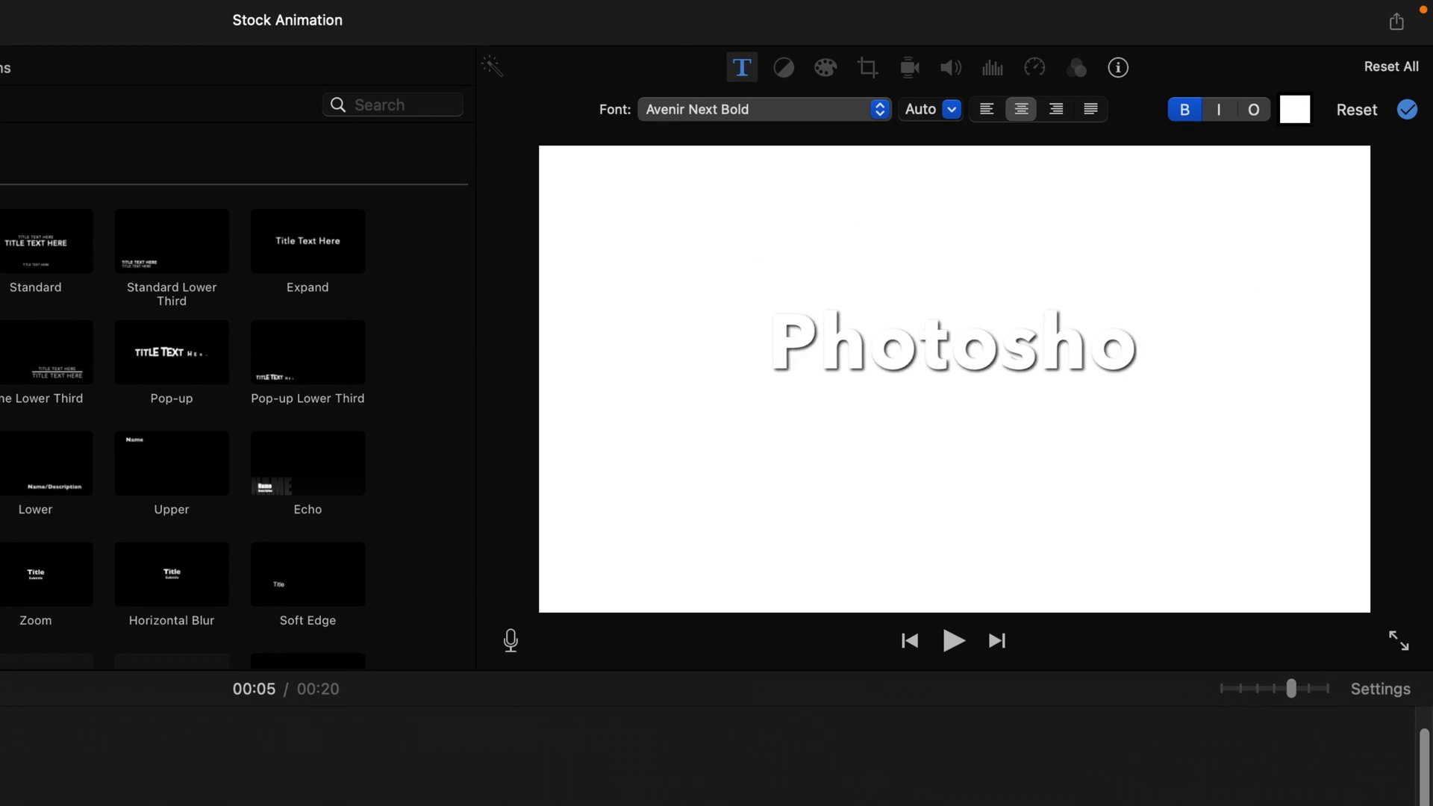
type("ot123.com")
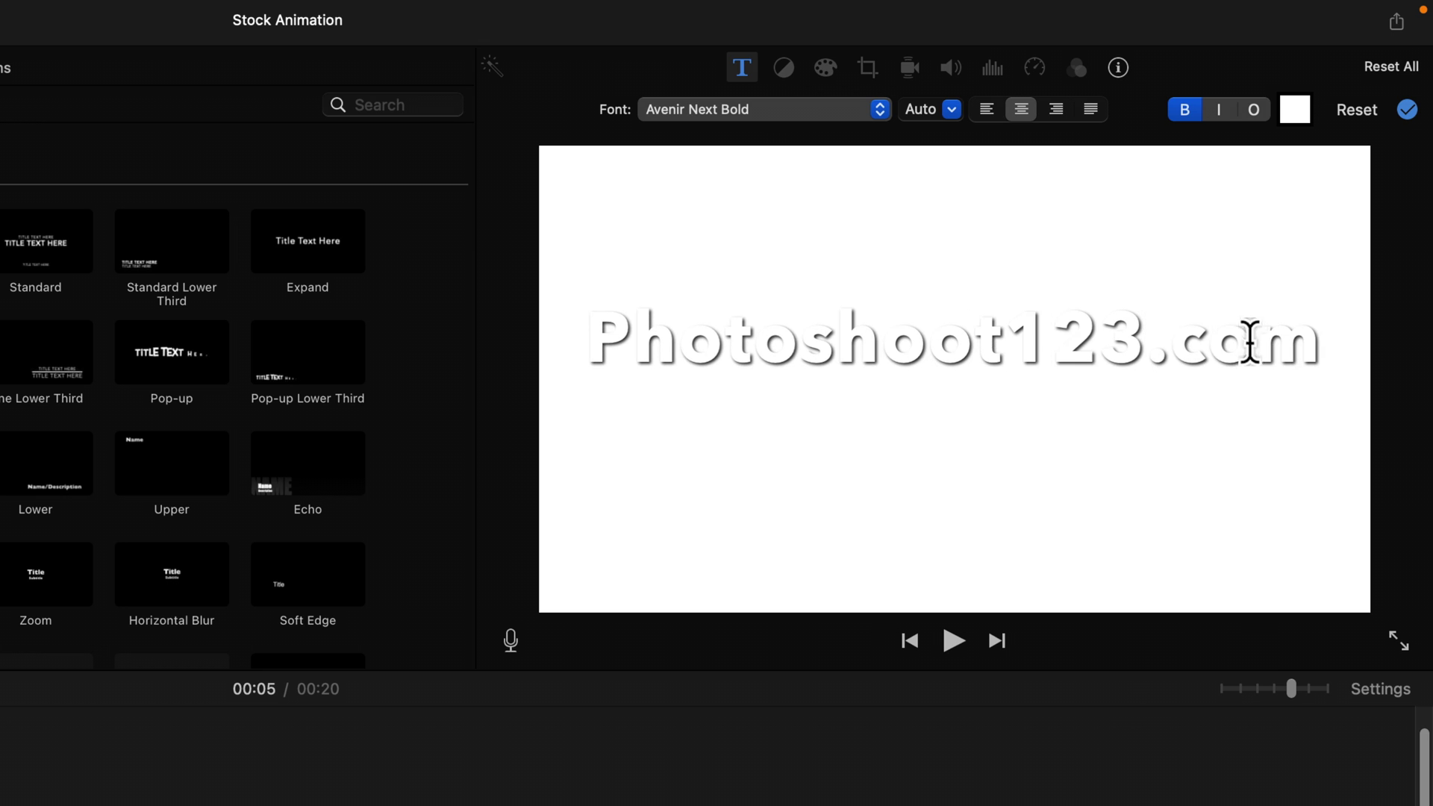
Style the Photoshoot123.com title in black Helvetica Neue Bold.
left_click_drag(1313, 340, 602, 358)
left_click(818, 112)
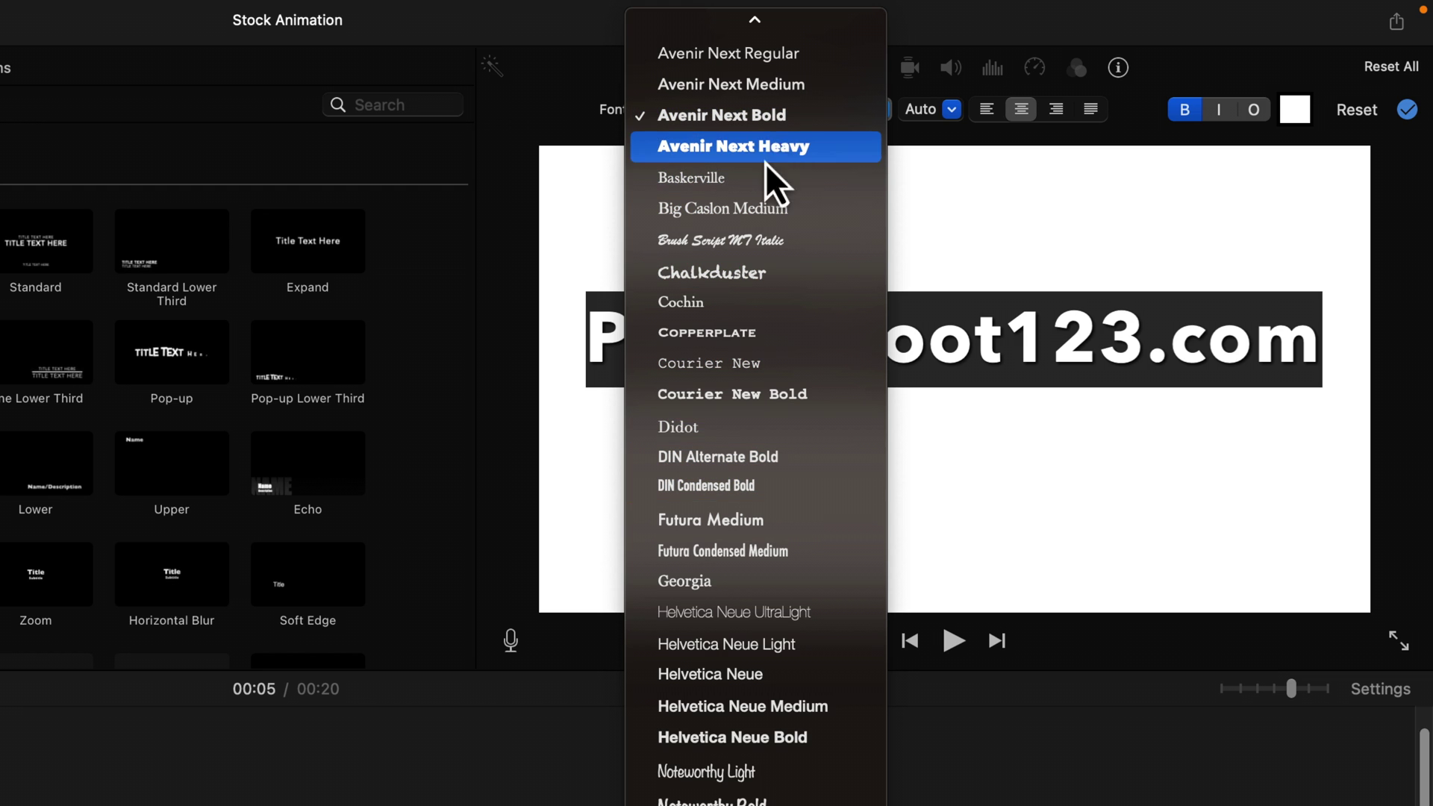
left_click(778, 738)
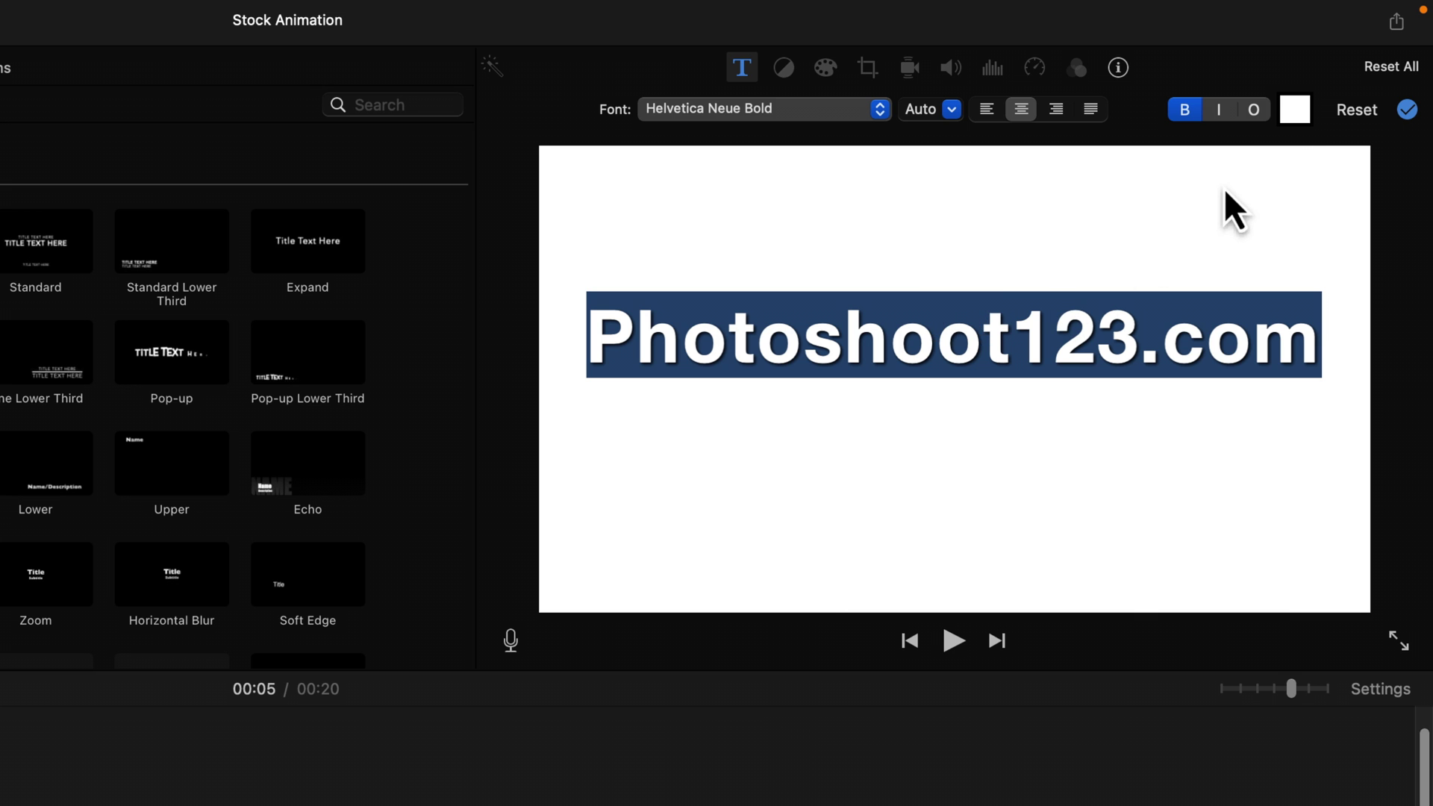
left_click(1296, 112)
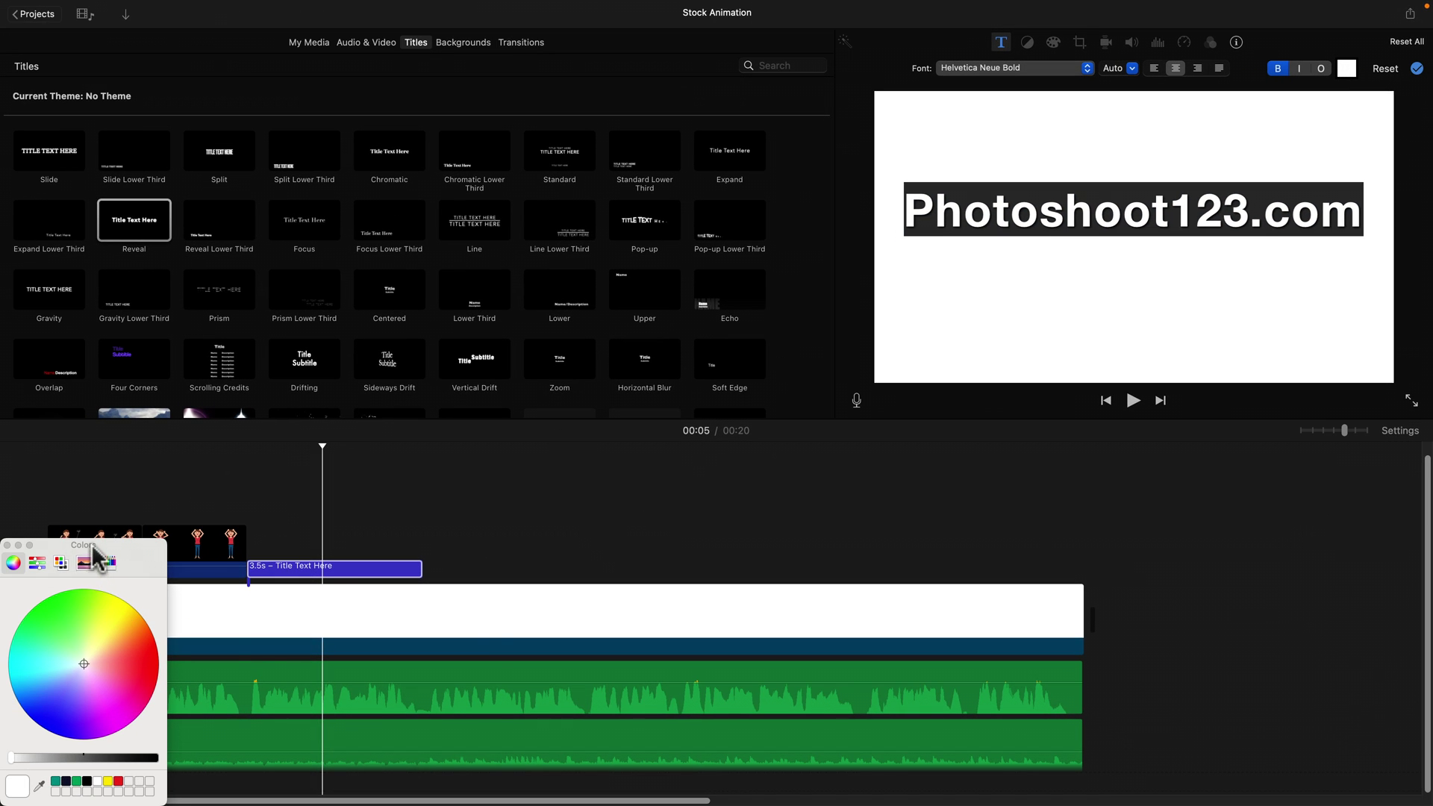
left_click_drag(93, 551, 1180, 304)
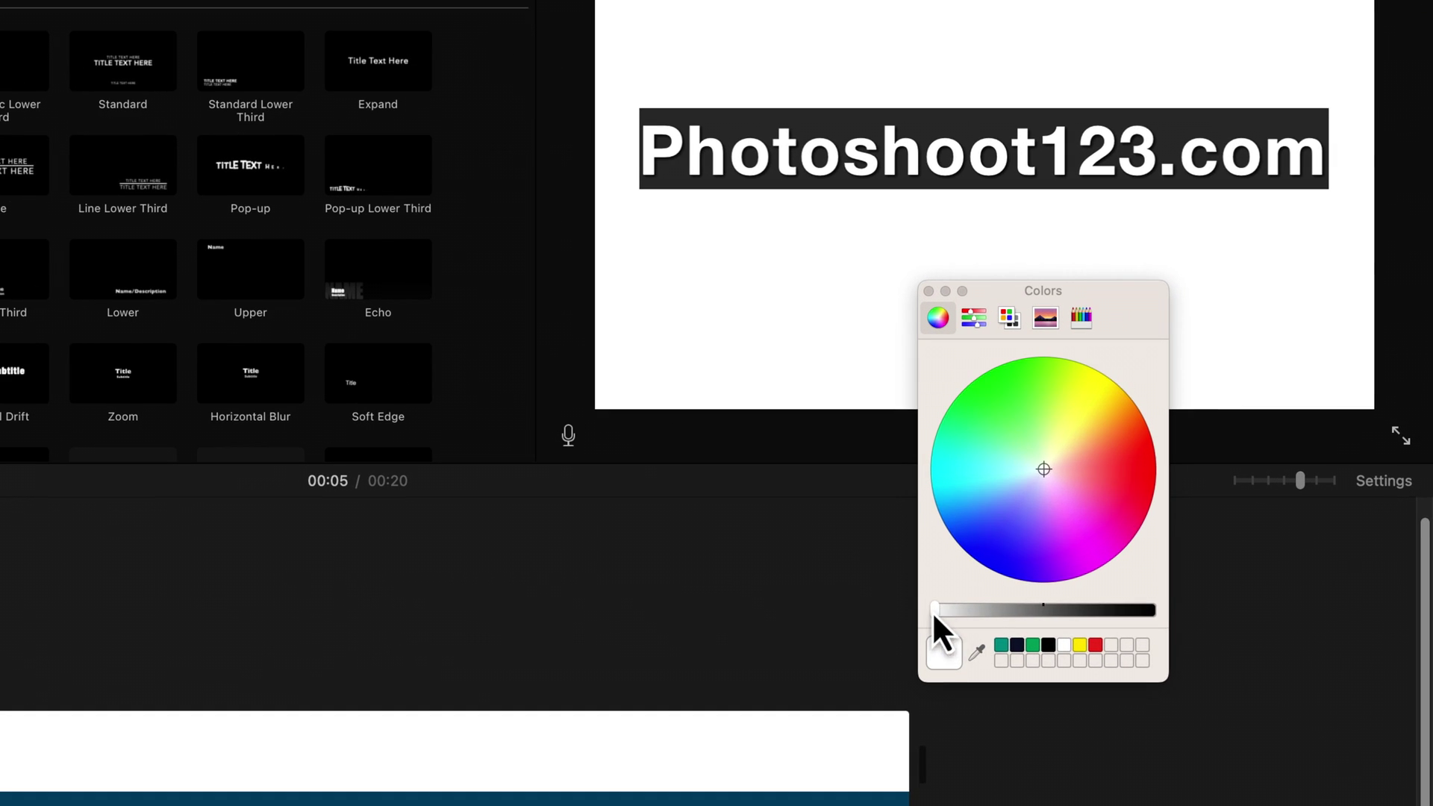
left_click_drag(986, 582, 1196, 579)
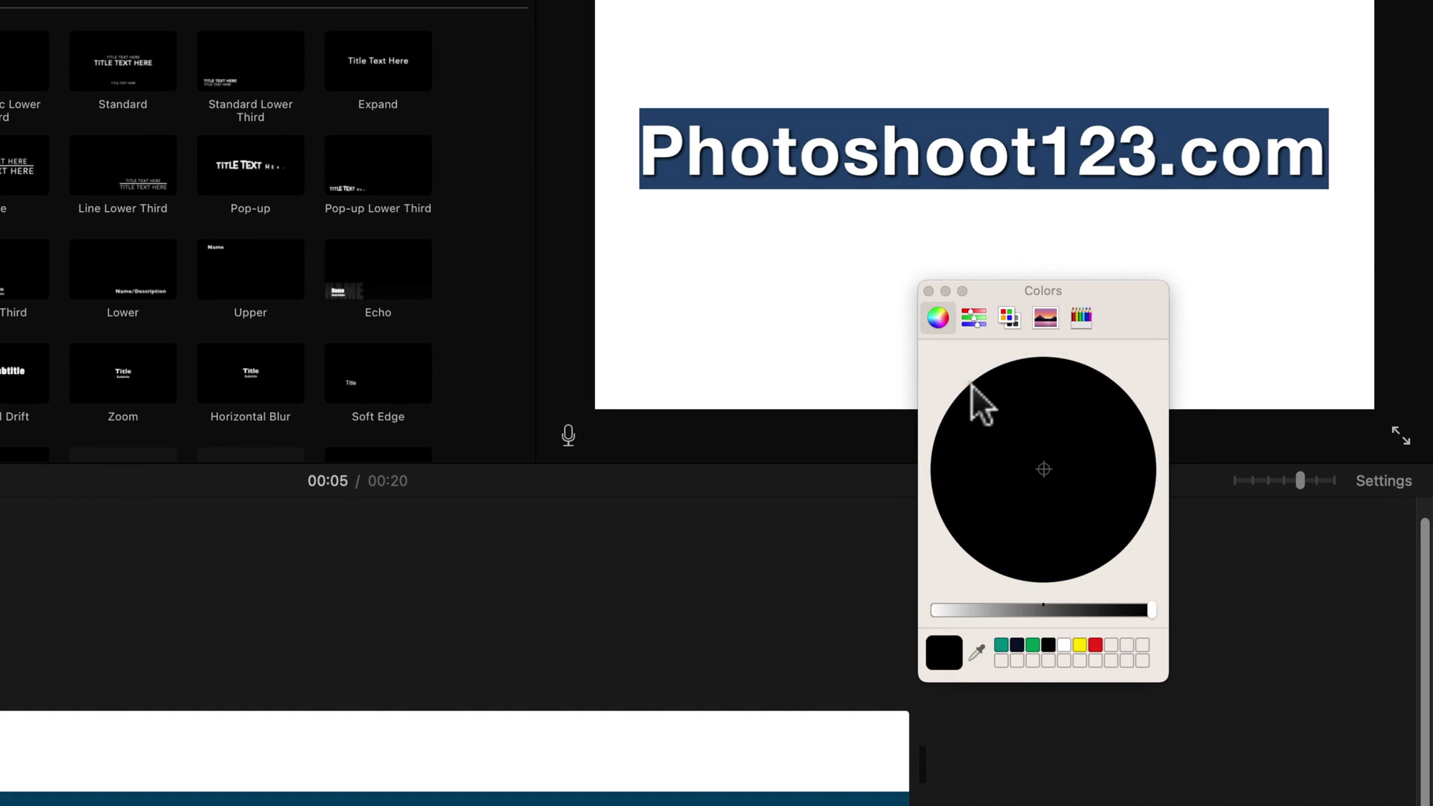
left_click(930, 292)
left_click(912, 172)
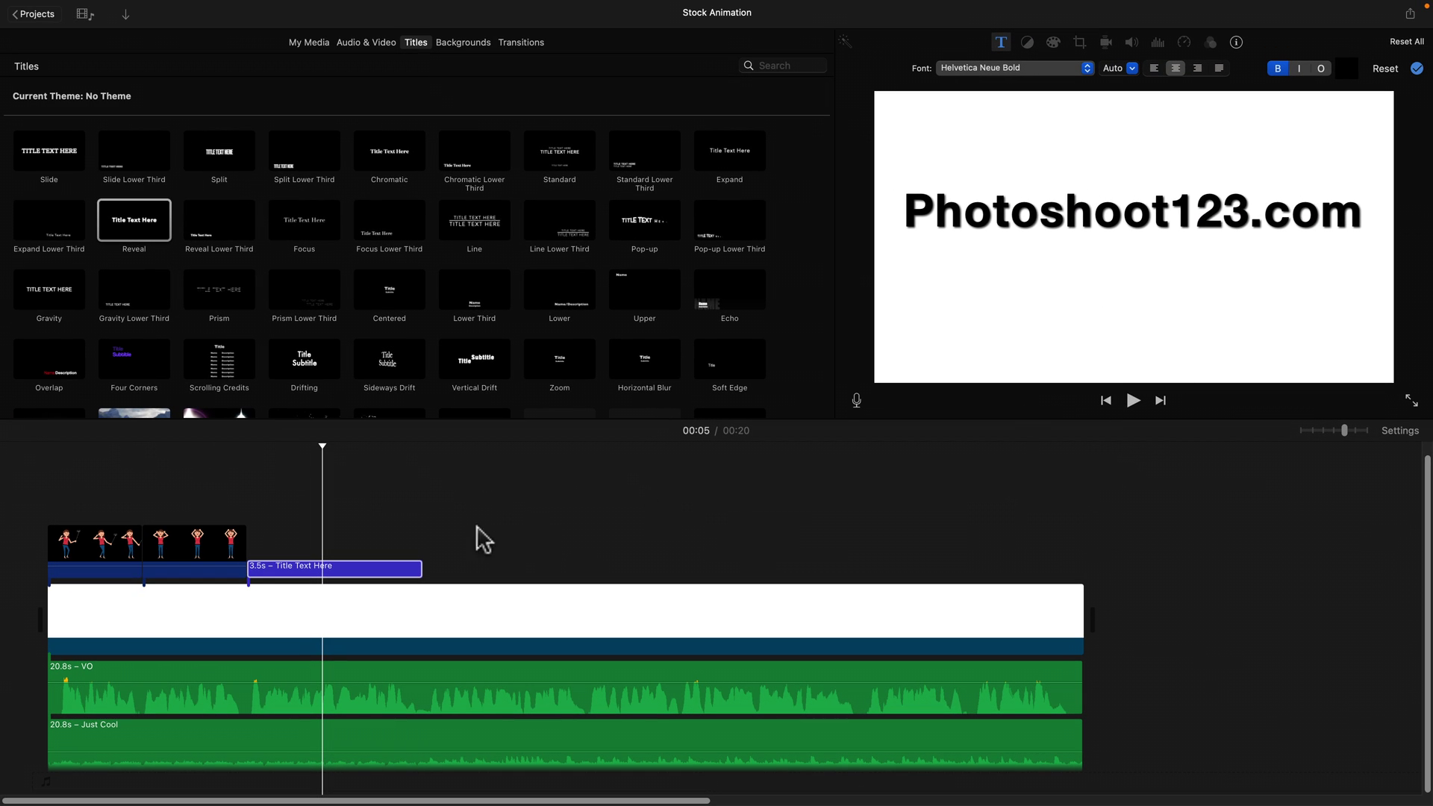
Play back the Photoshoot123.com title from about 7 to 10 seconds to review it.
left_click_drag(391, 445, 418, 453)
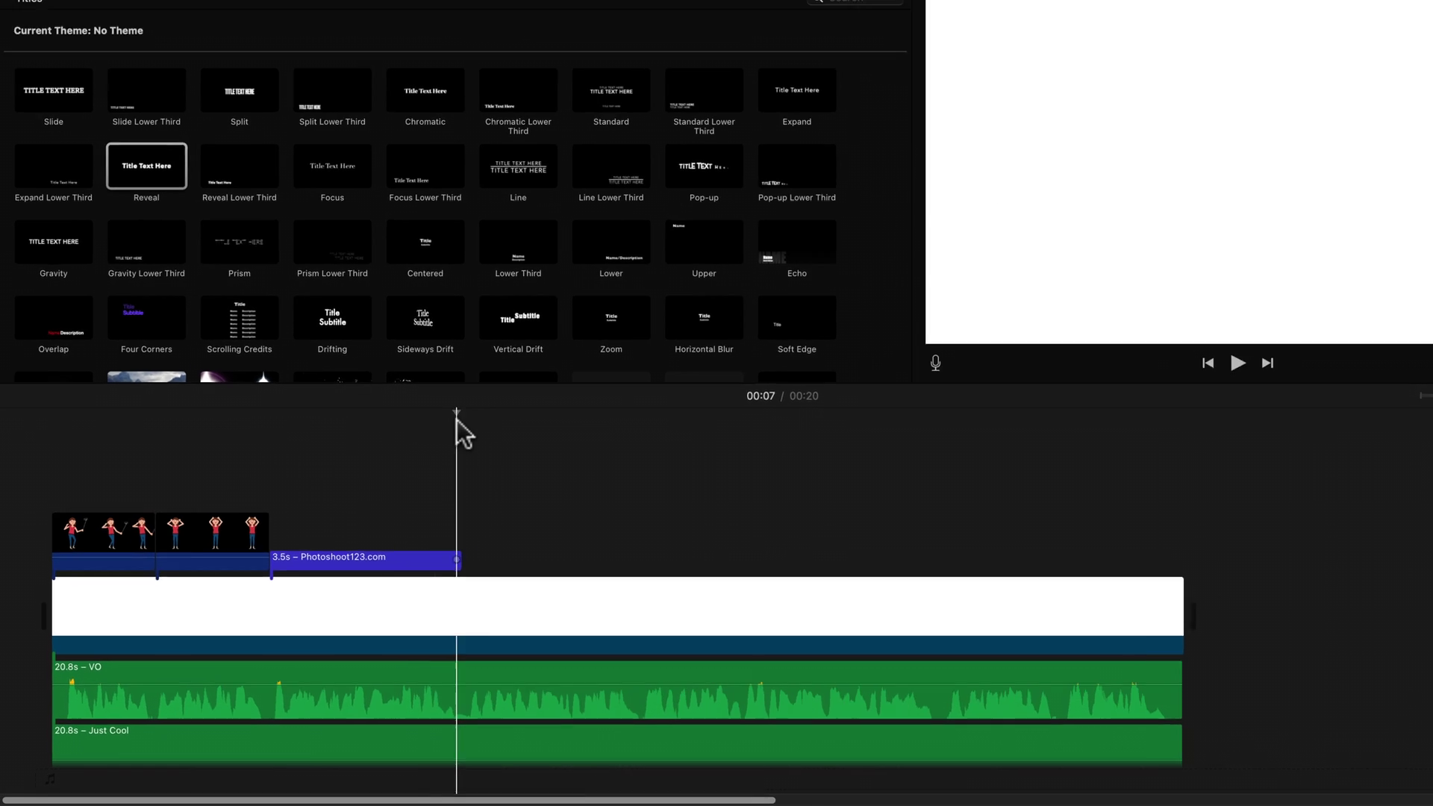
key("space")
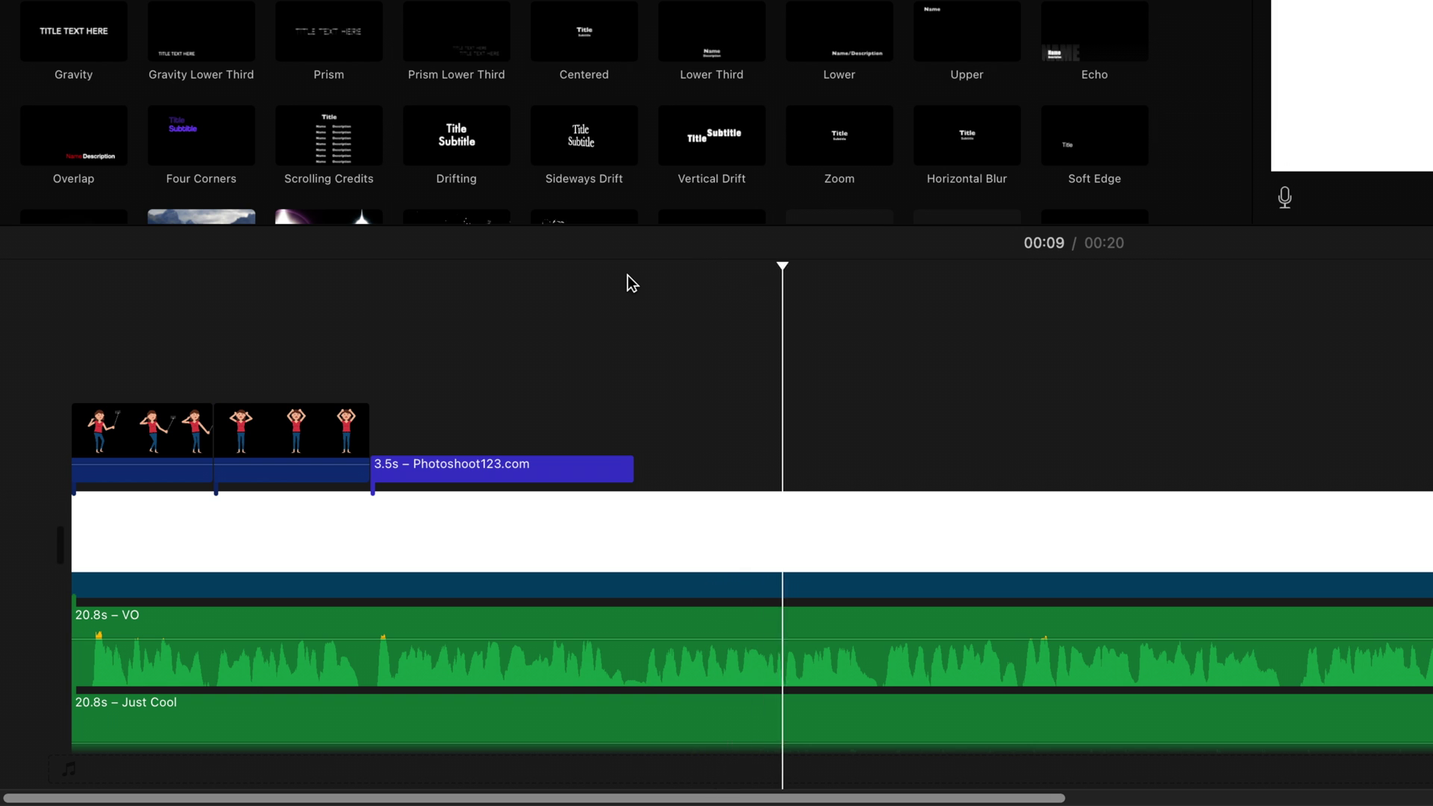
key("space")
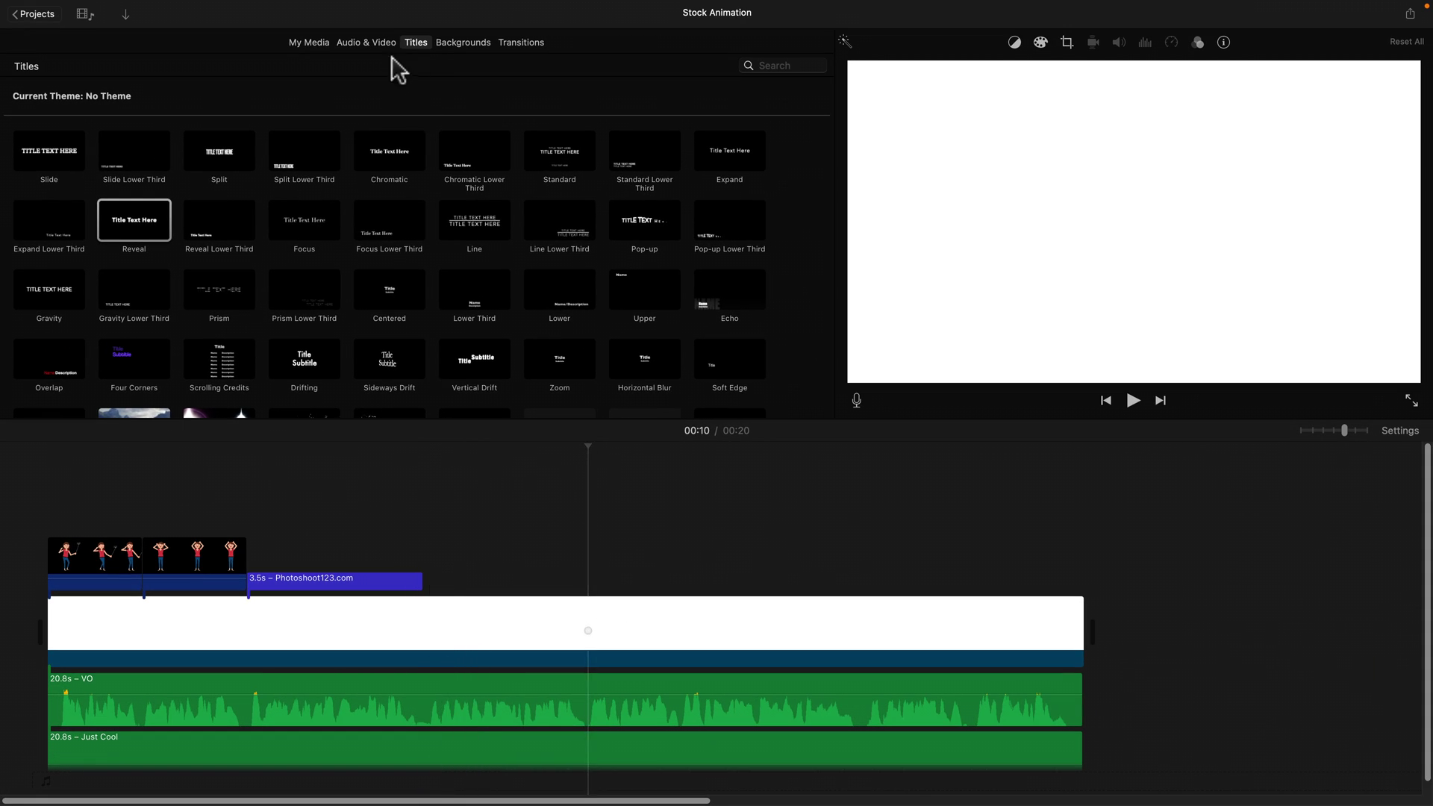
Drag the LinkedIn logo clip from My Media into the timeline, right after the title.
left_click(312, 45)
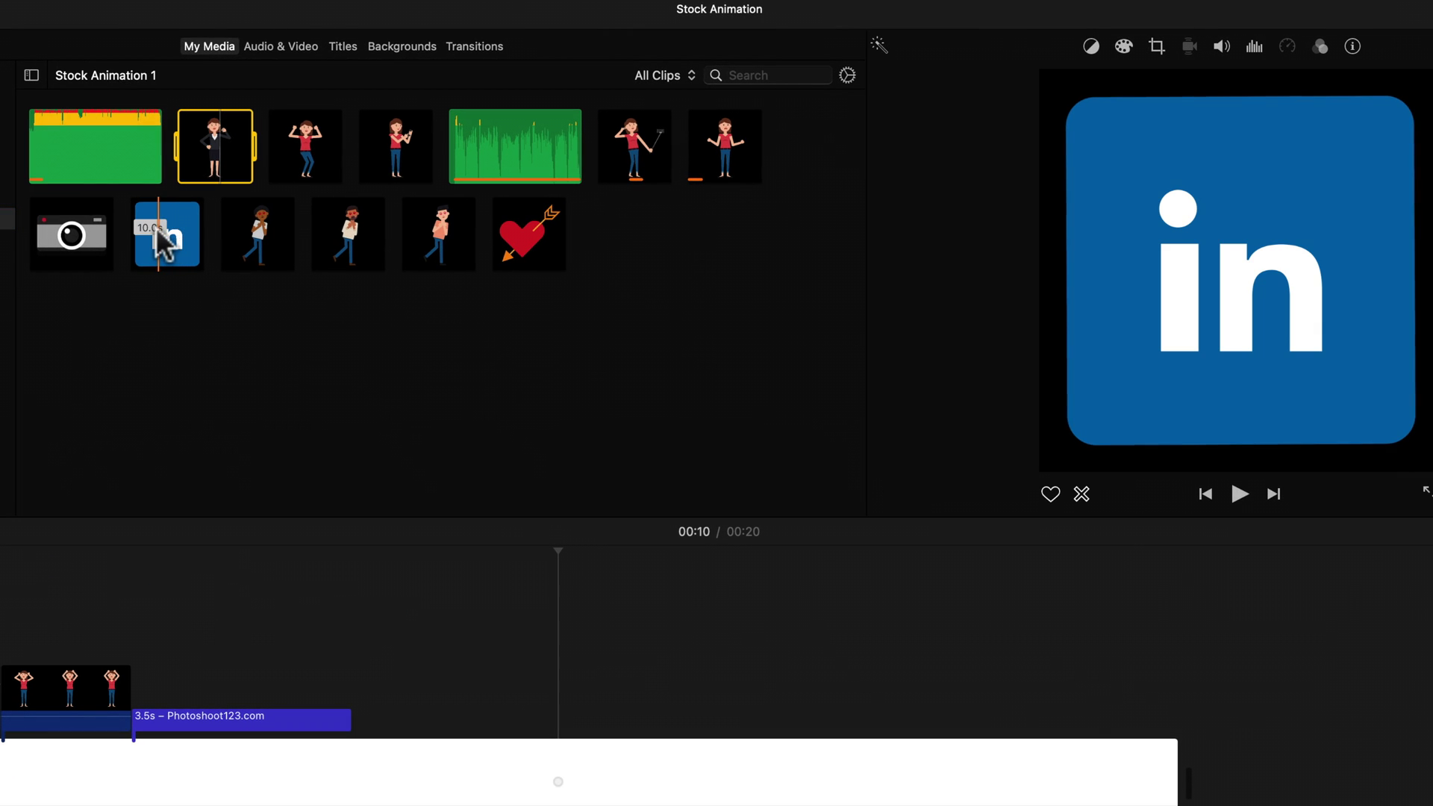
left_click_drag(156, 227, 402, 679)
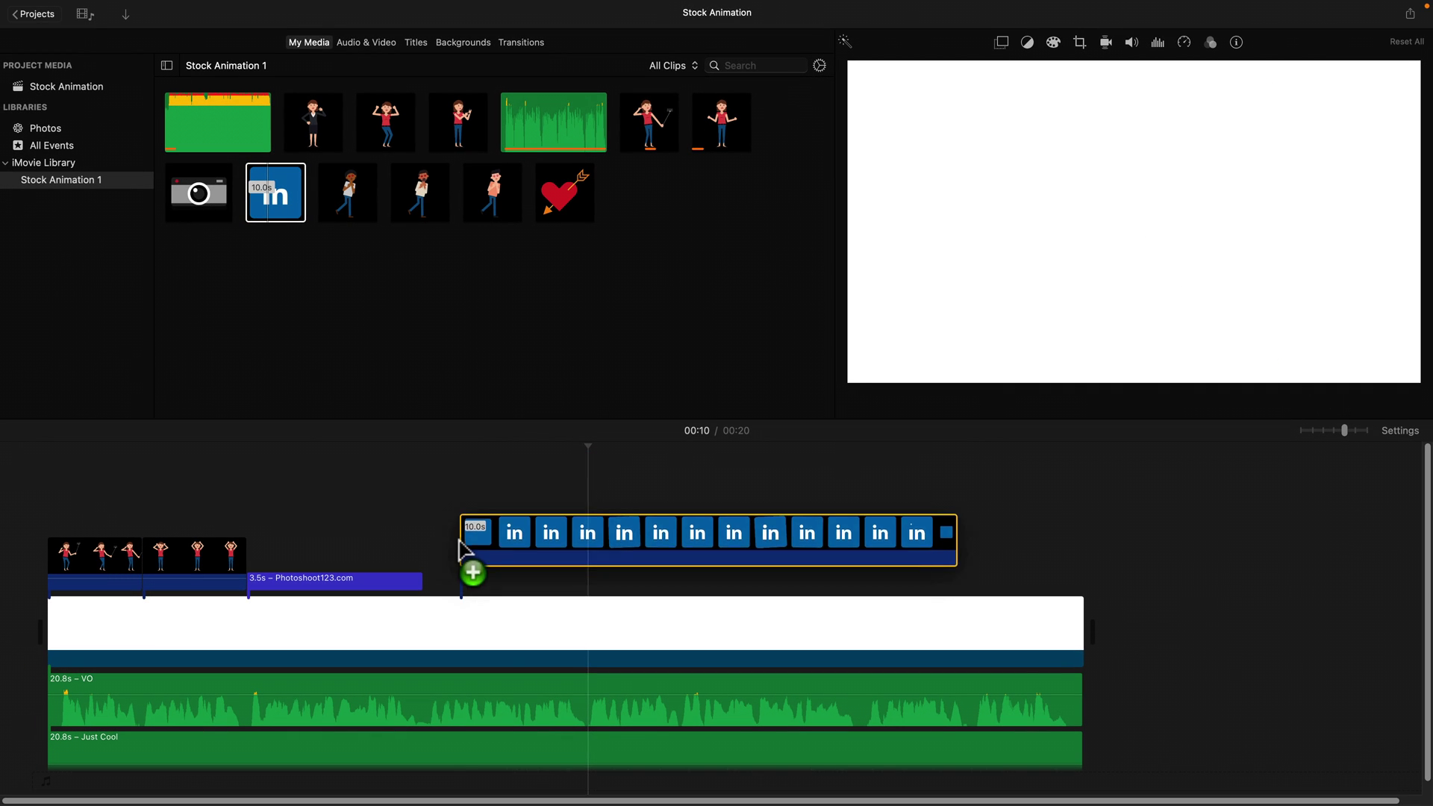
left_click_drag(461, 550, 423, 552)
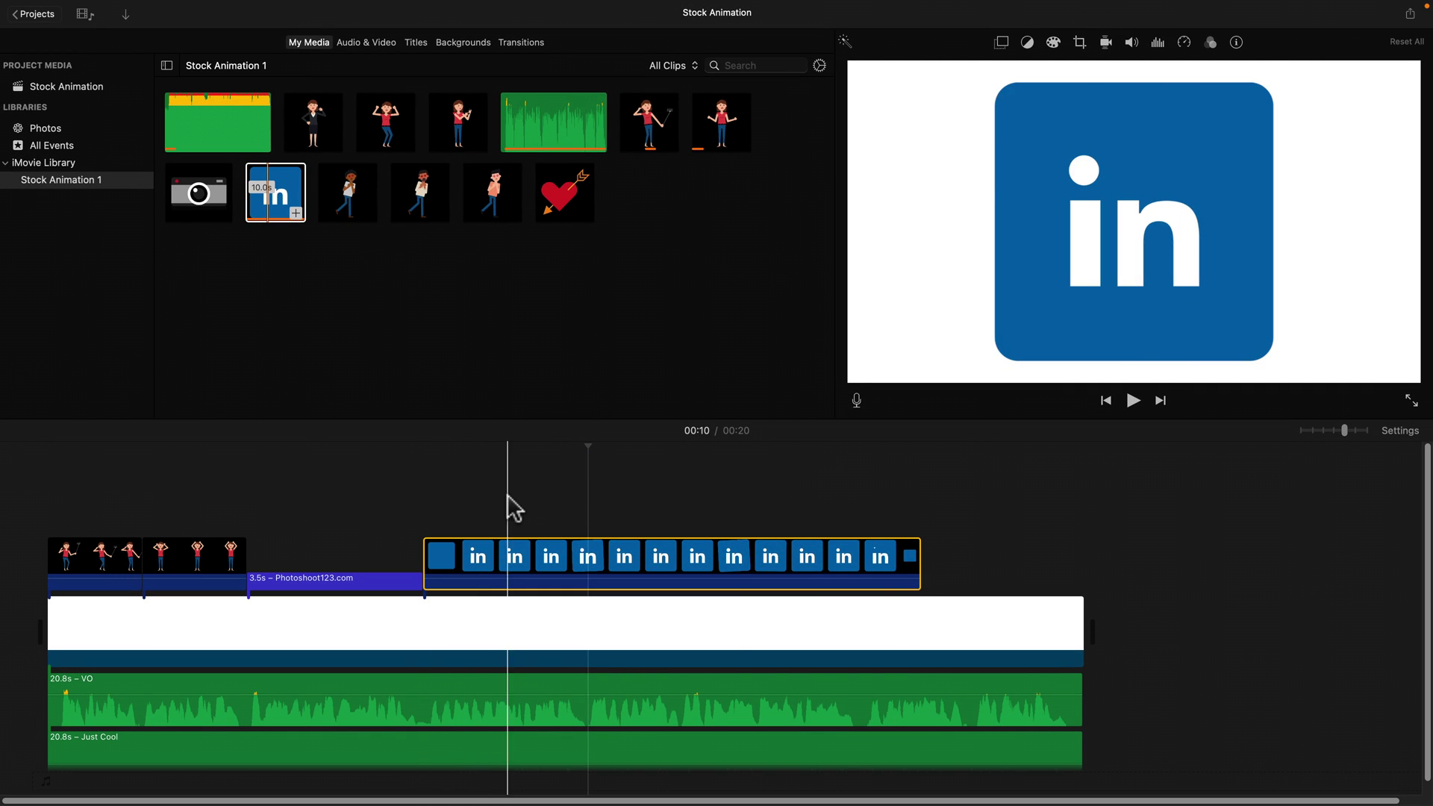
Add the waving businesswoman clip to the timeline and shorten the LinkedIn cutaway's end.
left_click(321, 141)
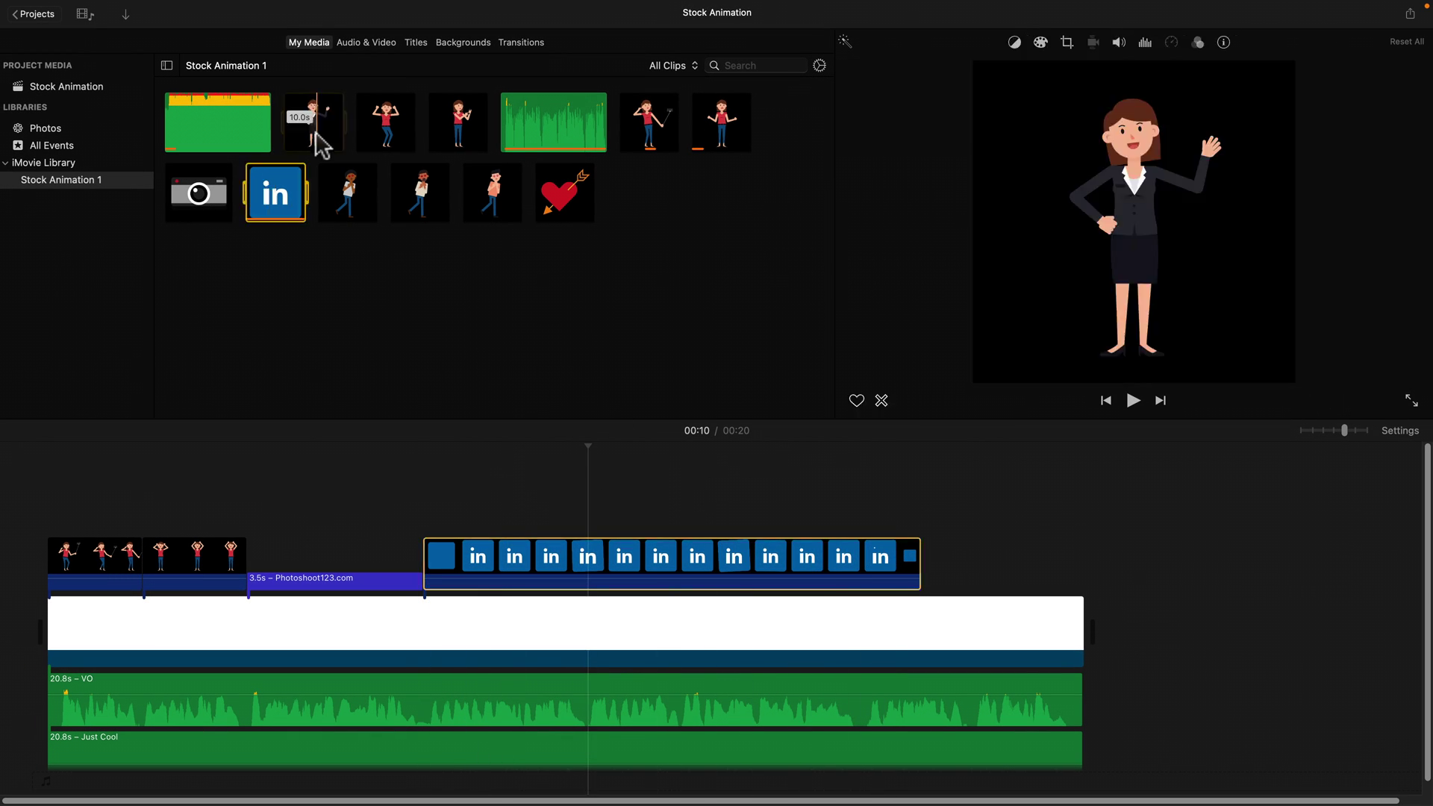
left_click_drag(321, 142, 550, 558)
left_click(465, 635)
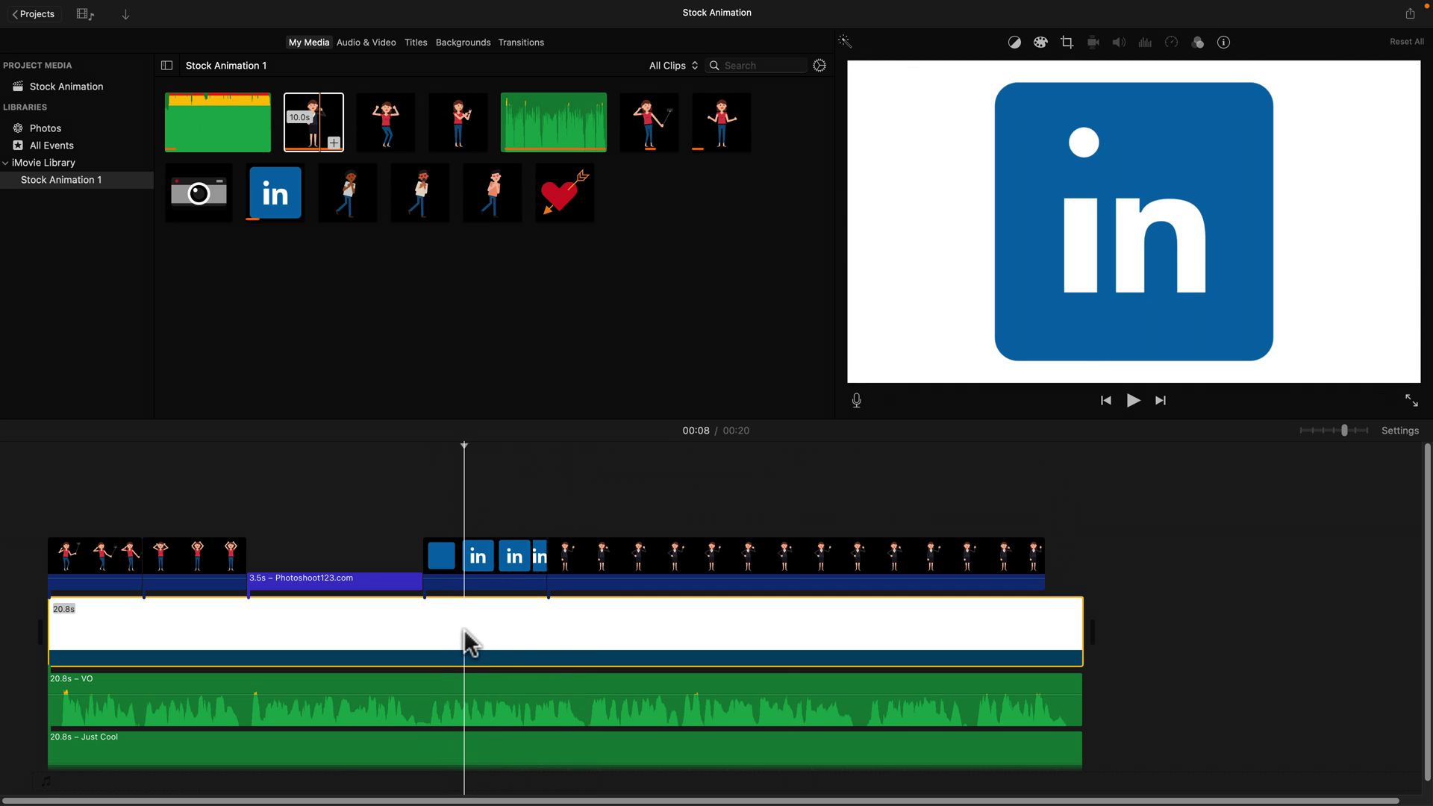
left_click(484, 575)
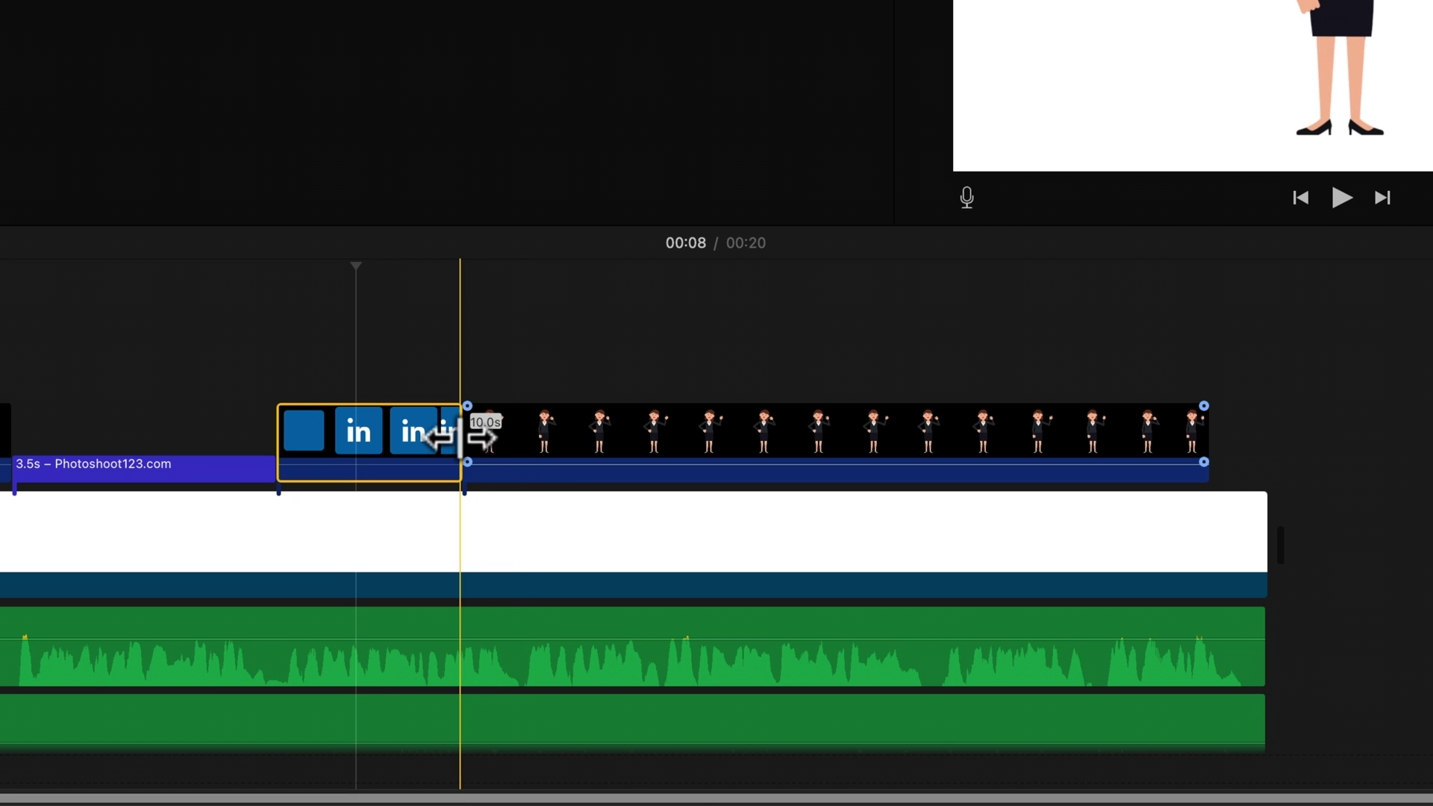
left_click_drag(463, 440, 405, 441)
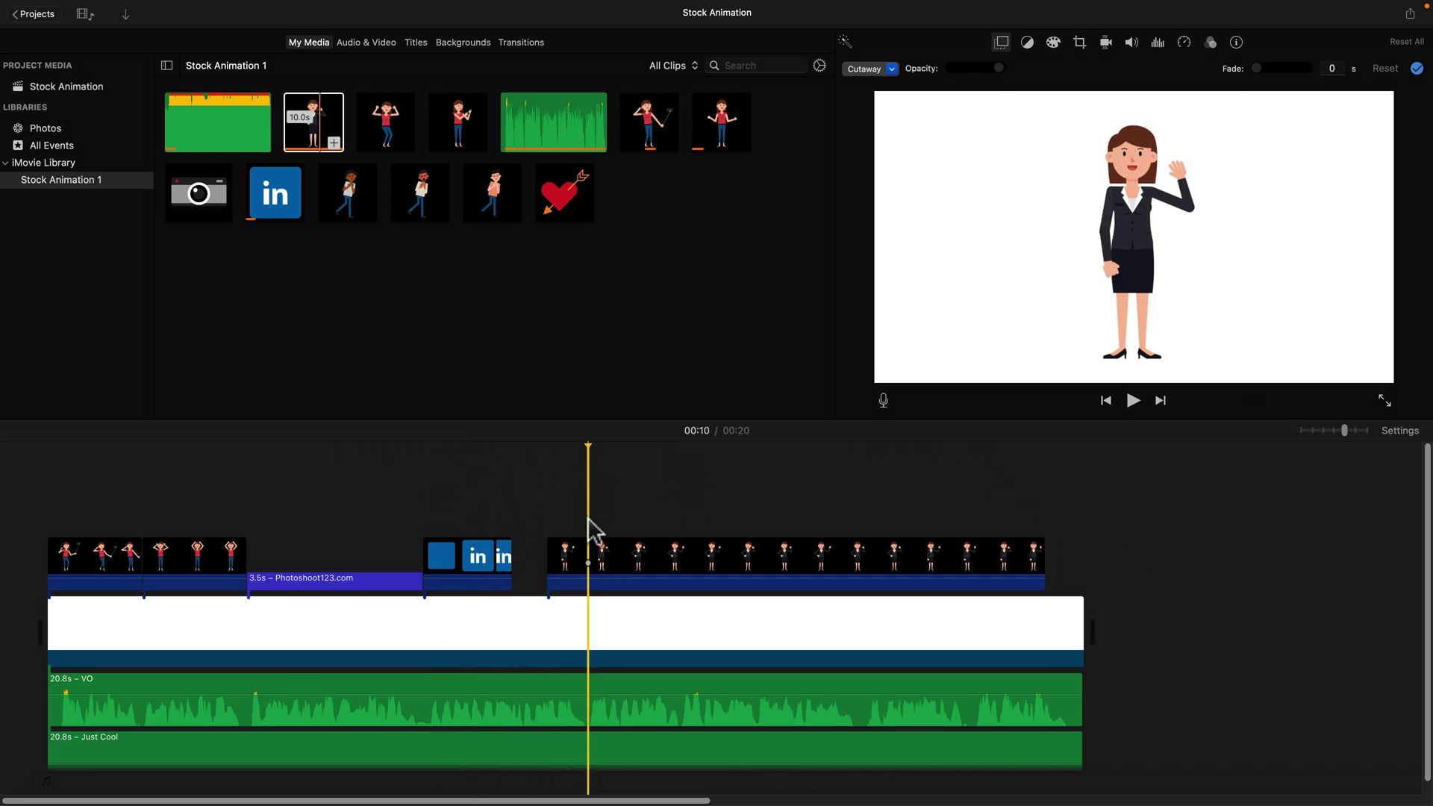
Butt the businesswoman cutaway against the LinkedIn clip and trim it to 1.6 seconds.
mouse_move(595, 556)
left_mouse_down()
mouse_move(601, 567)
mouse_move(574, 564)
left_mouse_up()
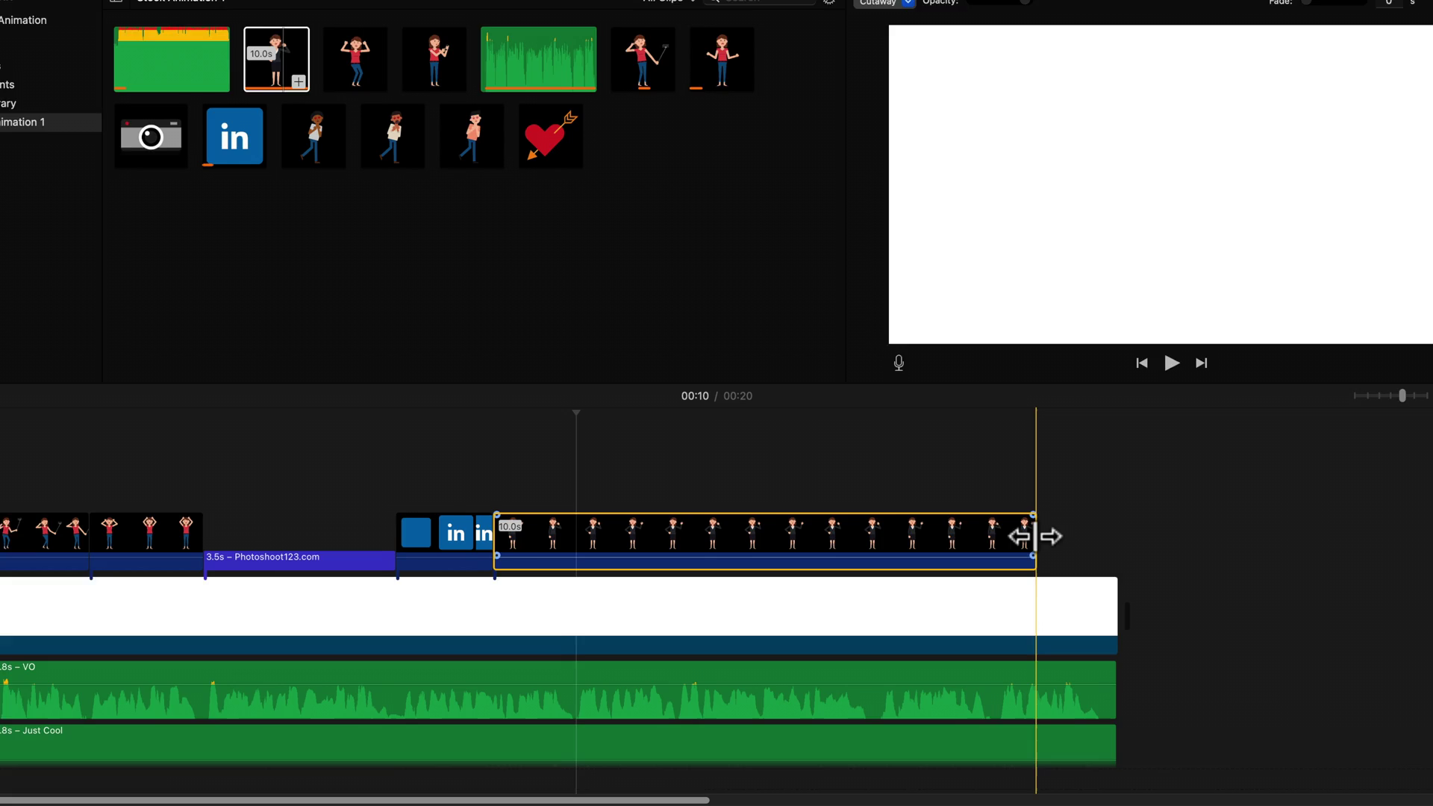
left_click_drag(1010, 565, 588, 569)
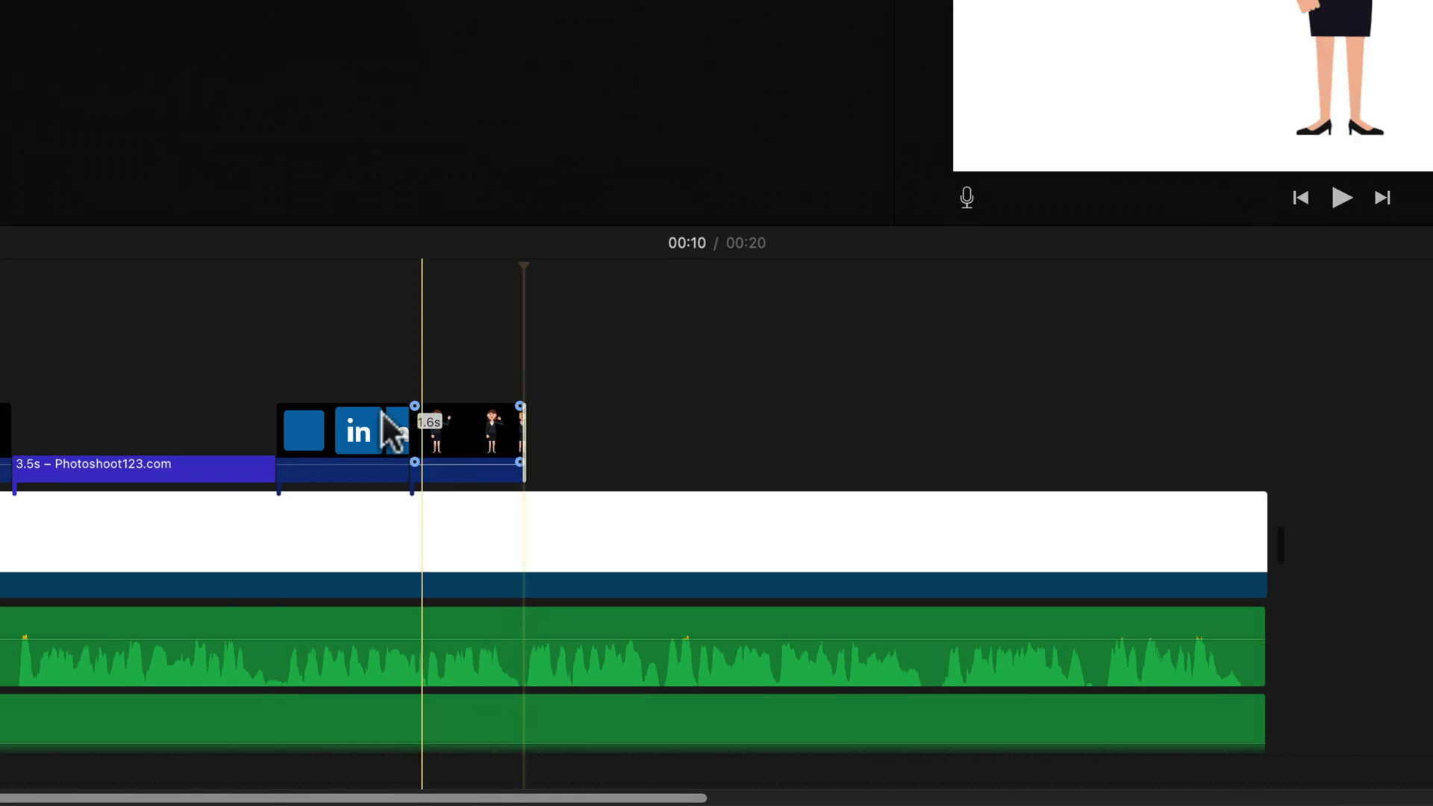
left_click(212, 348)
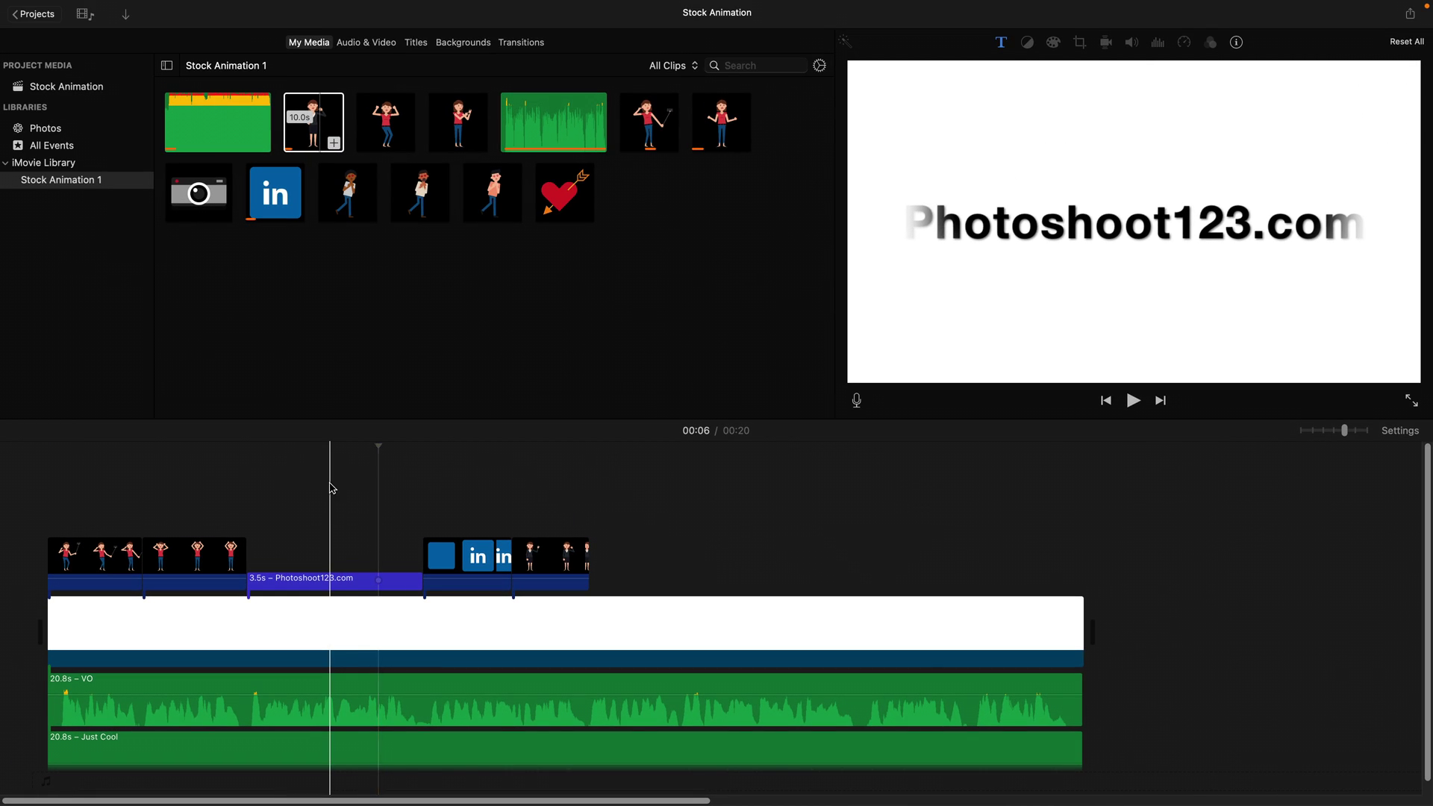
Review the edit from 00:06, then add the woman-with-phone clip as a cutaway.
key("space")
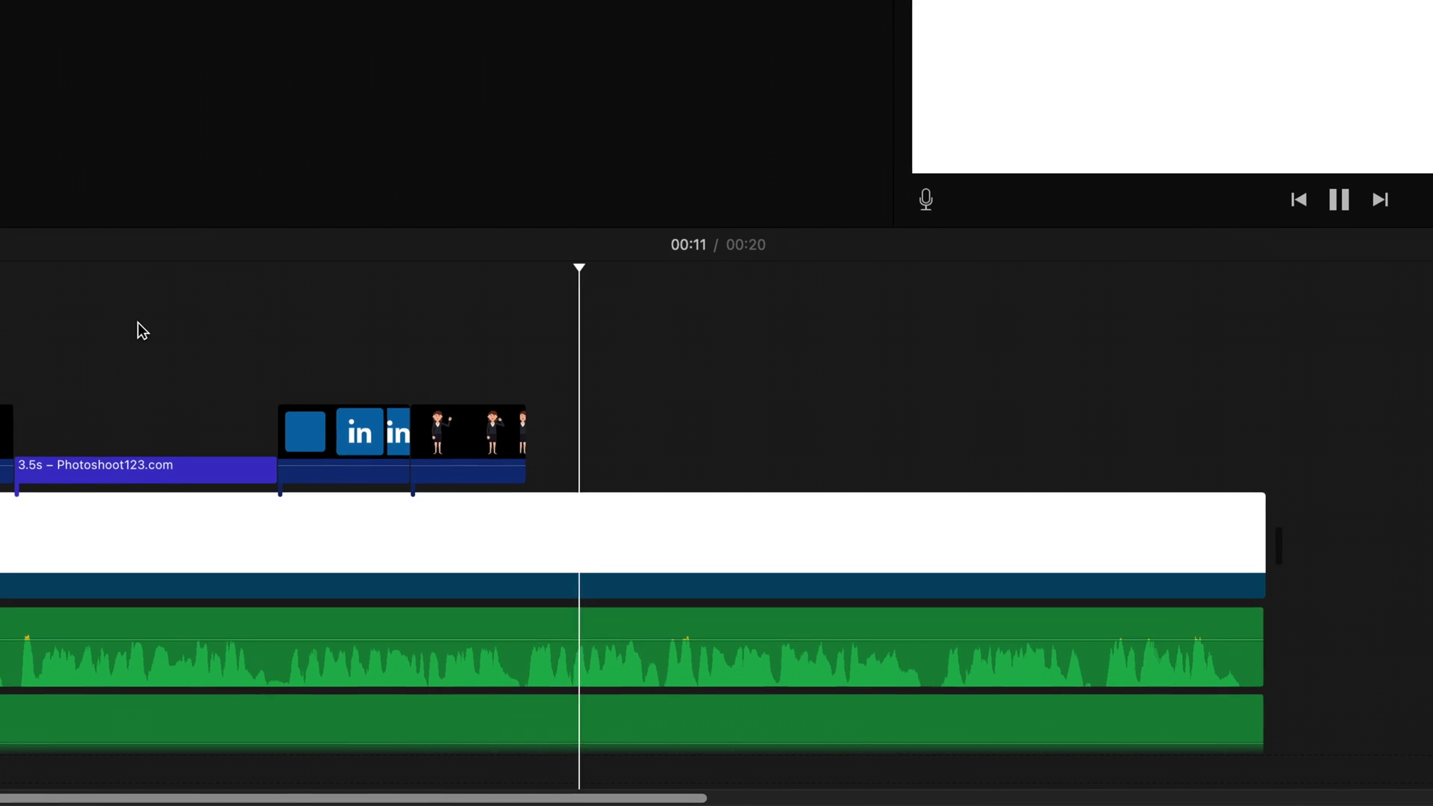
key("space")
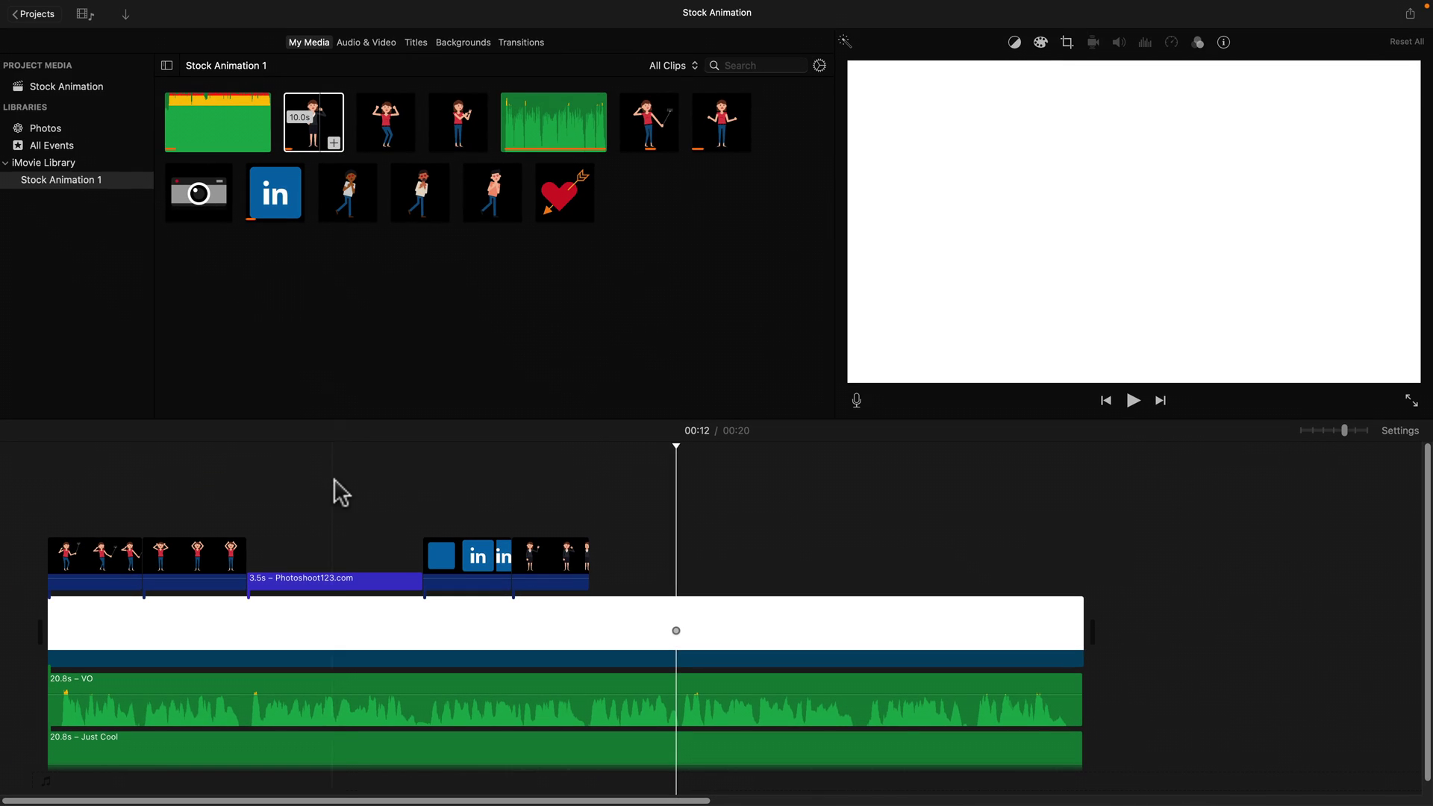
left_click(448, 127)
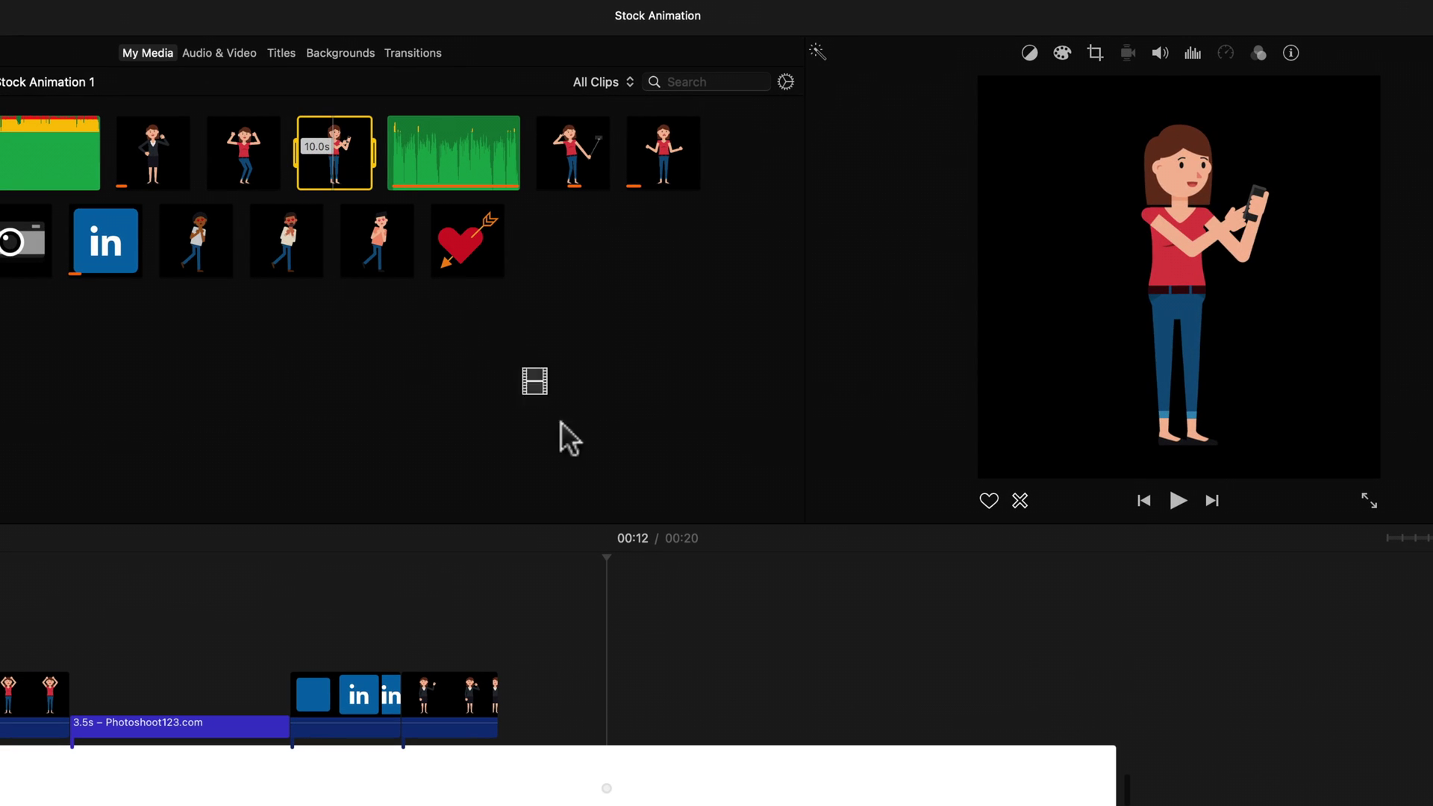
left_click_drag(625, 528, 661, 668)
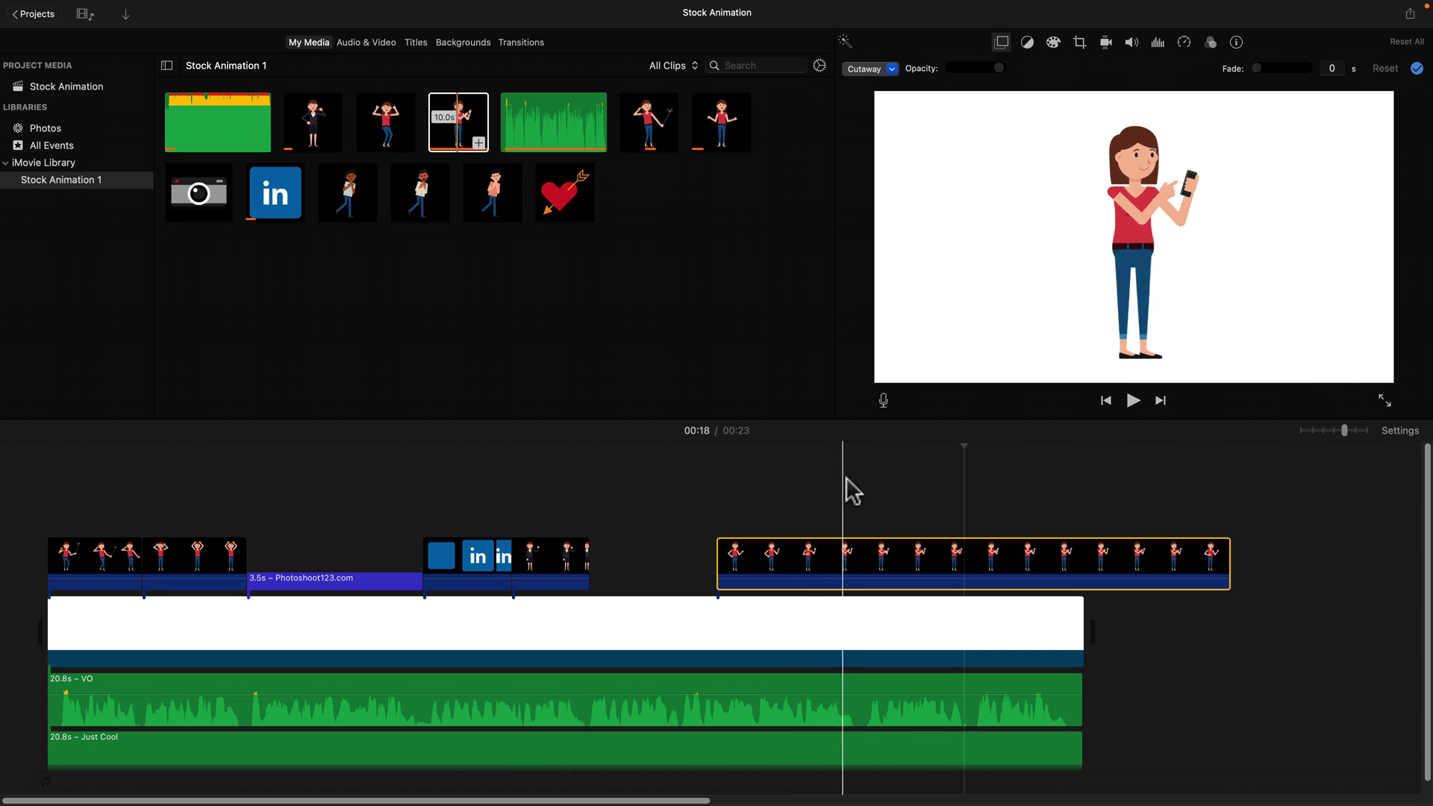
Trim the phone clip's start to 8.8 seconds and its length to 1.8 seconds, then play it back.
left_click(778, 496)
left_click_drag(719, 561, 739, 562)
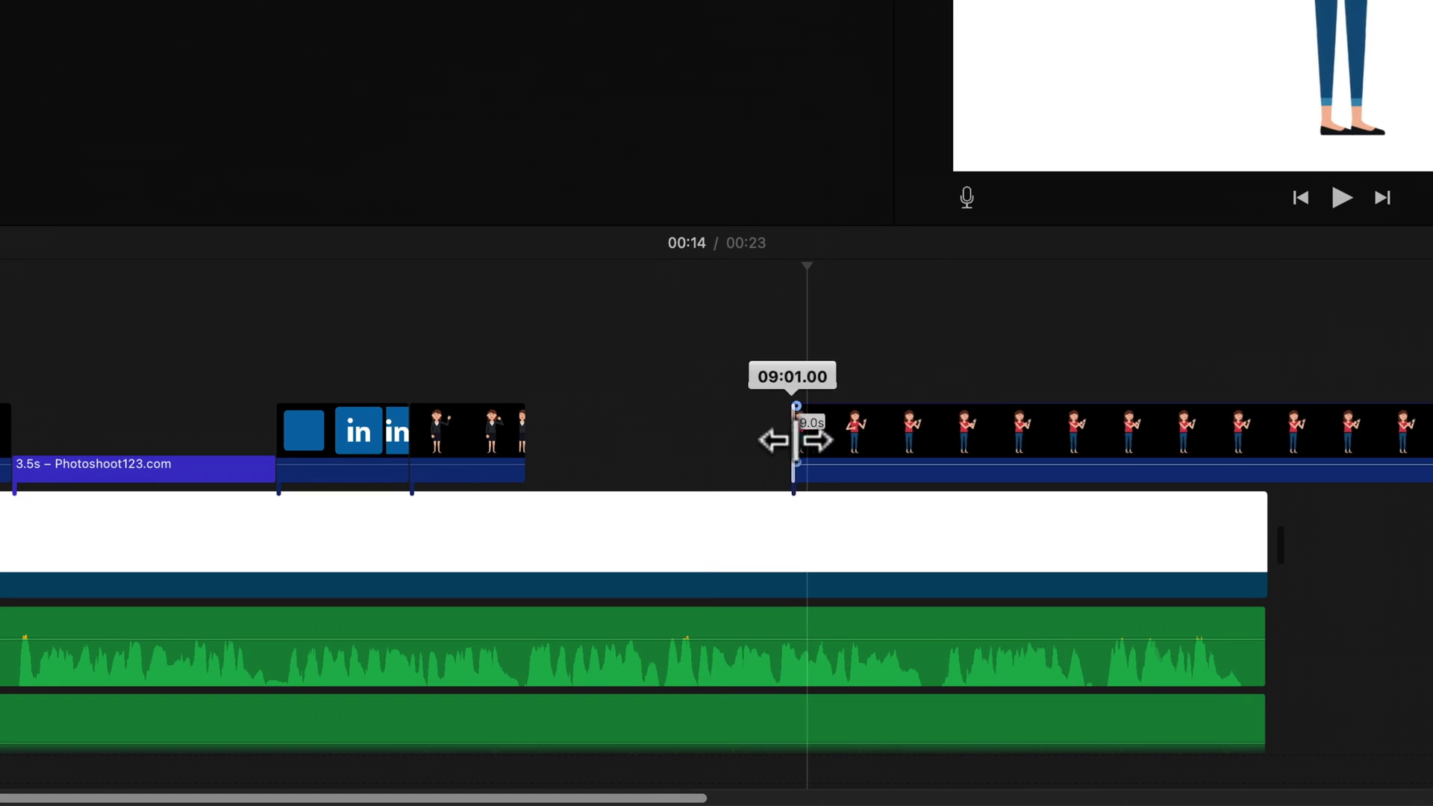
left_click_drag(797, 440, 630, 427)
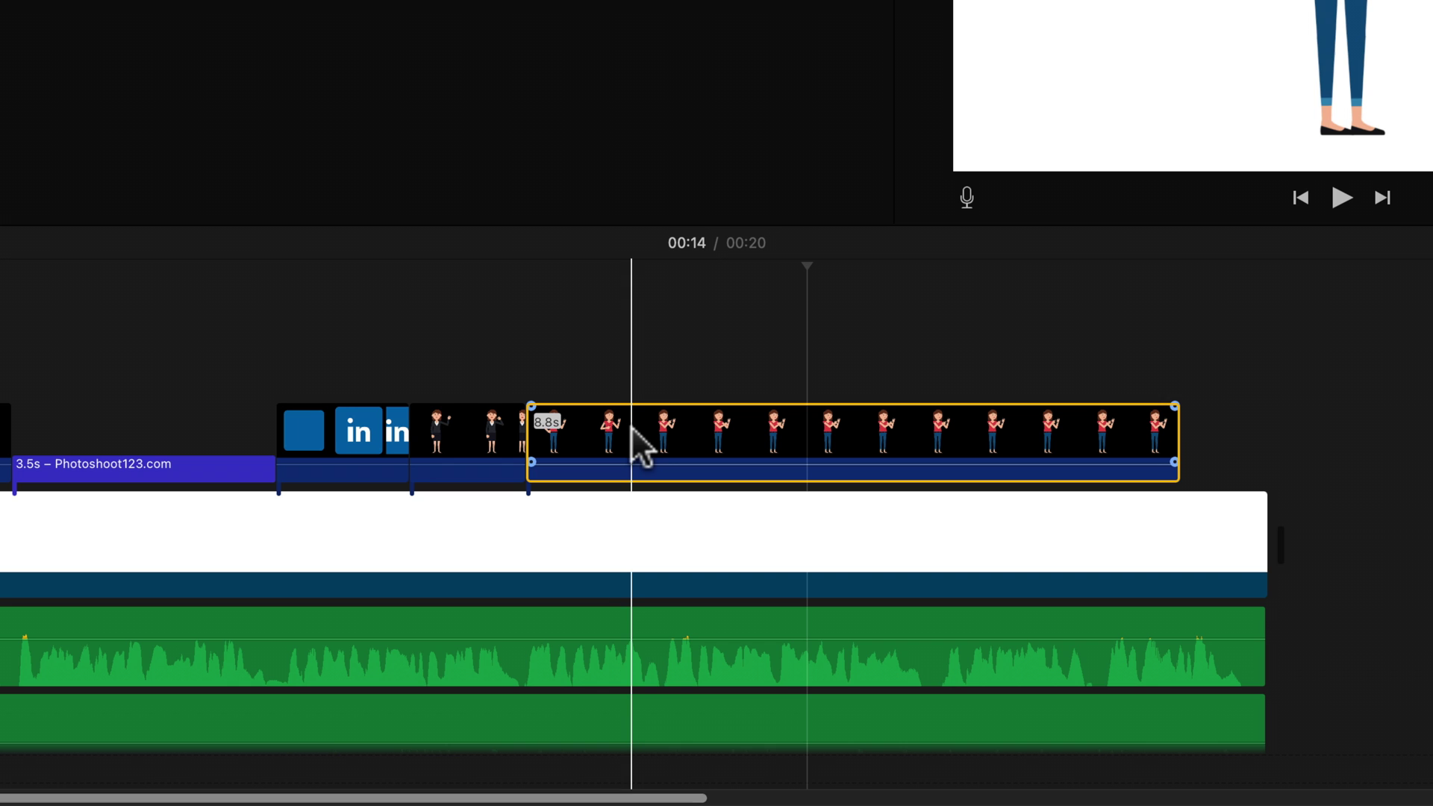
left_click(661, 366)
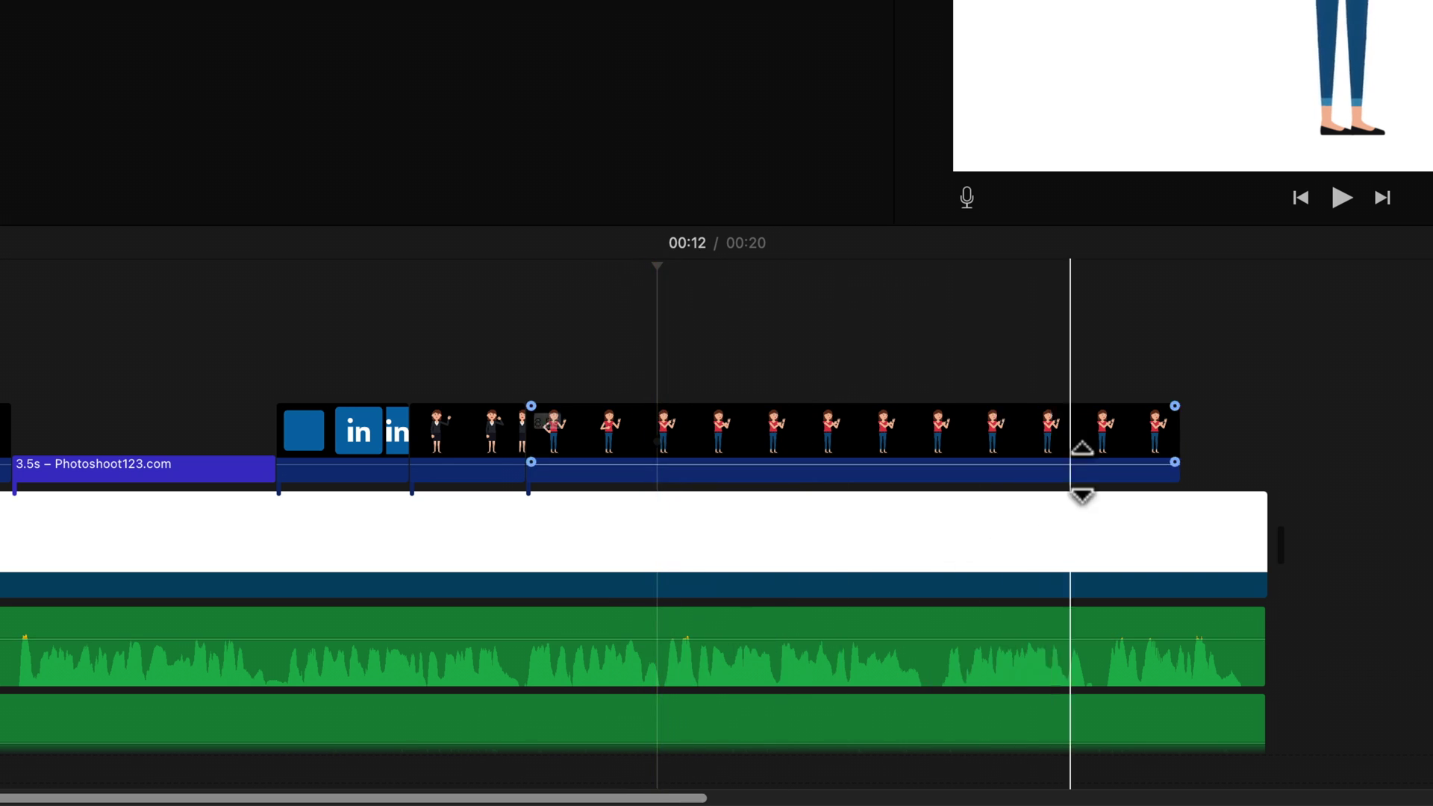
left_click_drag(1175, 440, 657, 443)
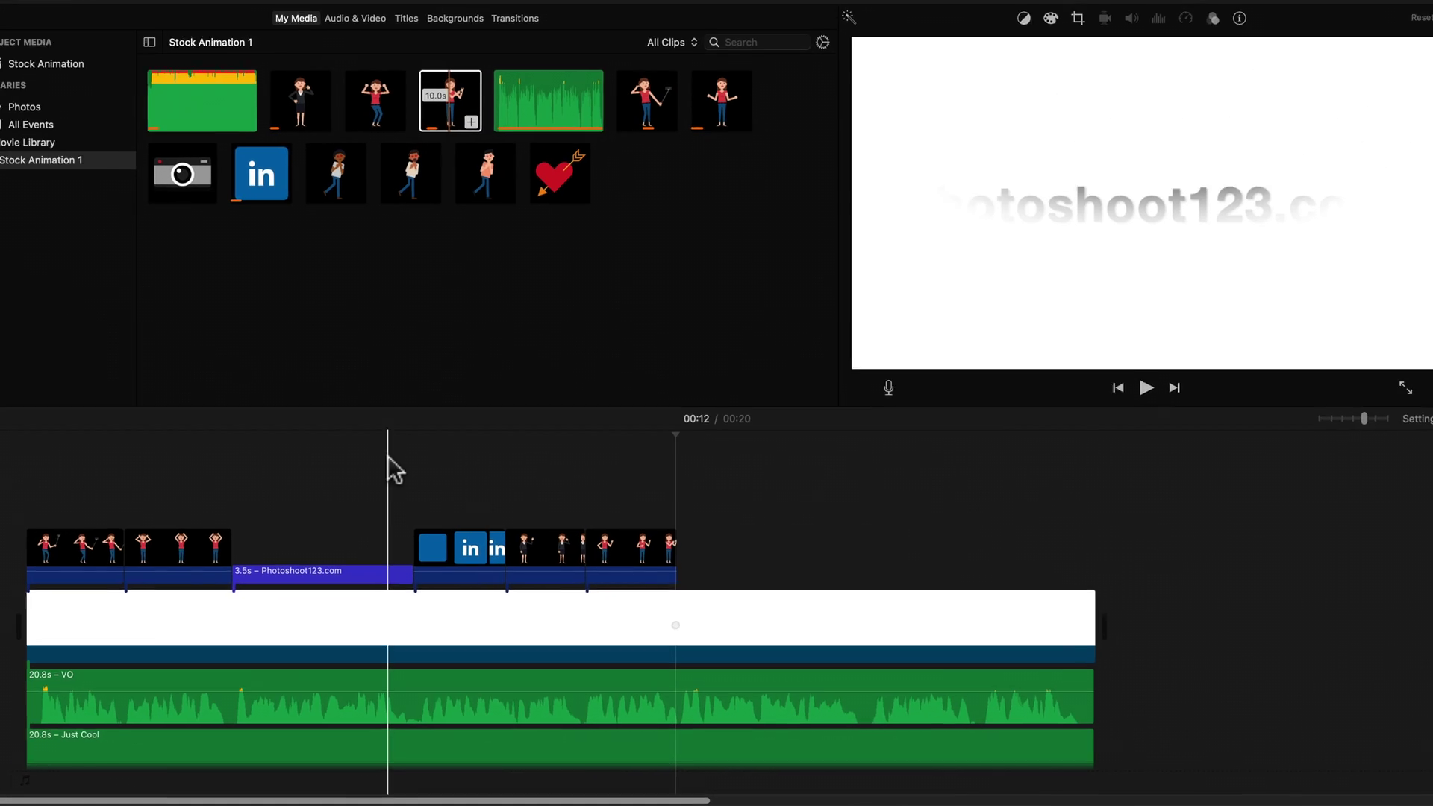
key("space")
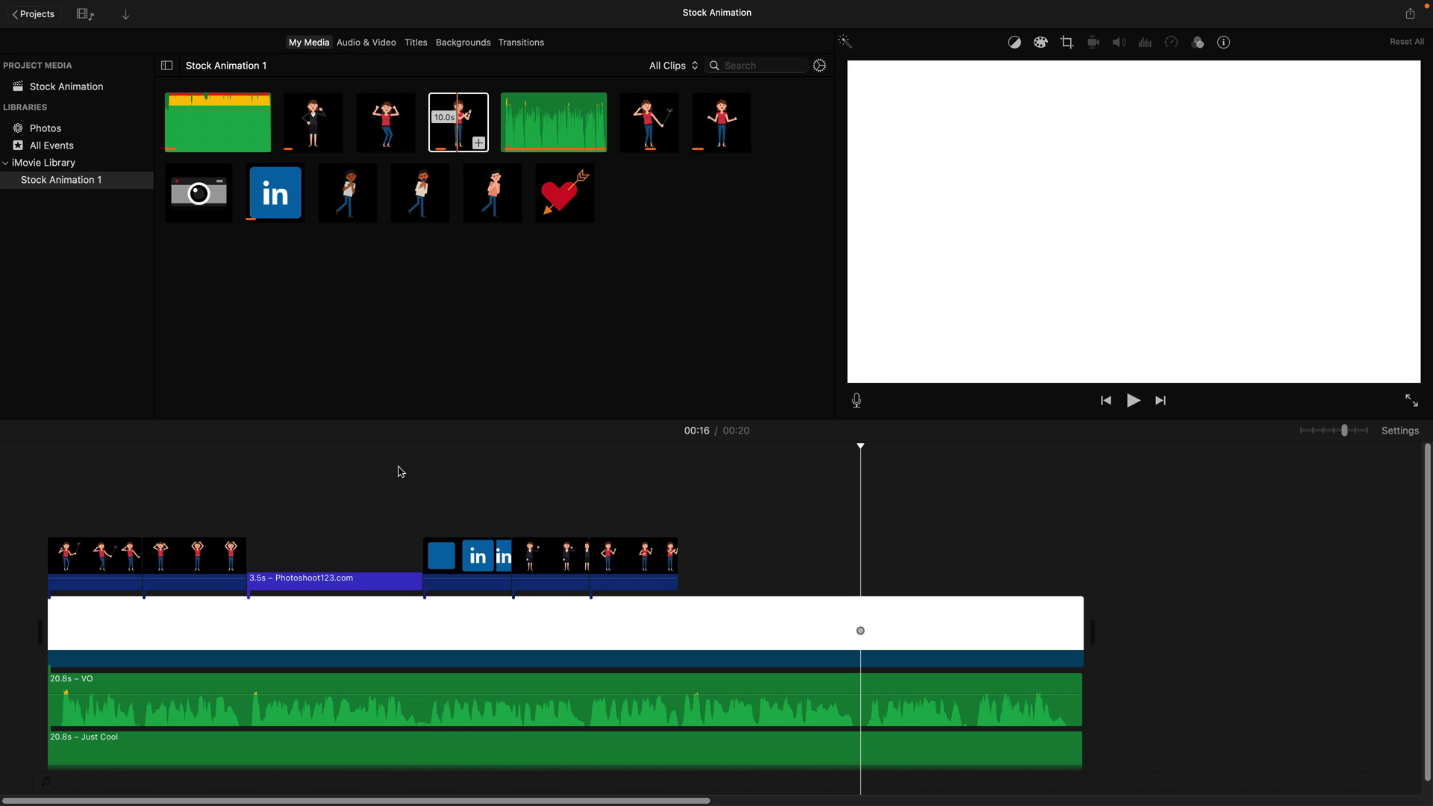
Add the pink-shirt heart-eyes clip, trim its start and slide it to follow the phone clip.
left_click(364, 212)
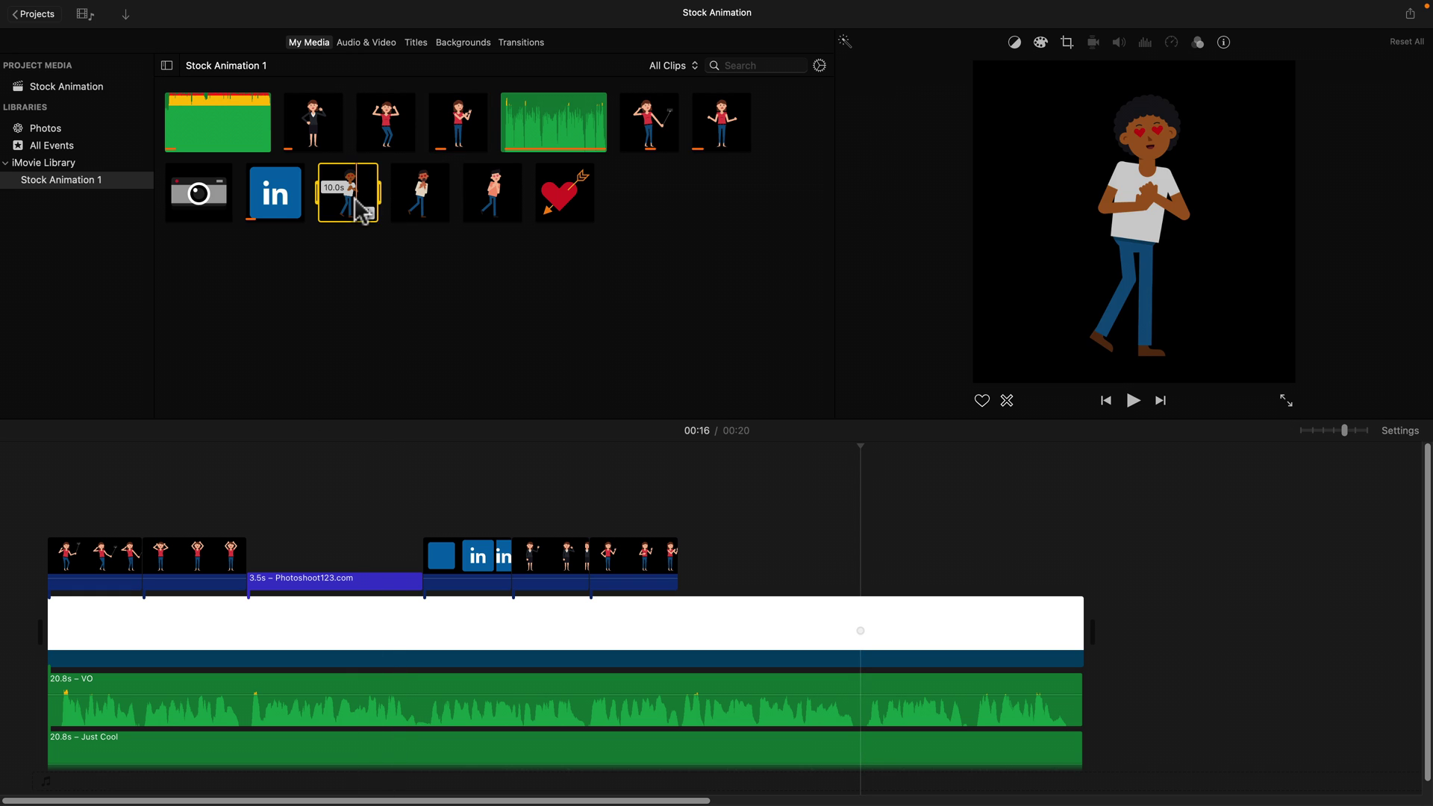
left_click(413, 196)
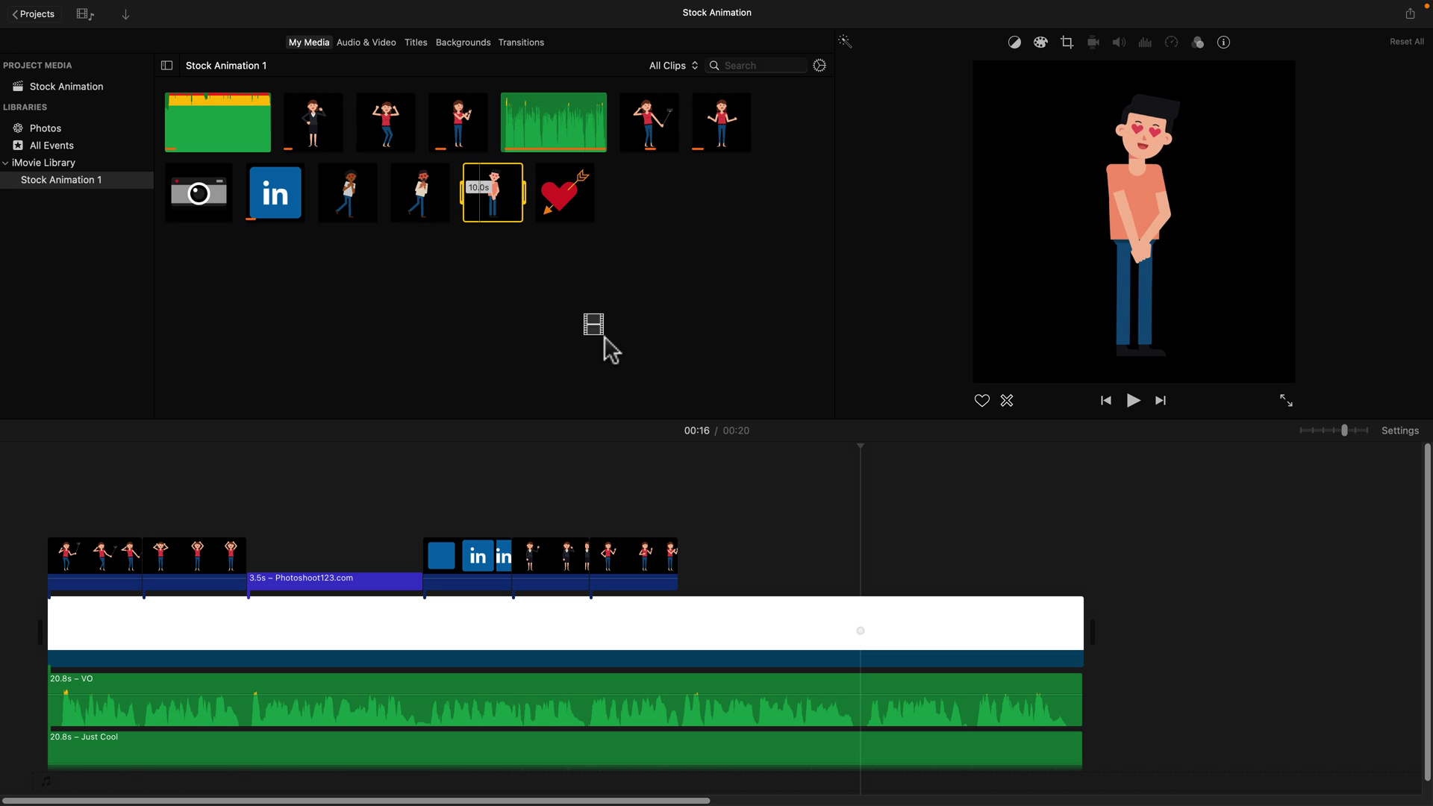
left_click_drag(640, 396, 676, 566)
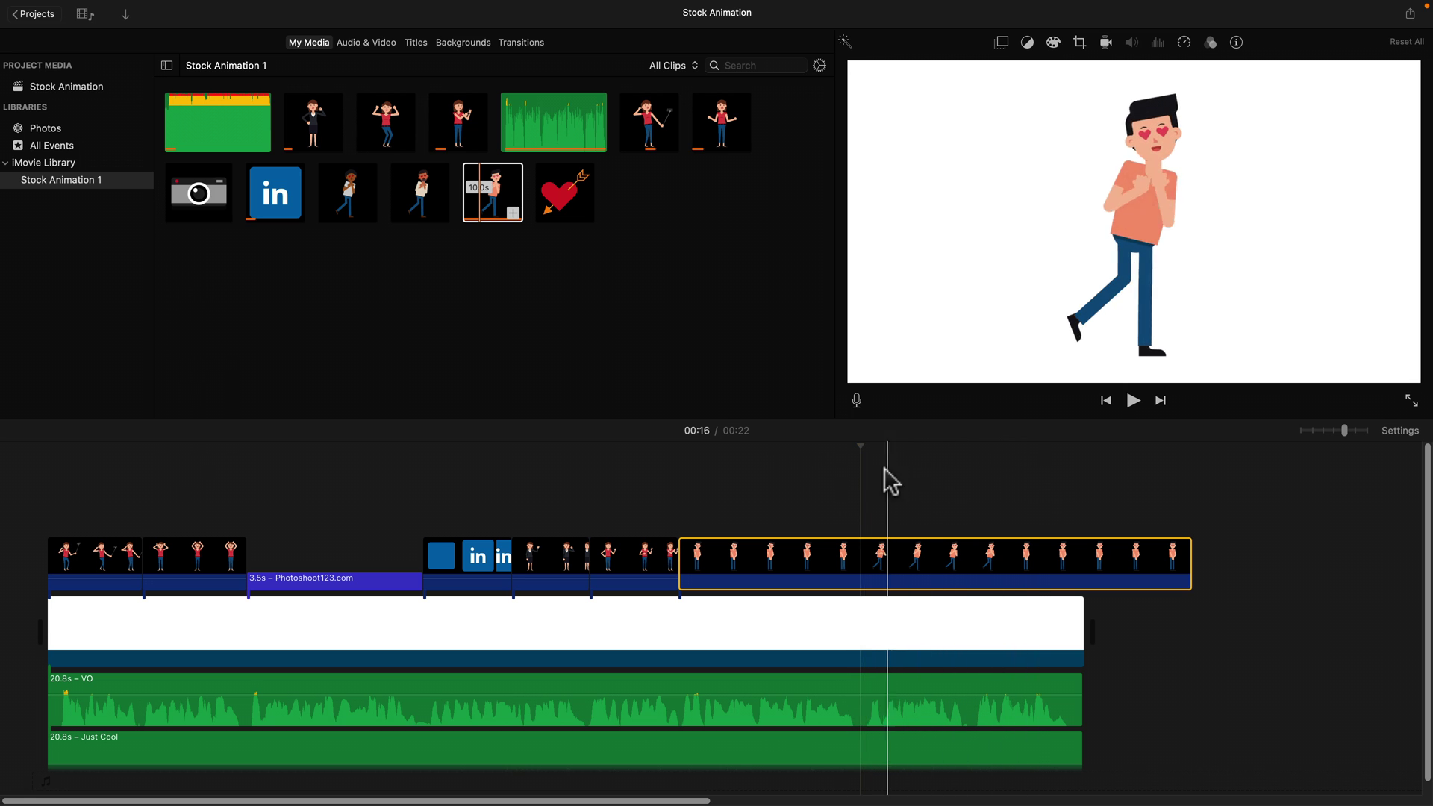
left_click(857, 471)
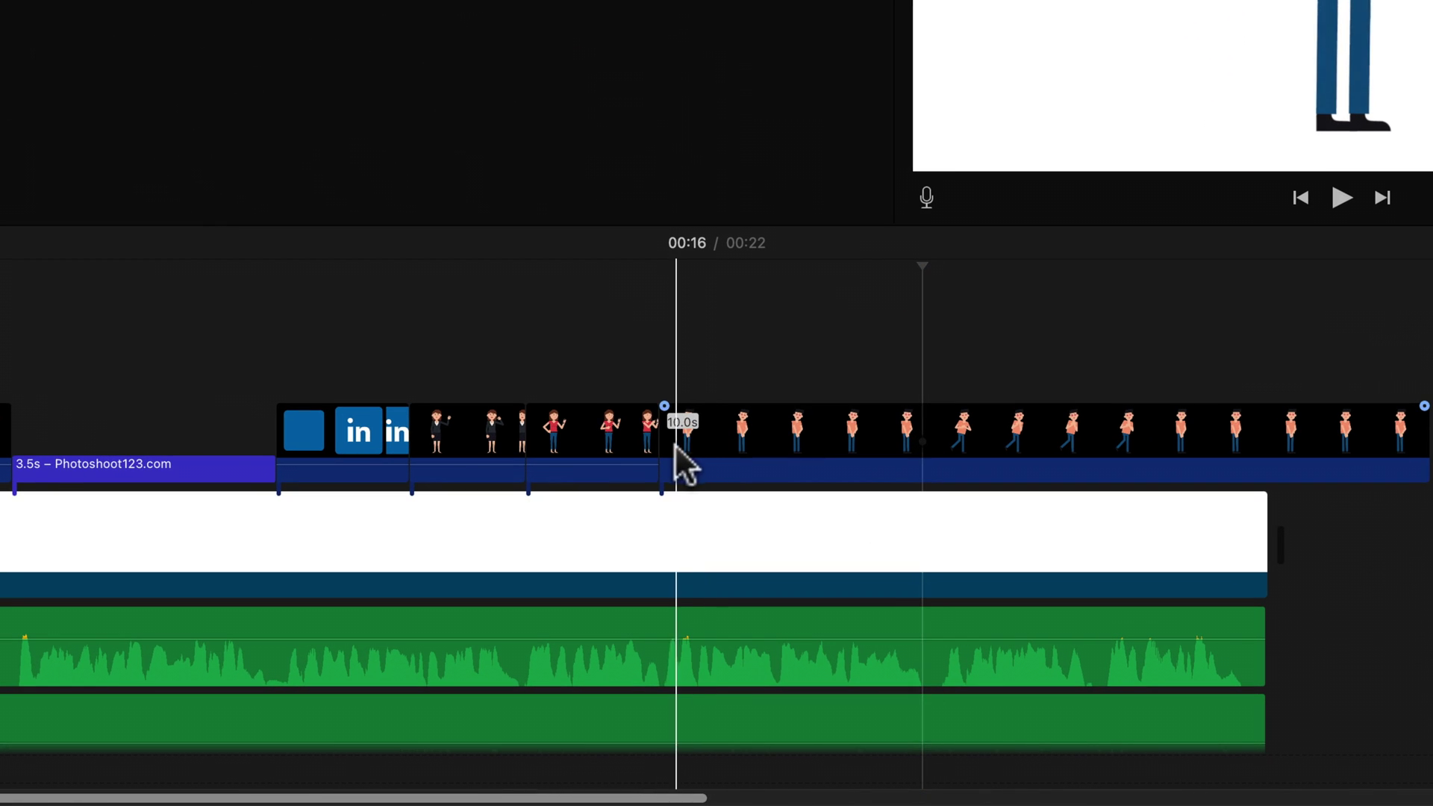
left_click_drag(664, 448, 925, 440)
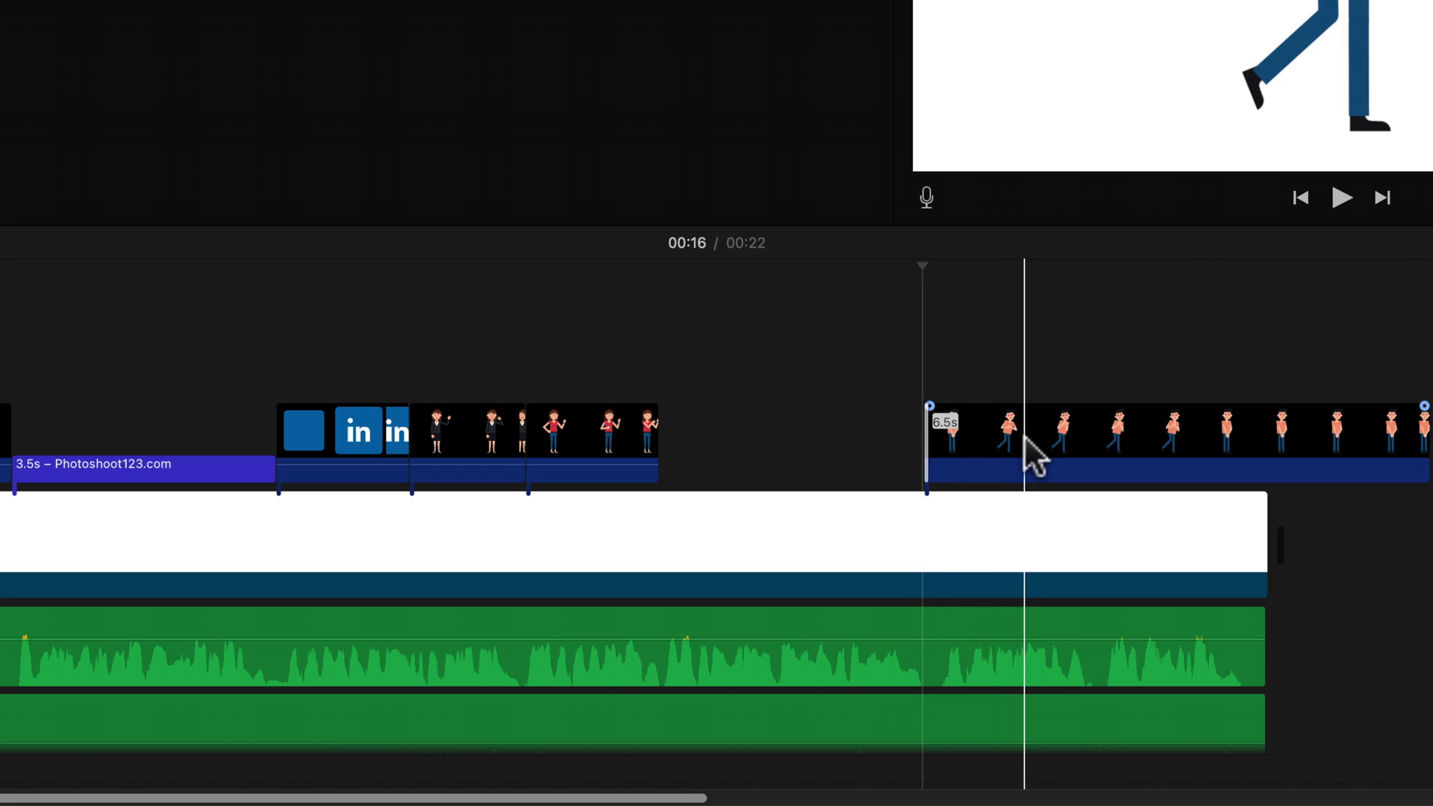
left_click_drag(1030, 454, 763, 431)
Shorten the pink-shirt cutaway's end to around 16 seconds and play it back.
left_click(659, 307)
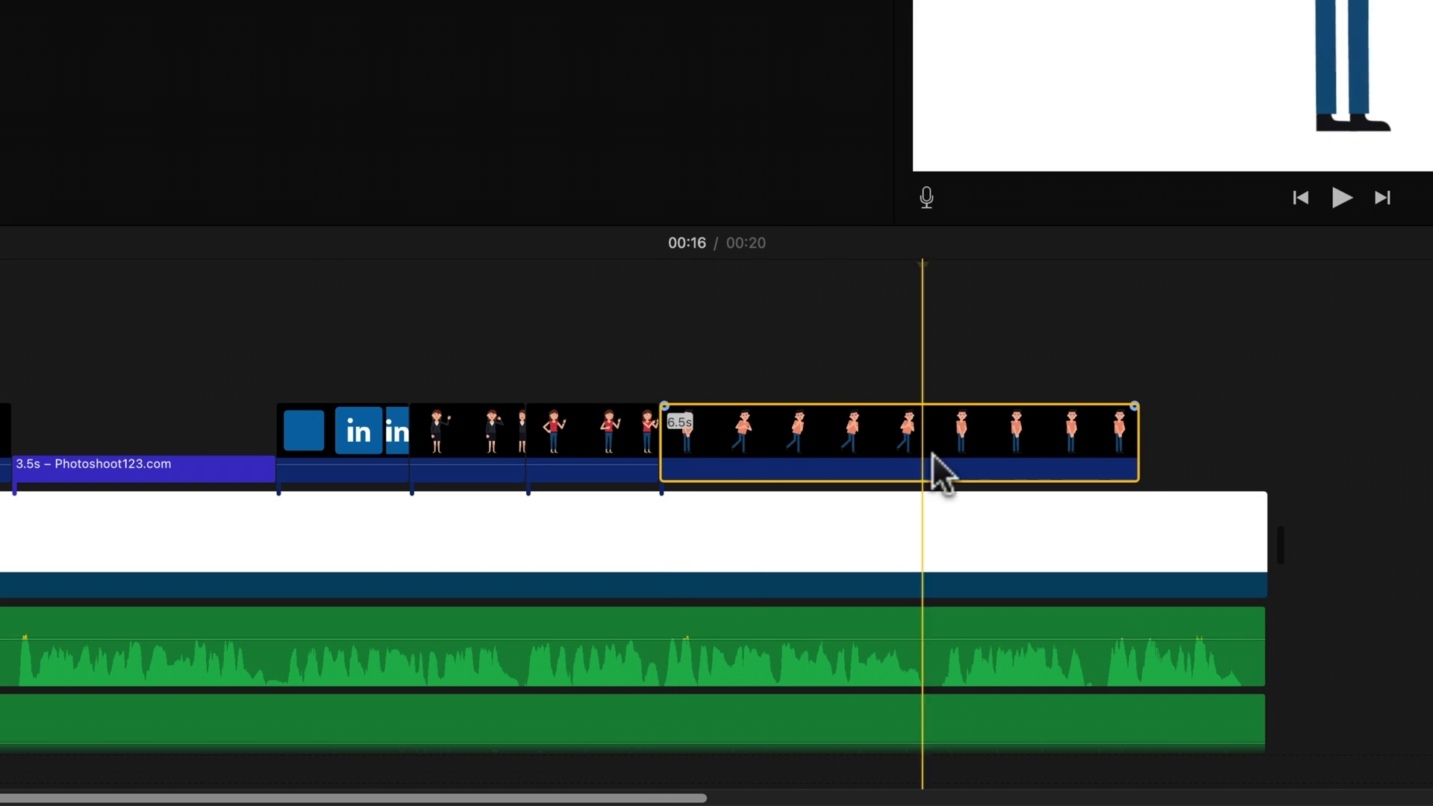
left_click(935, 674)
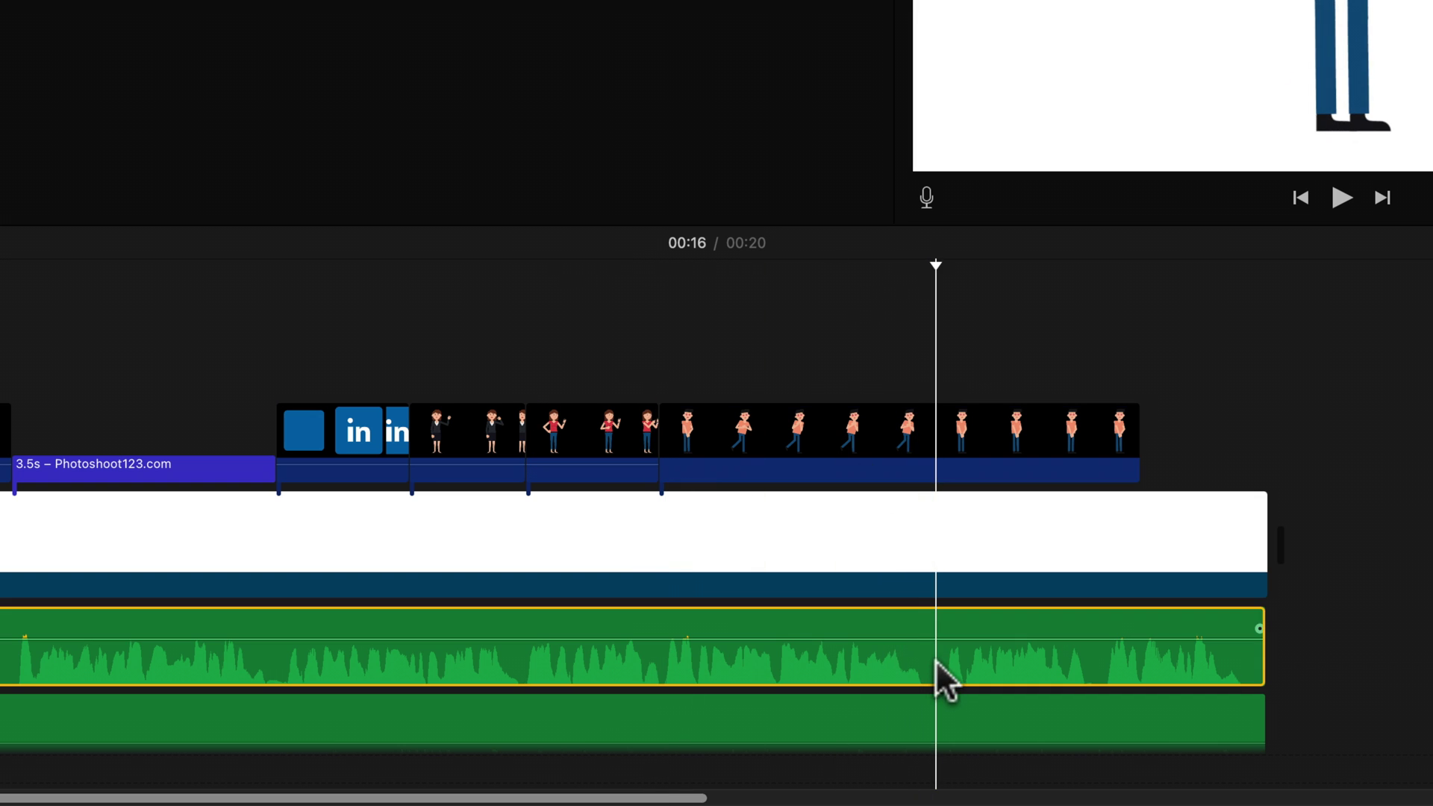
left_click(924, 374)
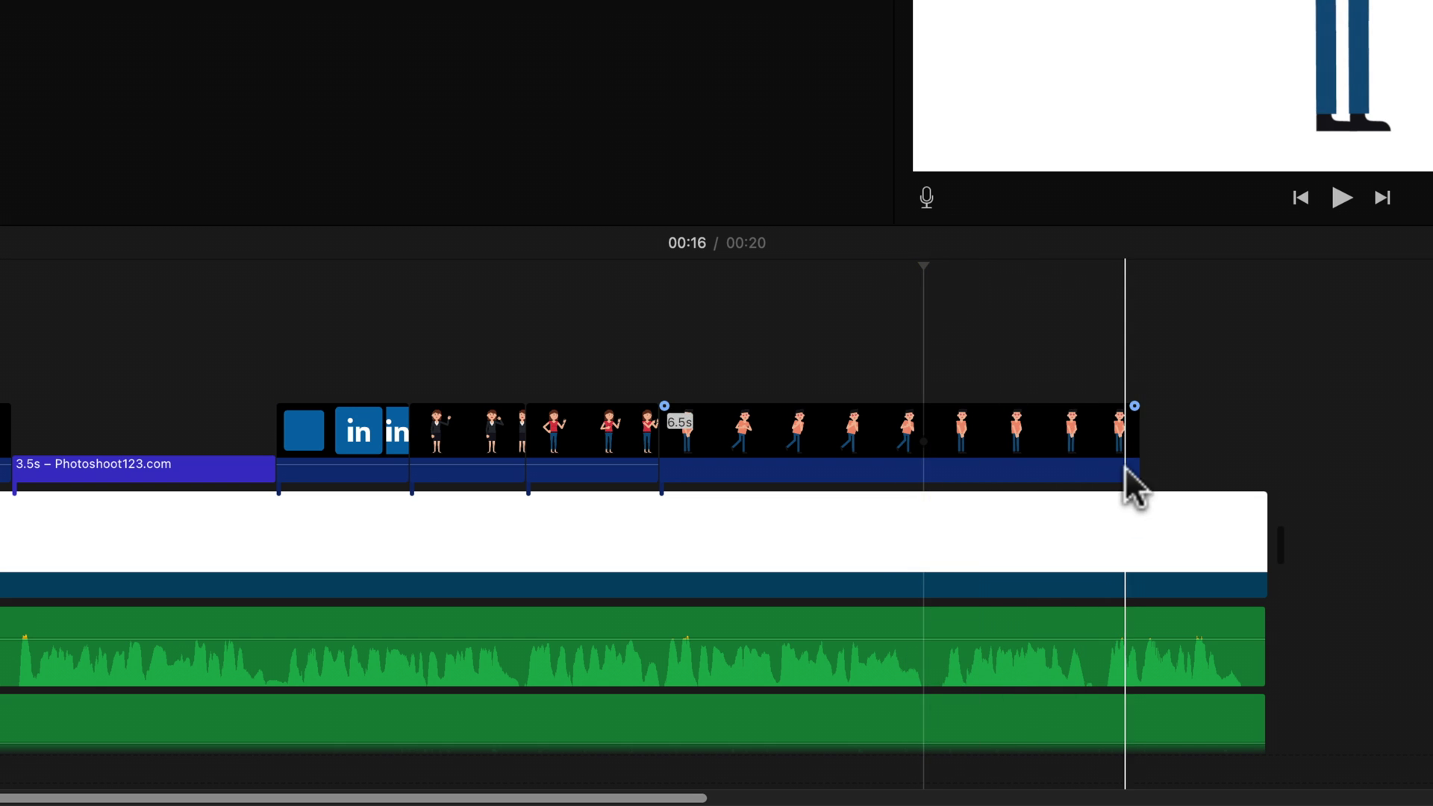
left_click_drag(1134, 454, 928, 455)
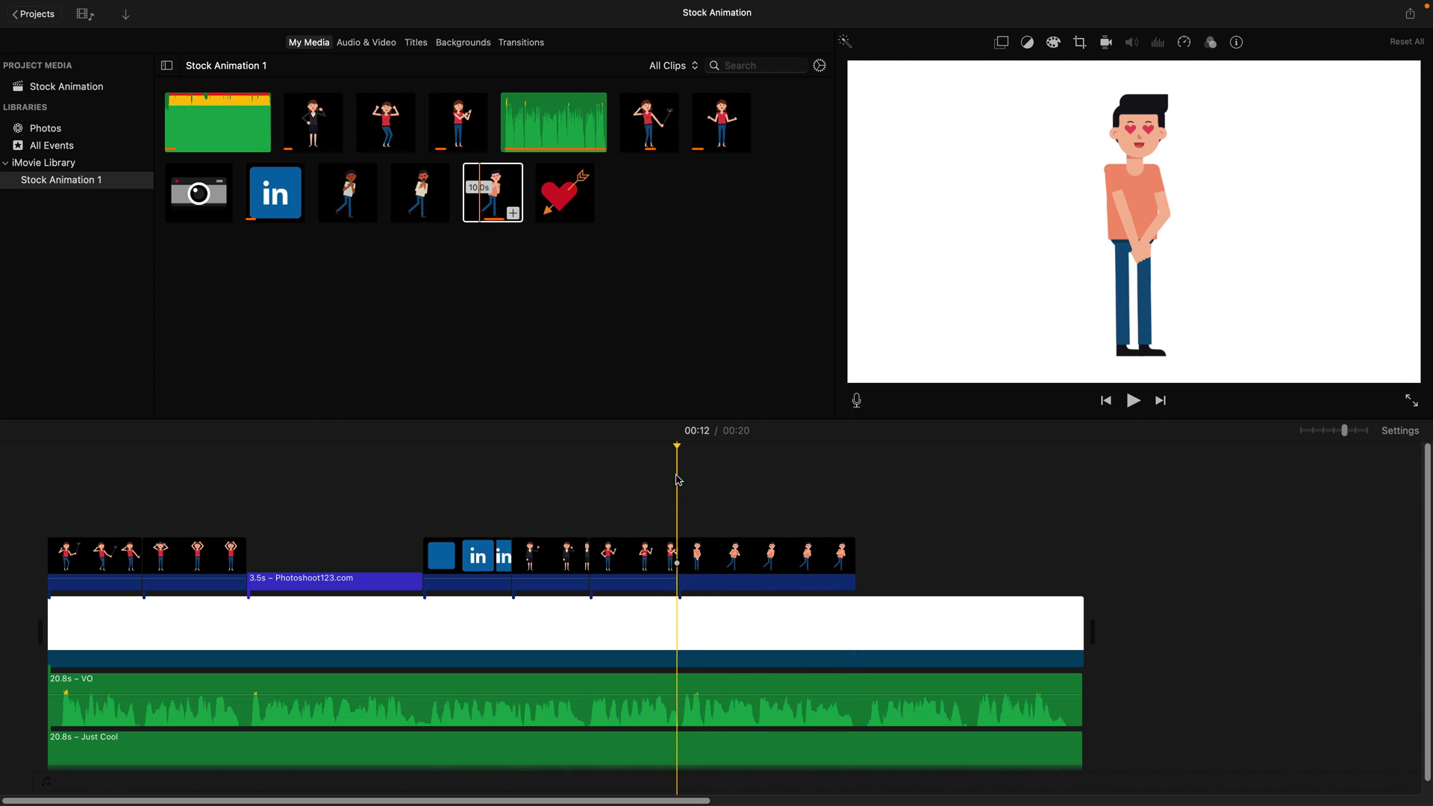
key("space")
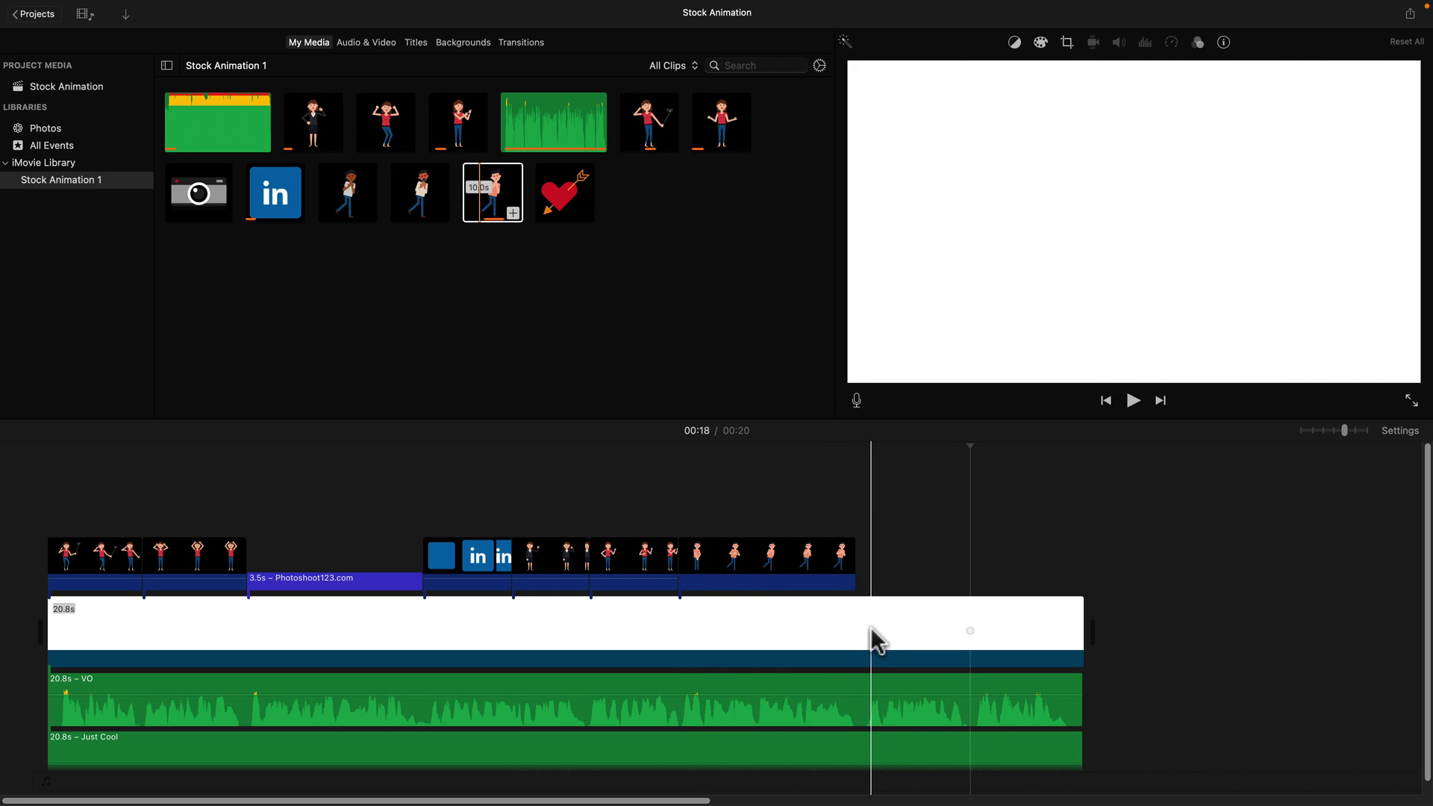
Add the cheering woman clip after the heart-eyed man and trim it to end at 00:20.
left_click(379, 132)
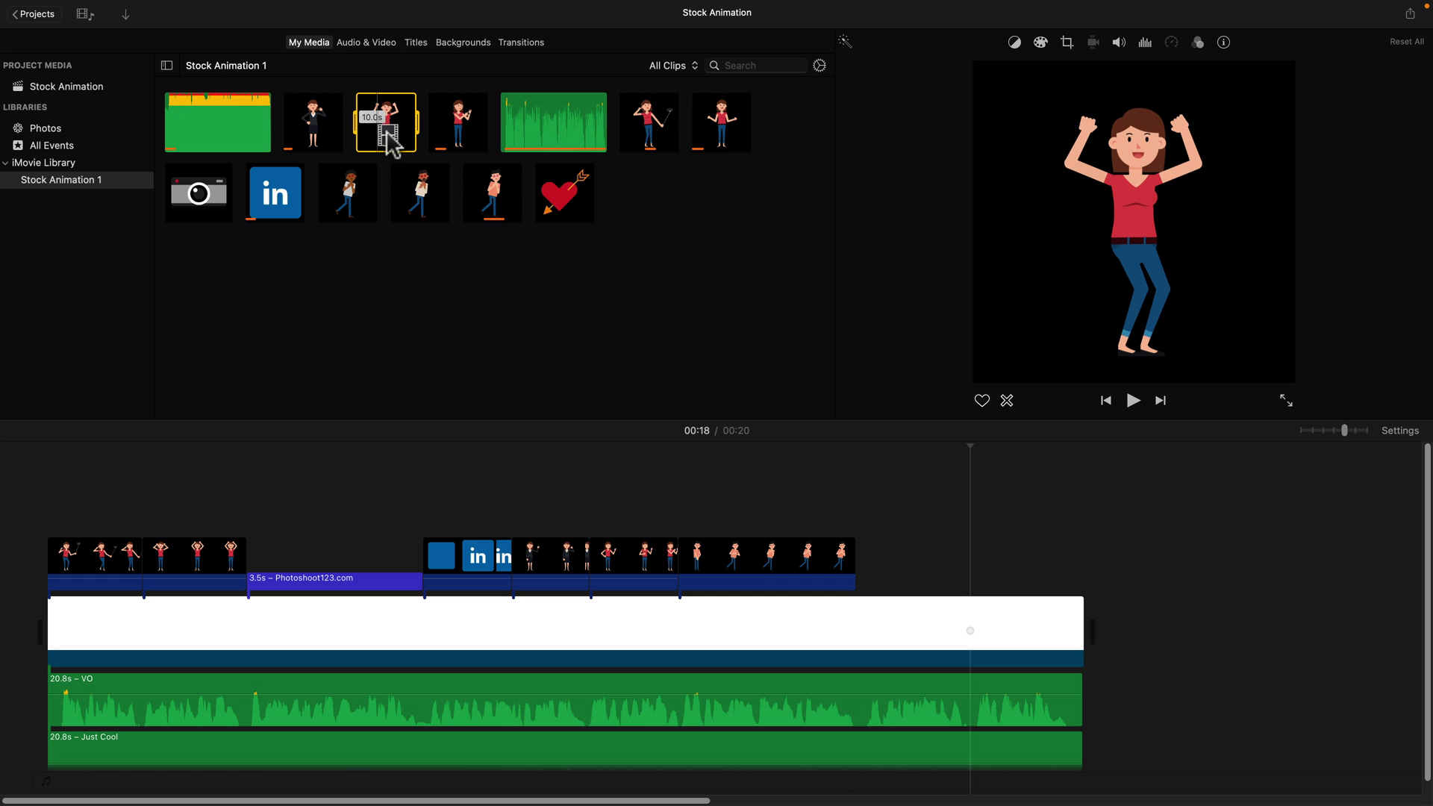
left_click_drag(534, 282, 858, 567)
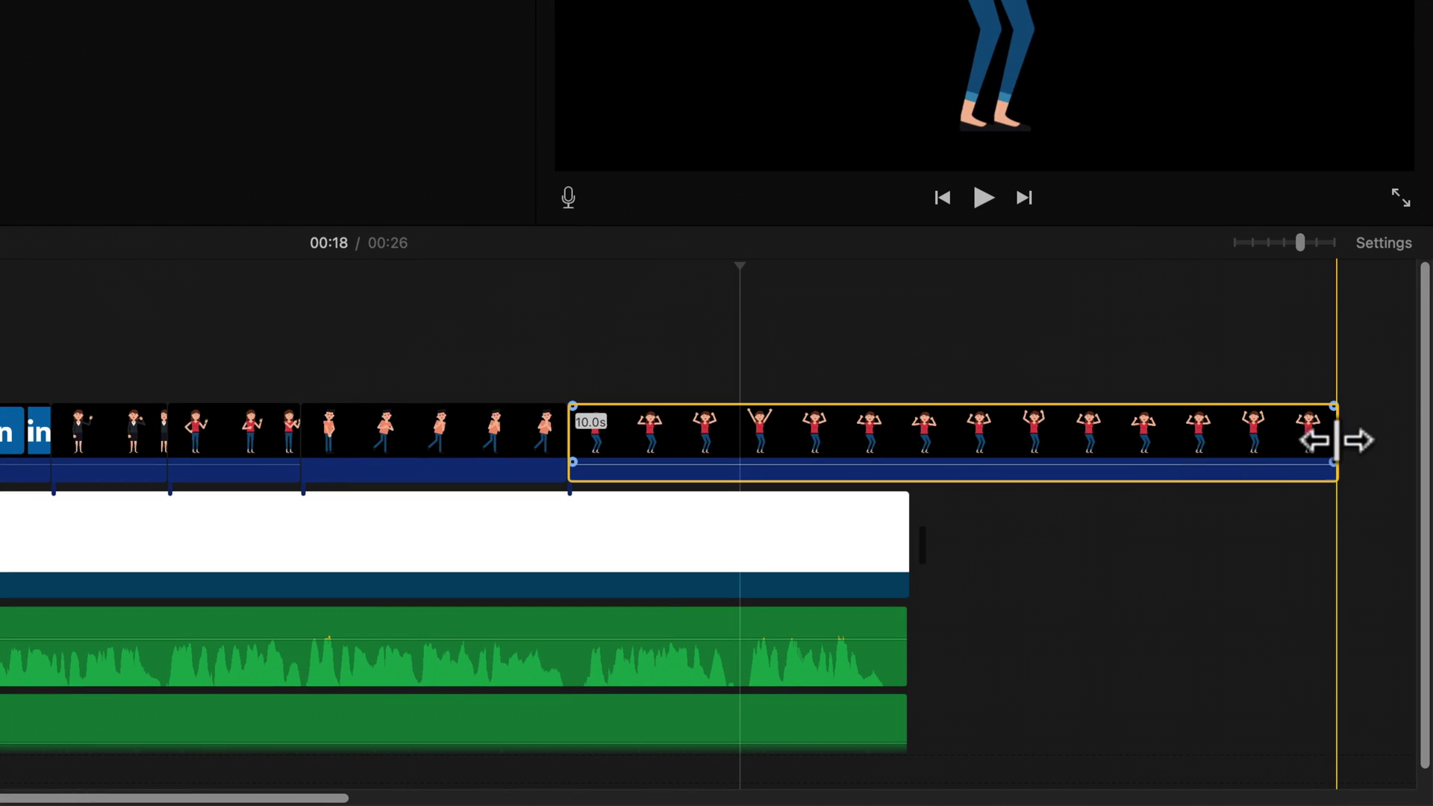
left_click_drag(1336, 441, 740, 444)
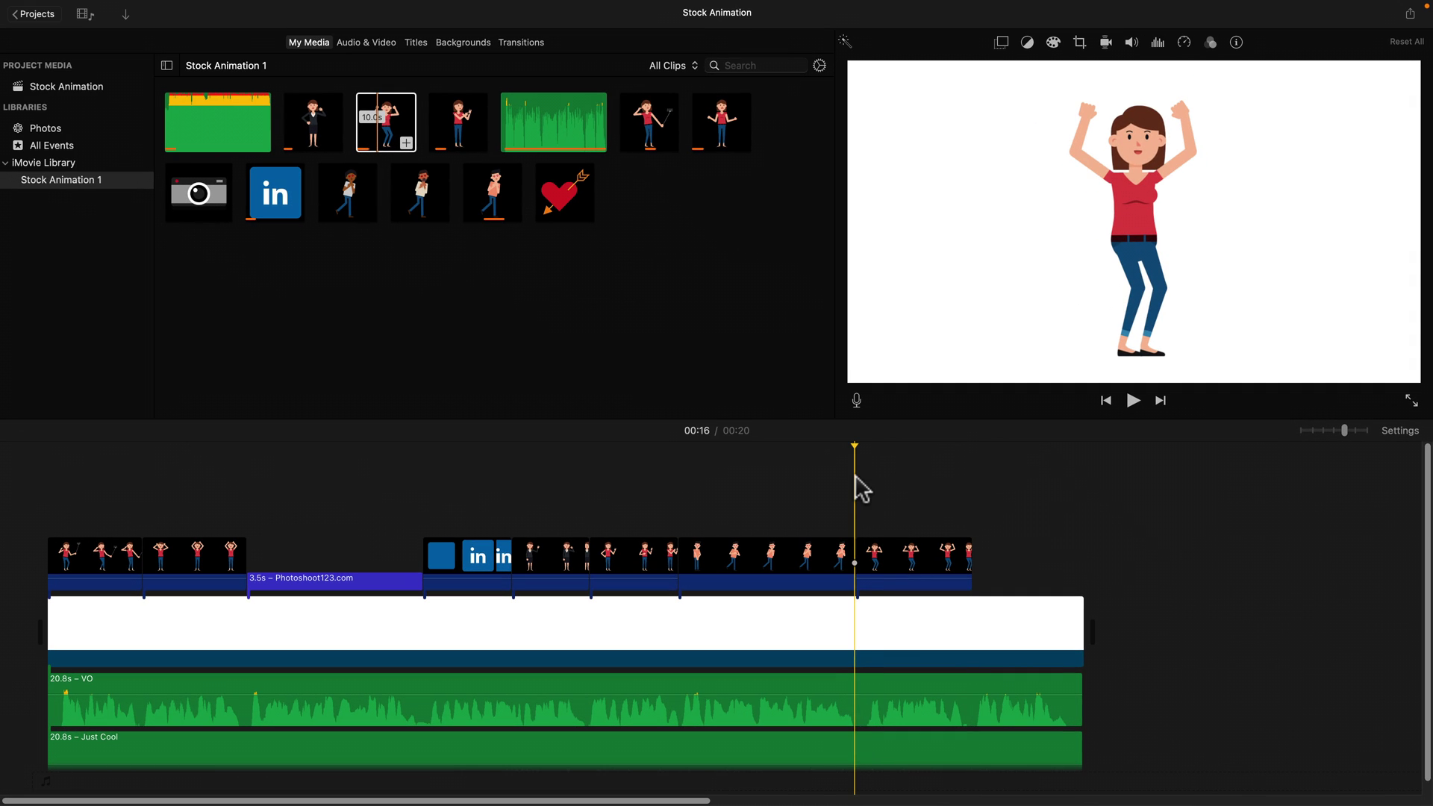
key("space")
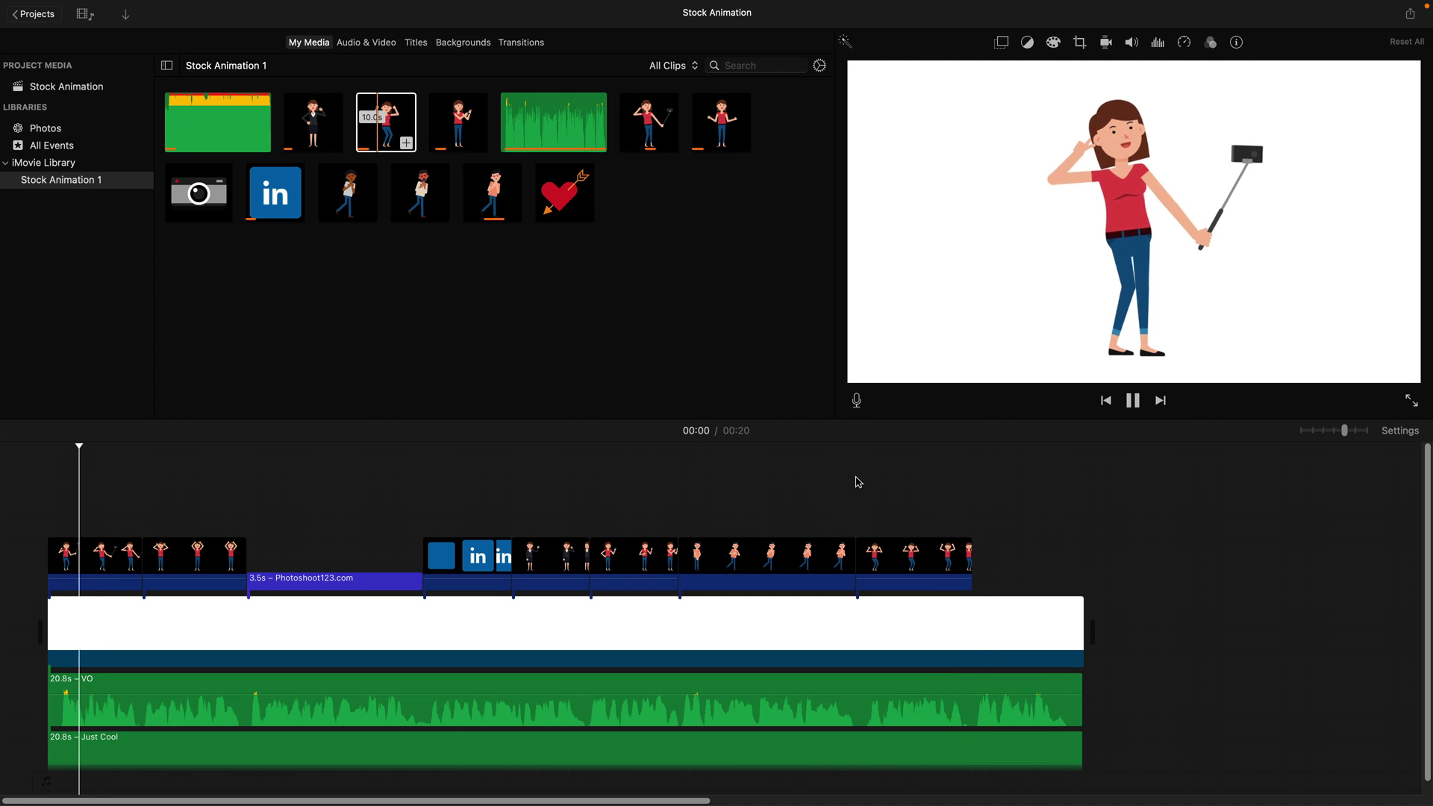
Play the whole video, then copy the Photoshoot123.com title clip.
key("space")
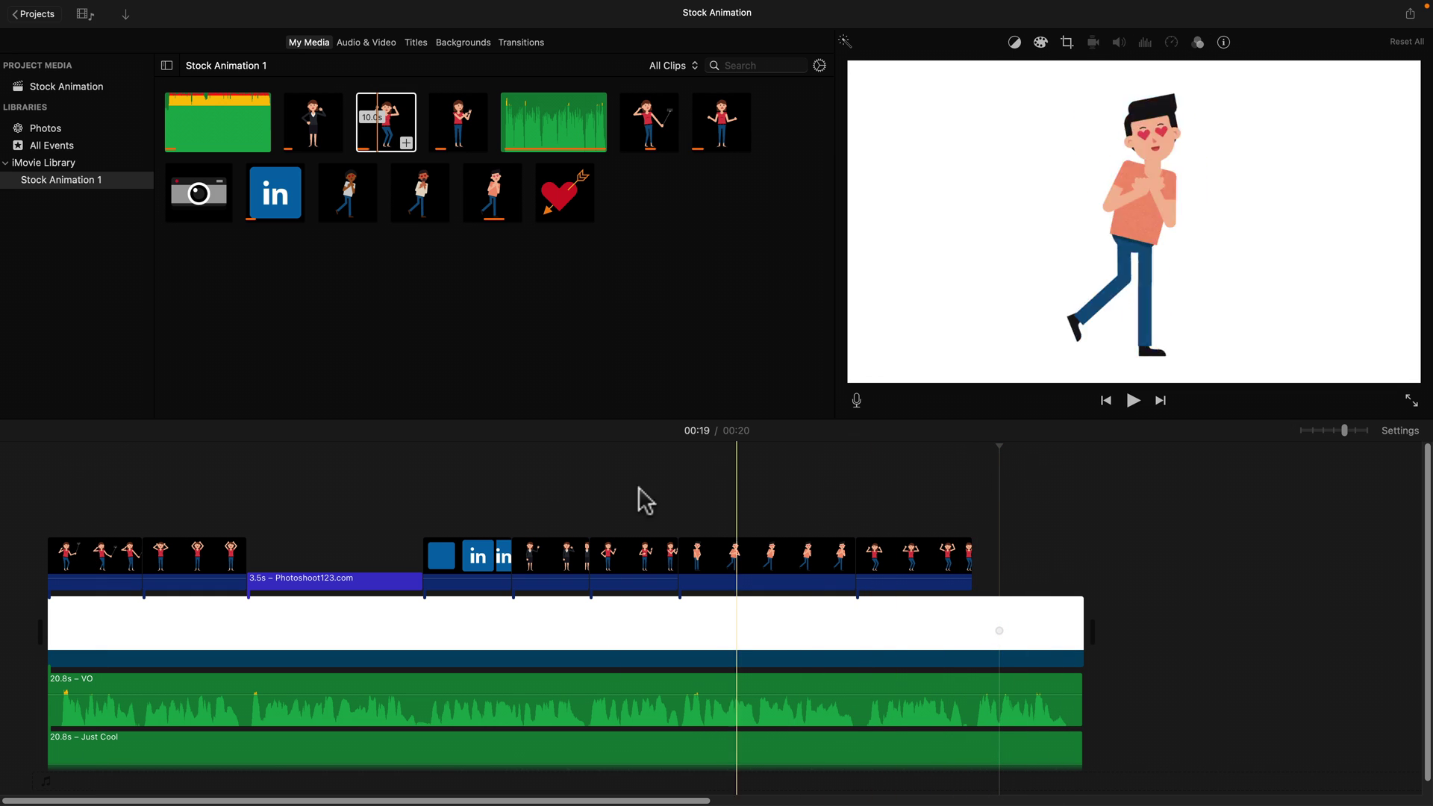
left_click(313, 583)
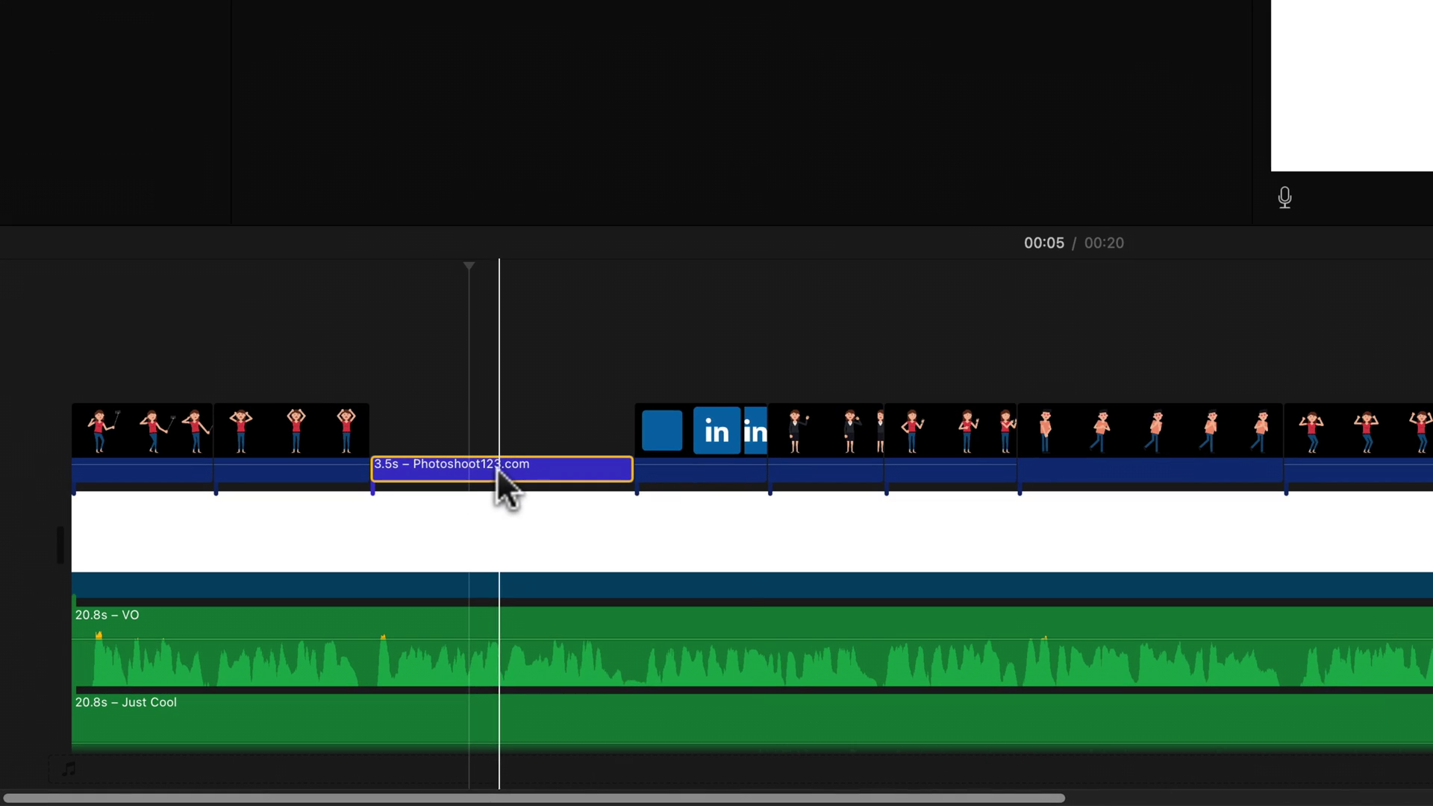
right_click(324, 583)
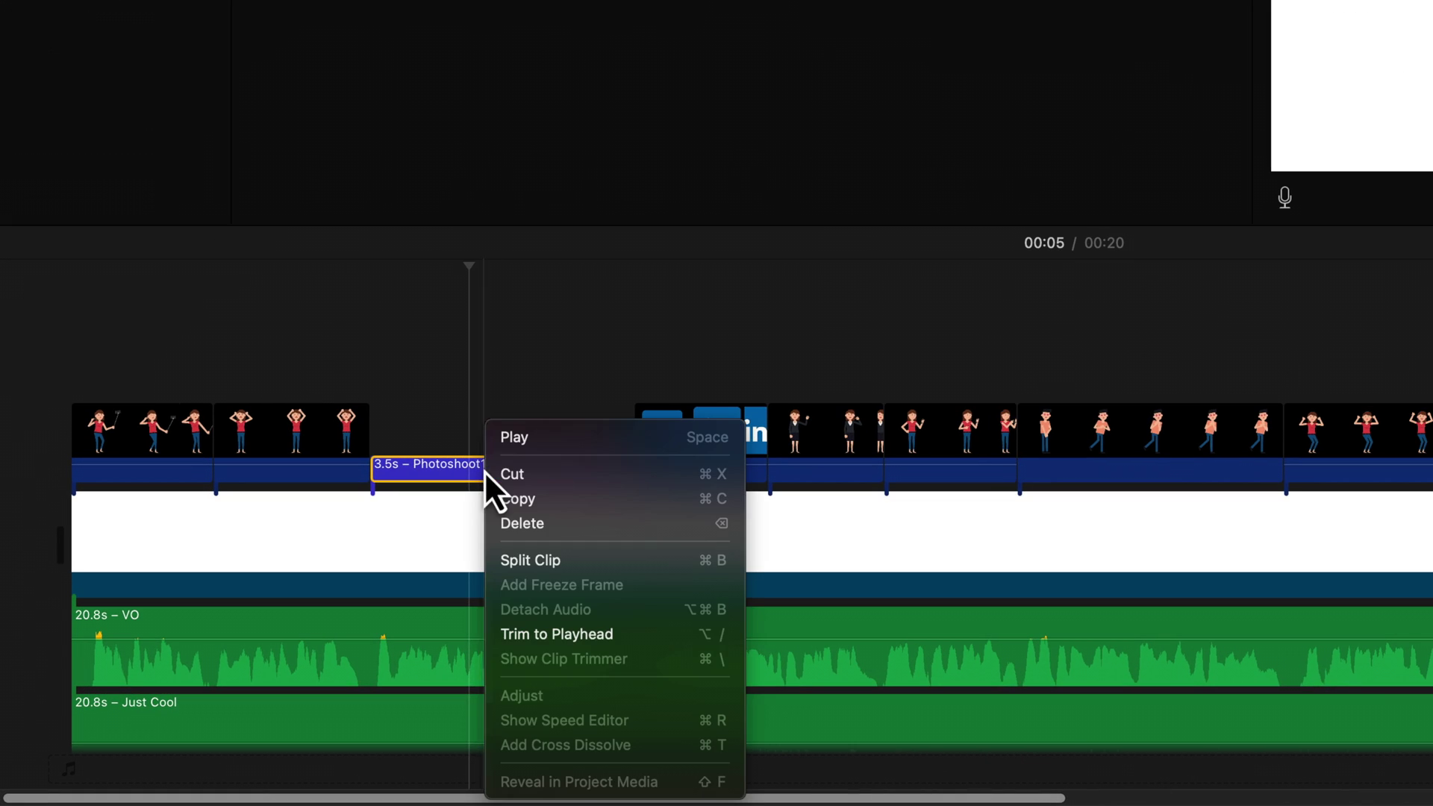
left_click(530, 499)
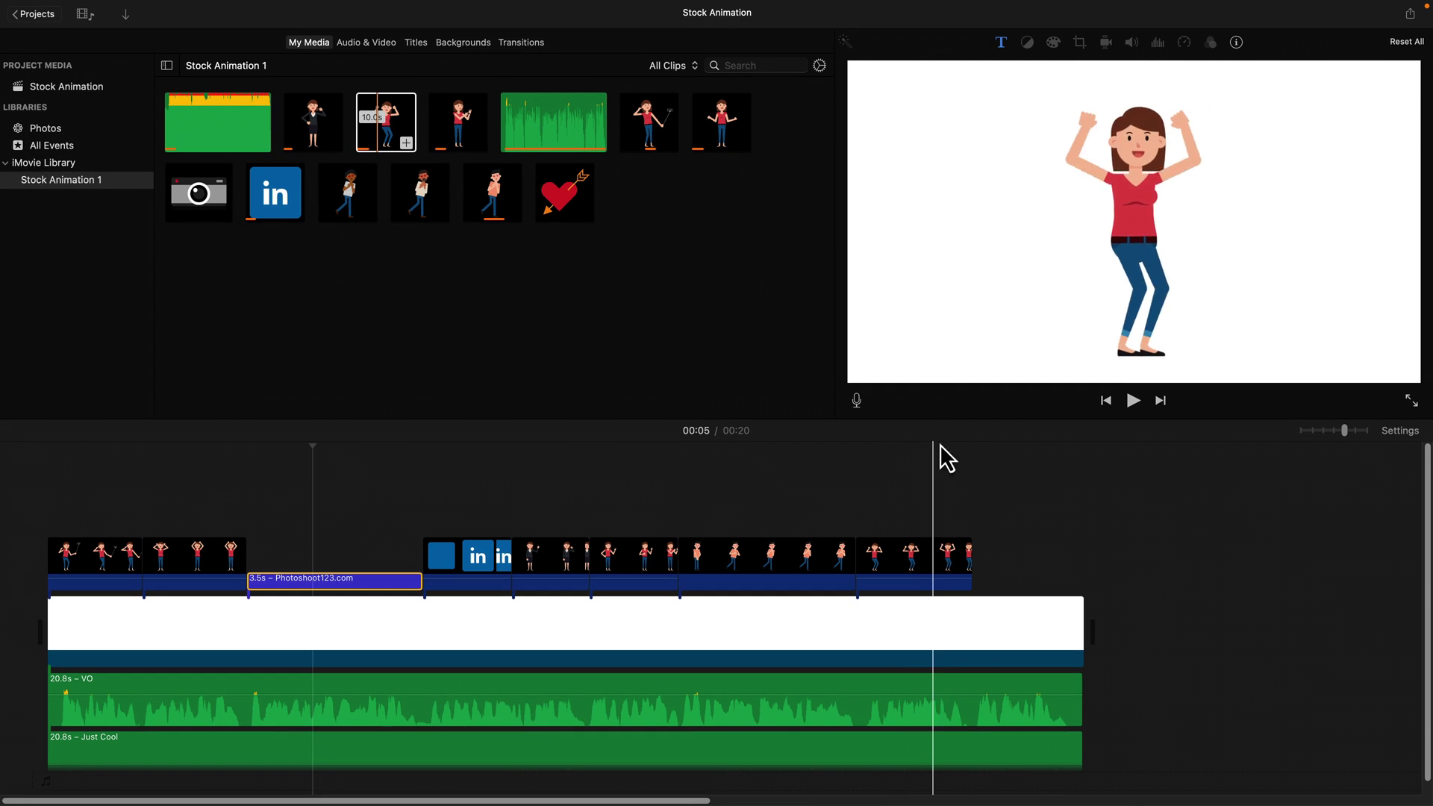
Paste the title copy after the cheering woman cutaway and show it in the viewer.
left_click(990, 447)
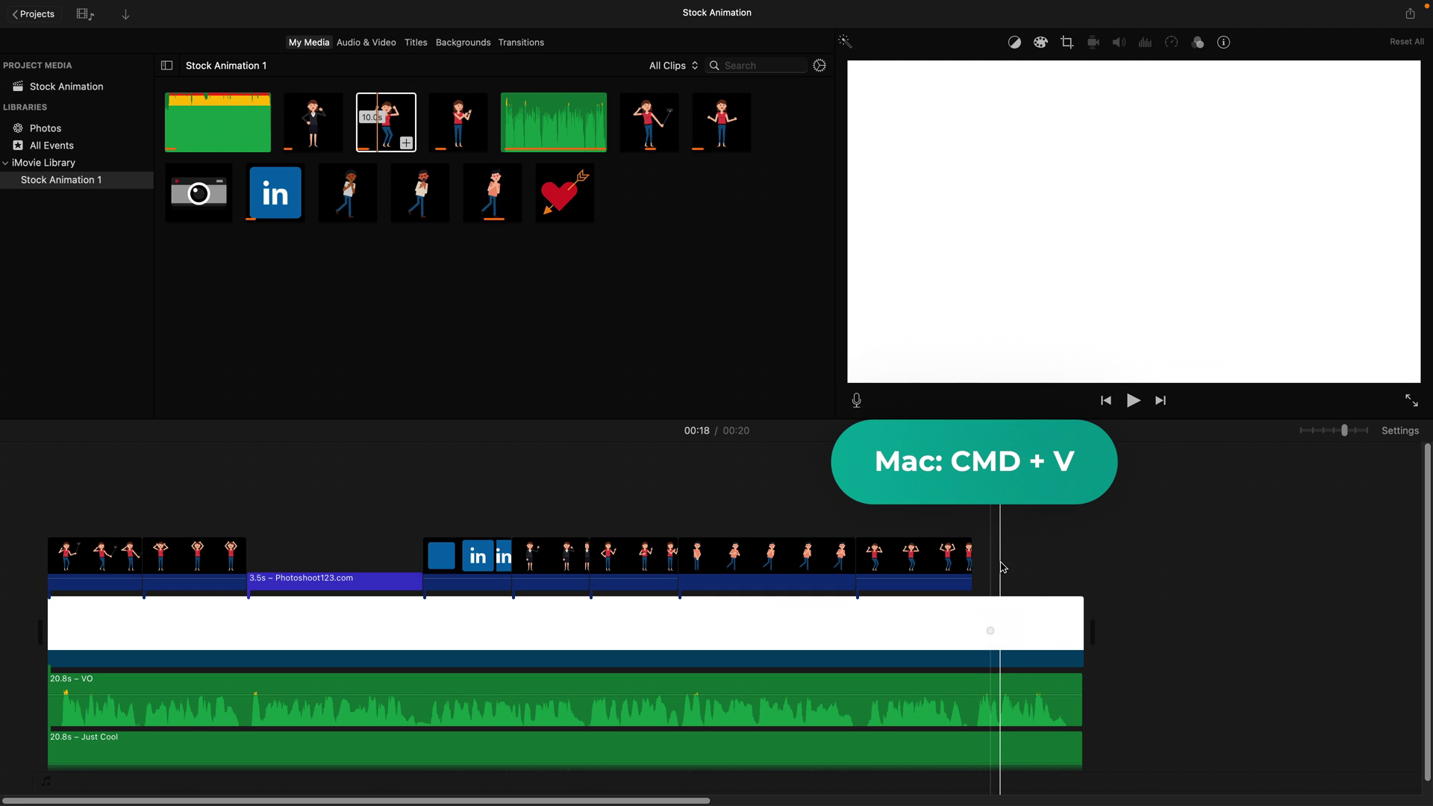
key("super+v")
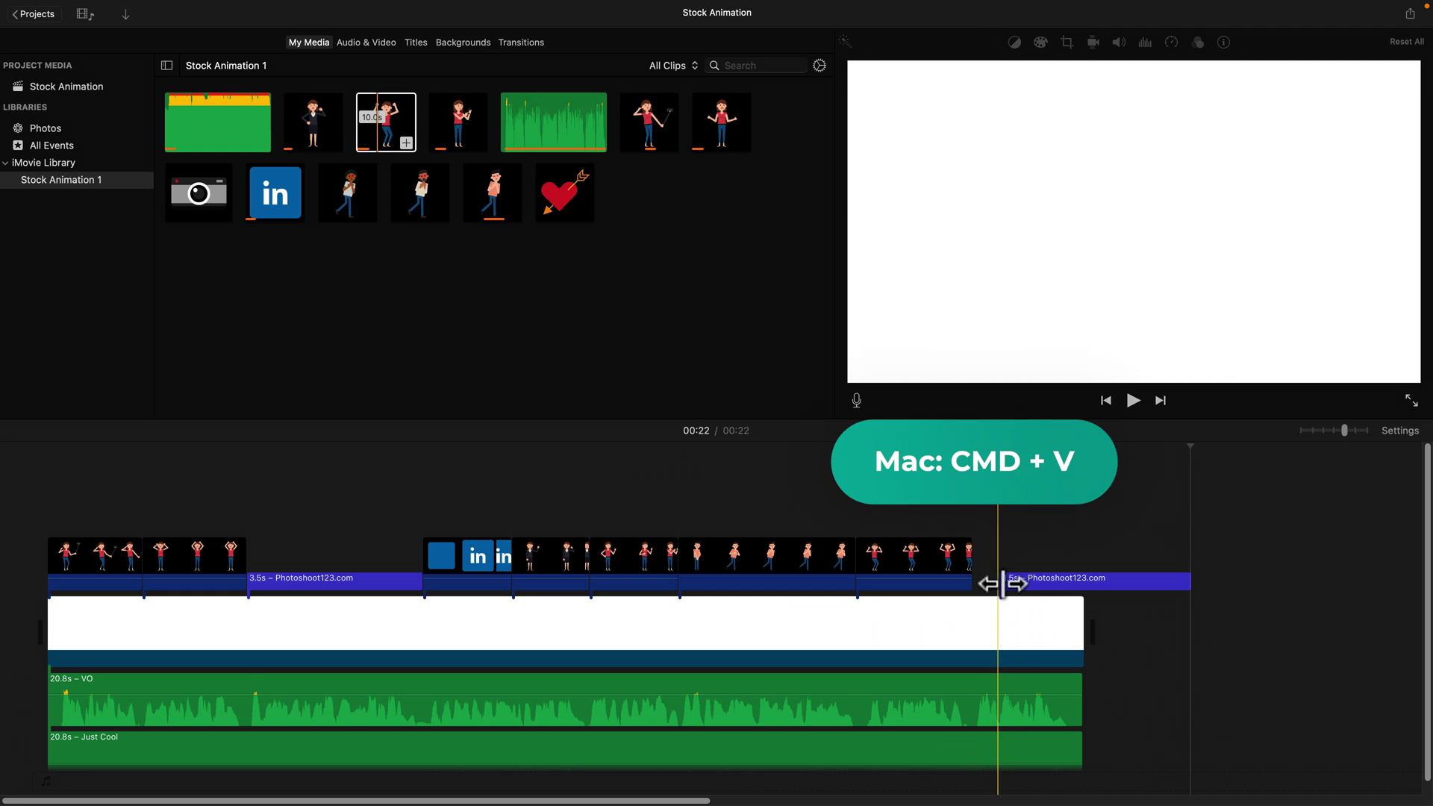
left_click(347, 582)
left_click(1056, 580)
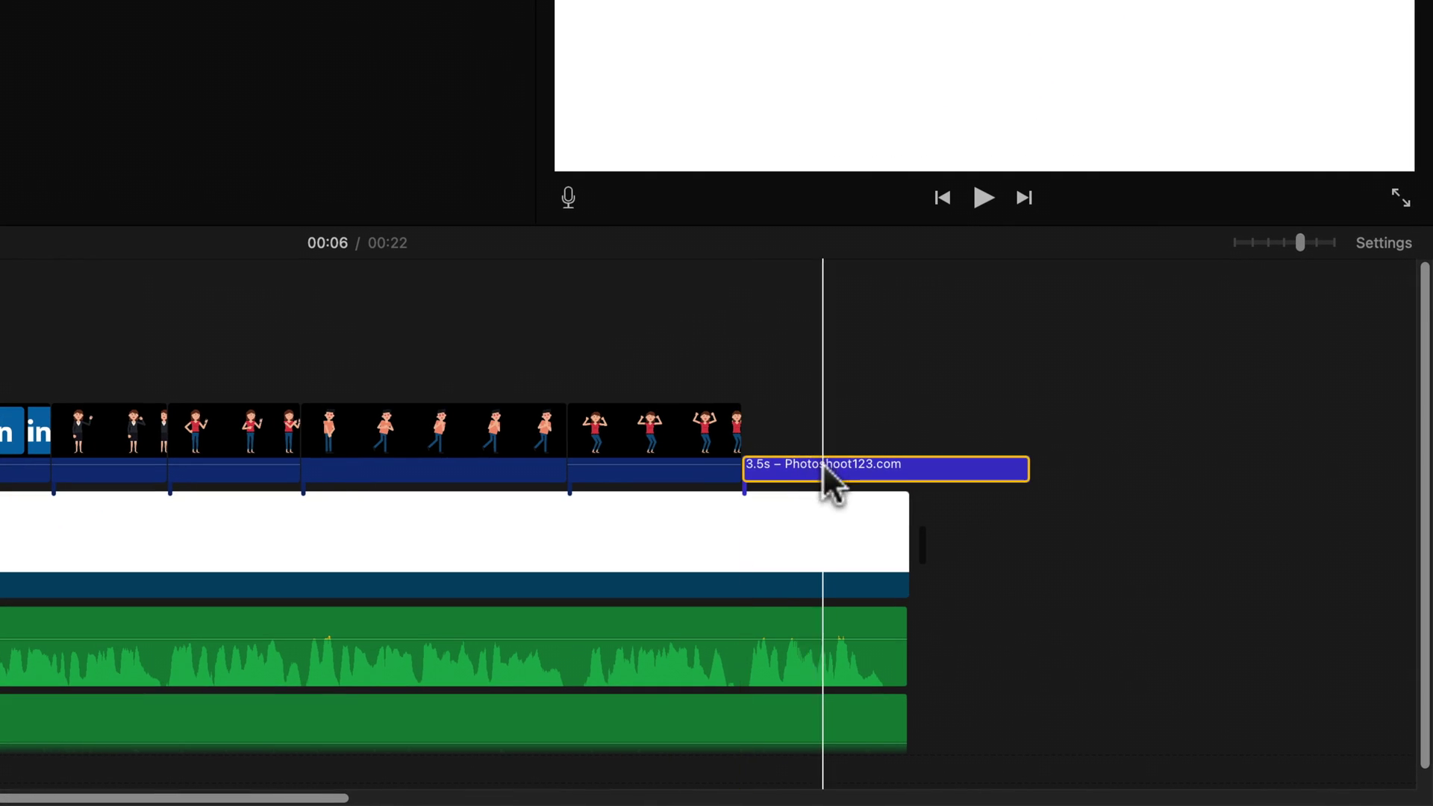
left_click(821, 469)
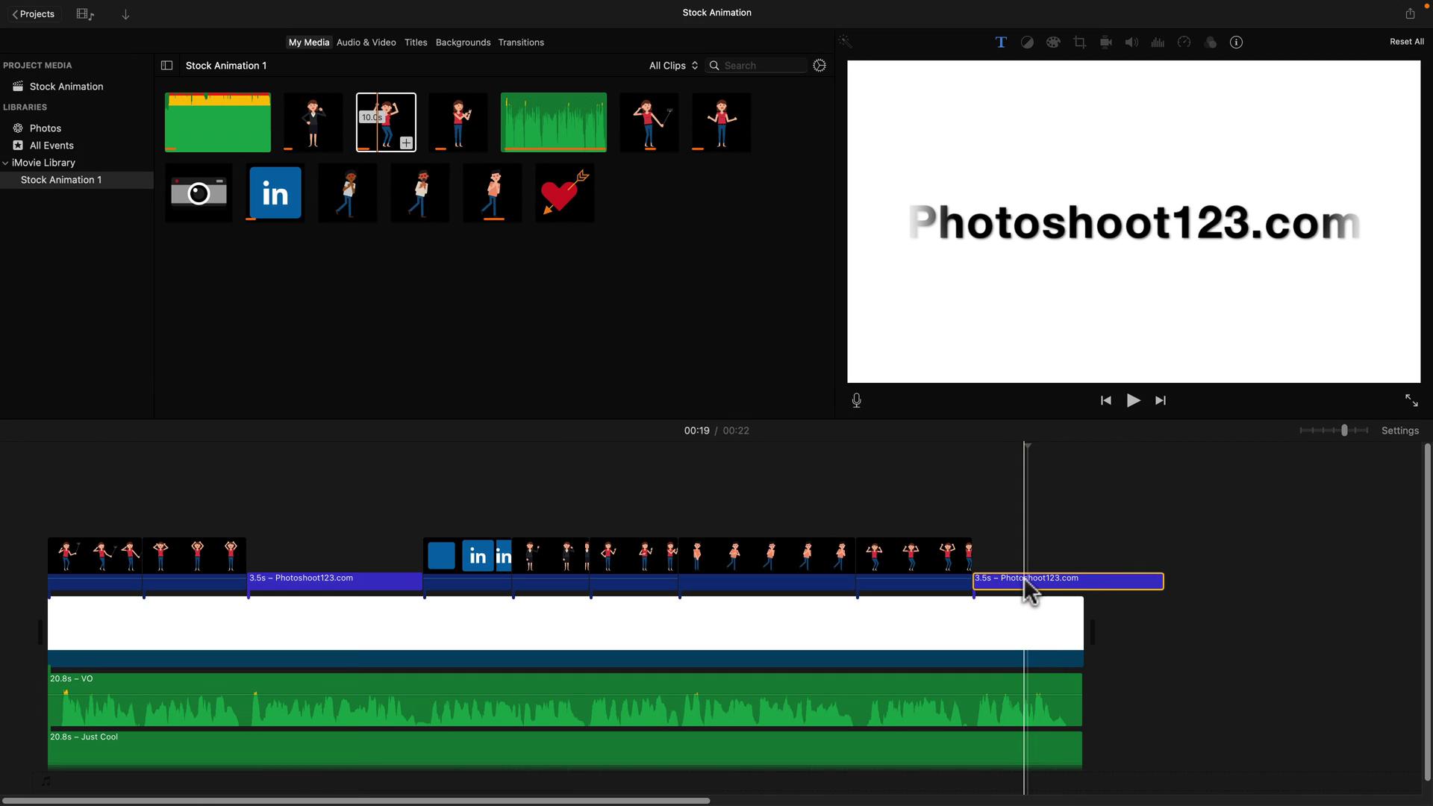
Replace the closing title's Photoshoot123.com text with 'Sign Up Now!'.
double_click(1025, 588)
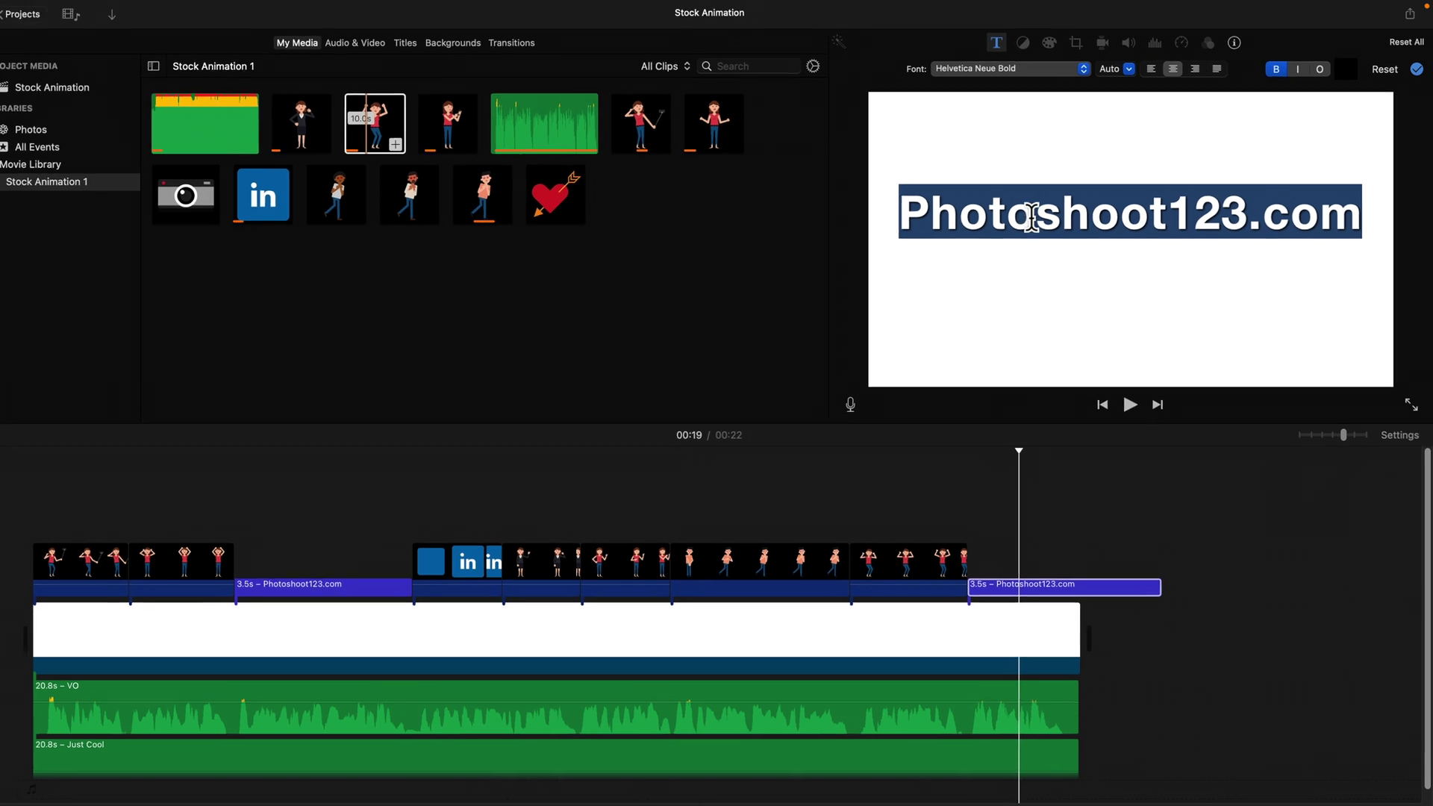
key("shift+Left")
key("shift+Left")
key("shift+Left")
key("shift+Left")
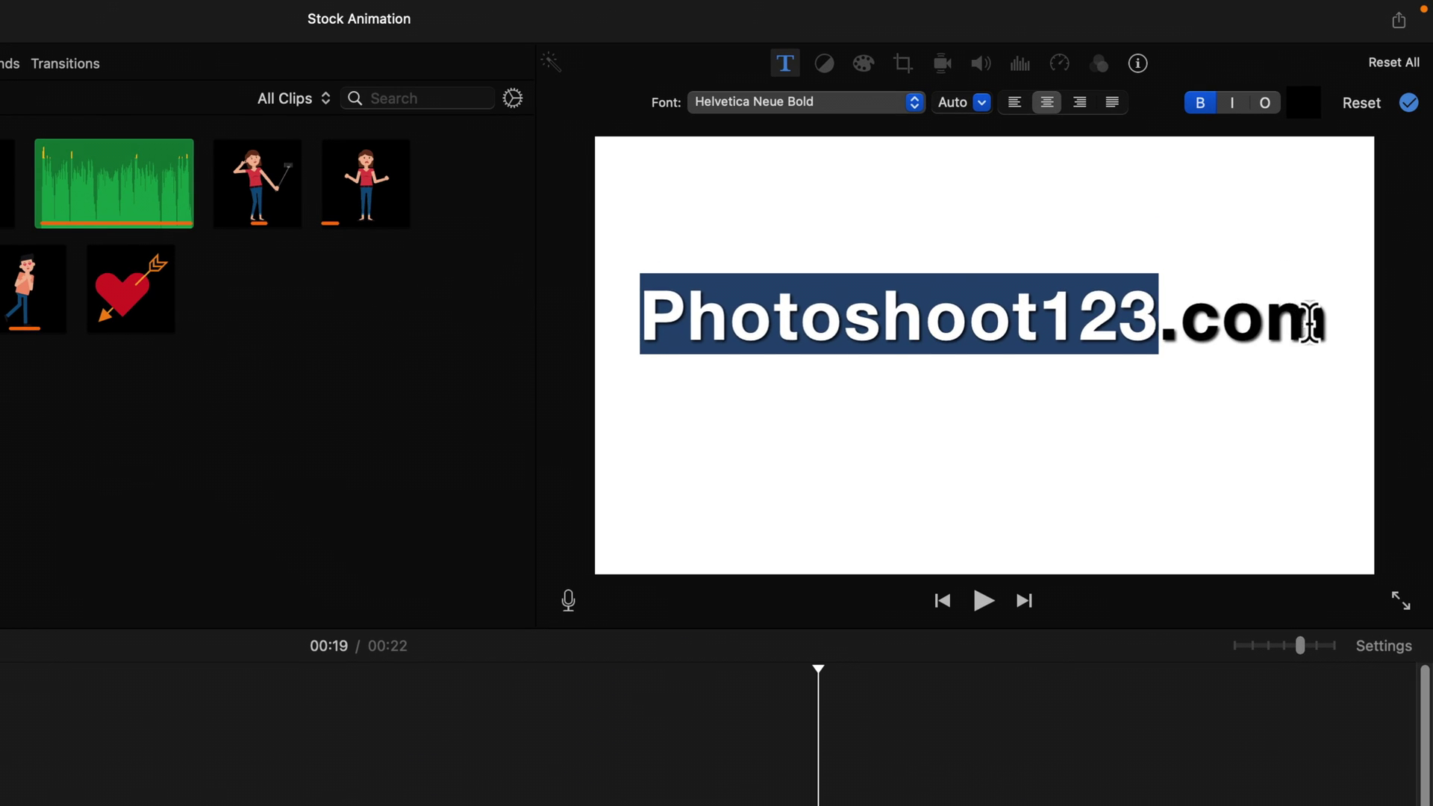
left_click_drag(1312, 323, 644, 328)
type("Sign Up Now")
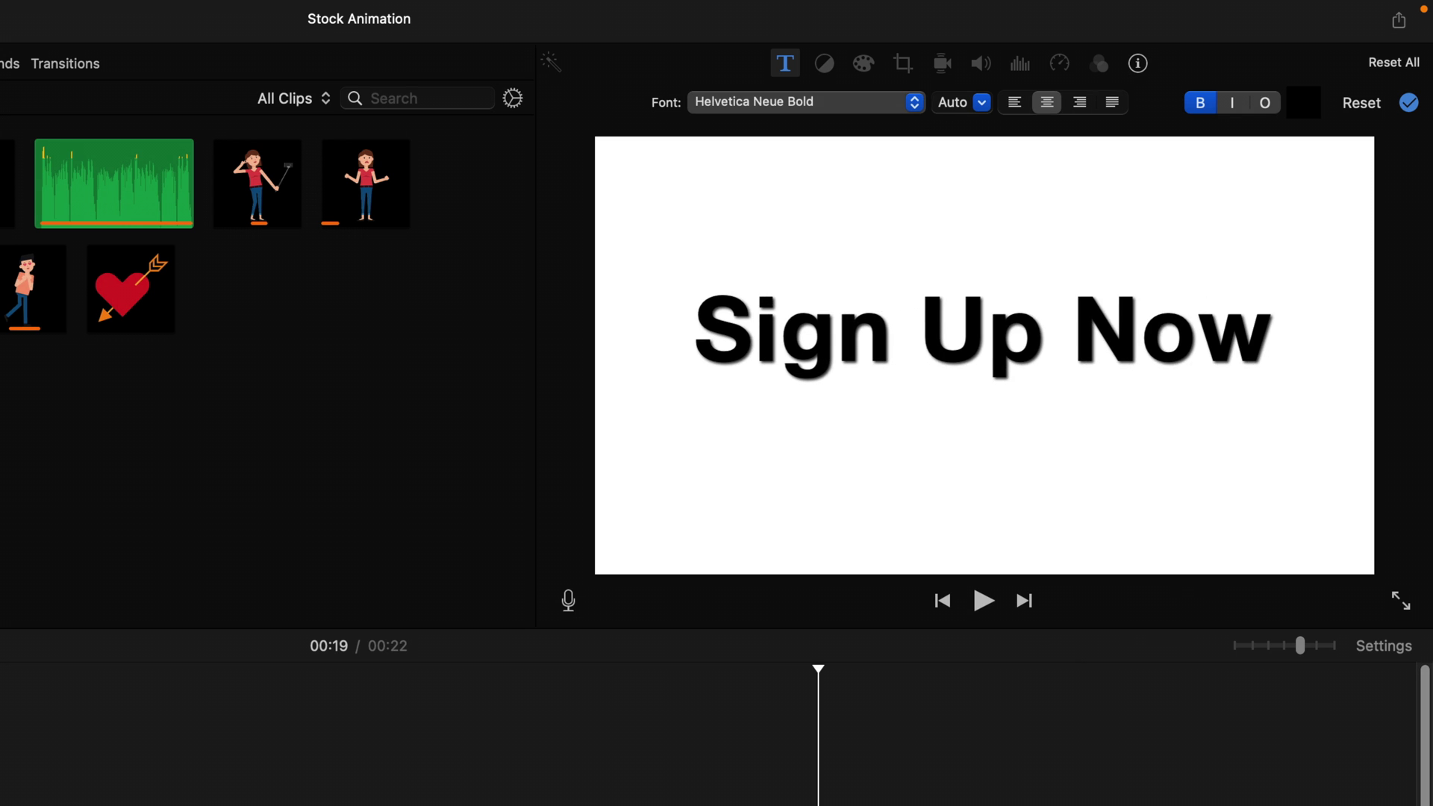
type("!")
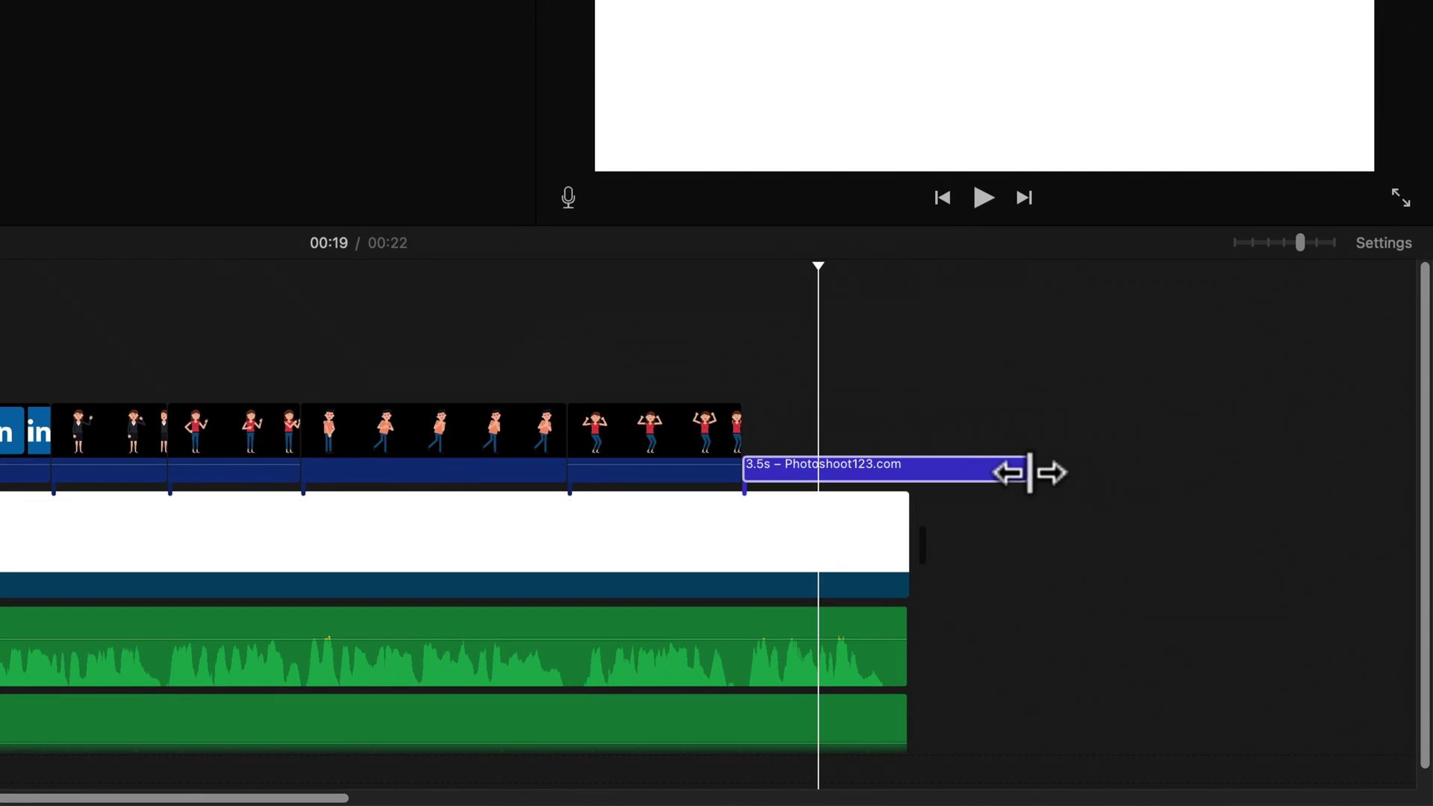
Make the Sign Up Now! title 2.9 seconds and extend the white background and Just Cool music to match.
left_click_drag(1031, 472, 926, 472)
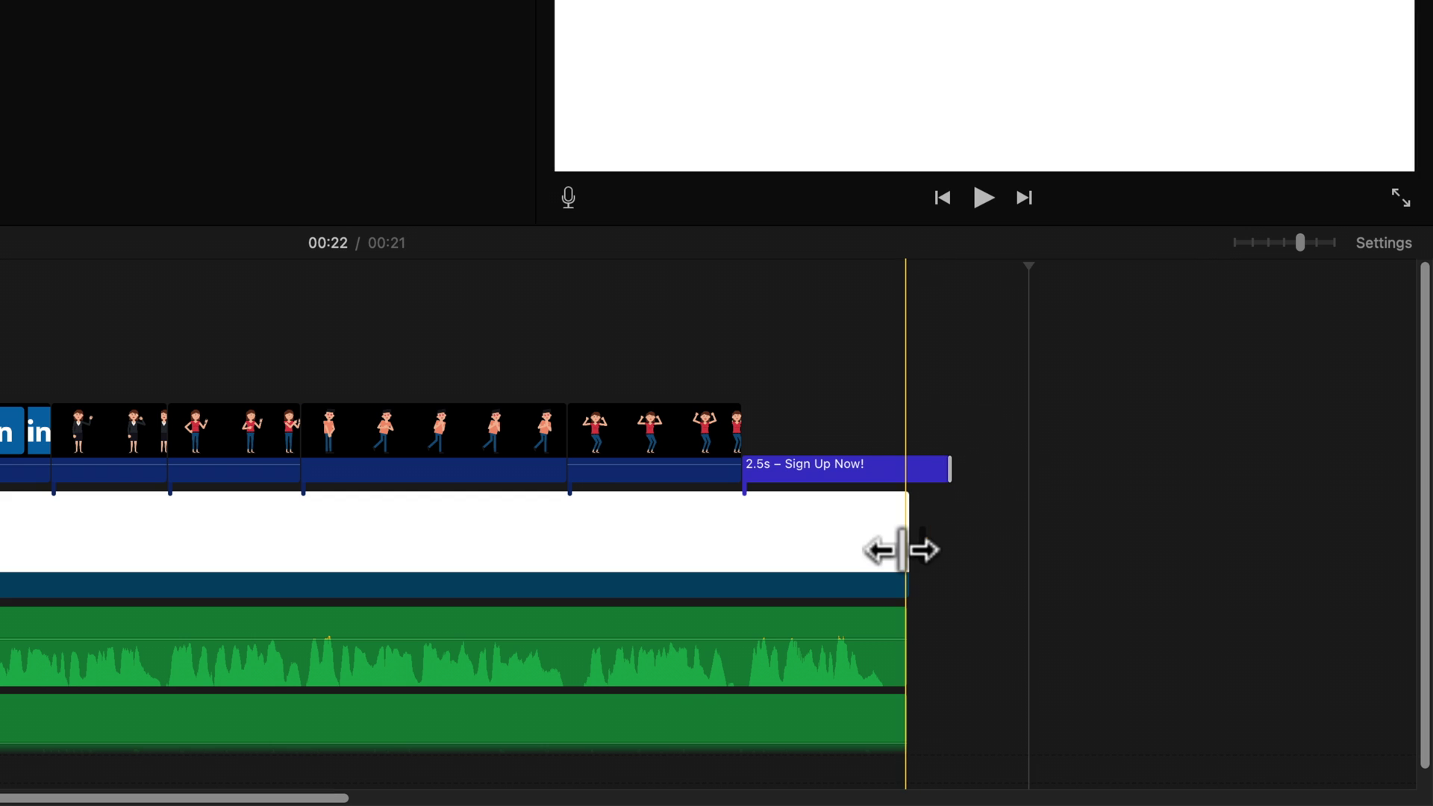
left_click_drag(905, 551, 950, 549)
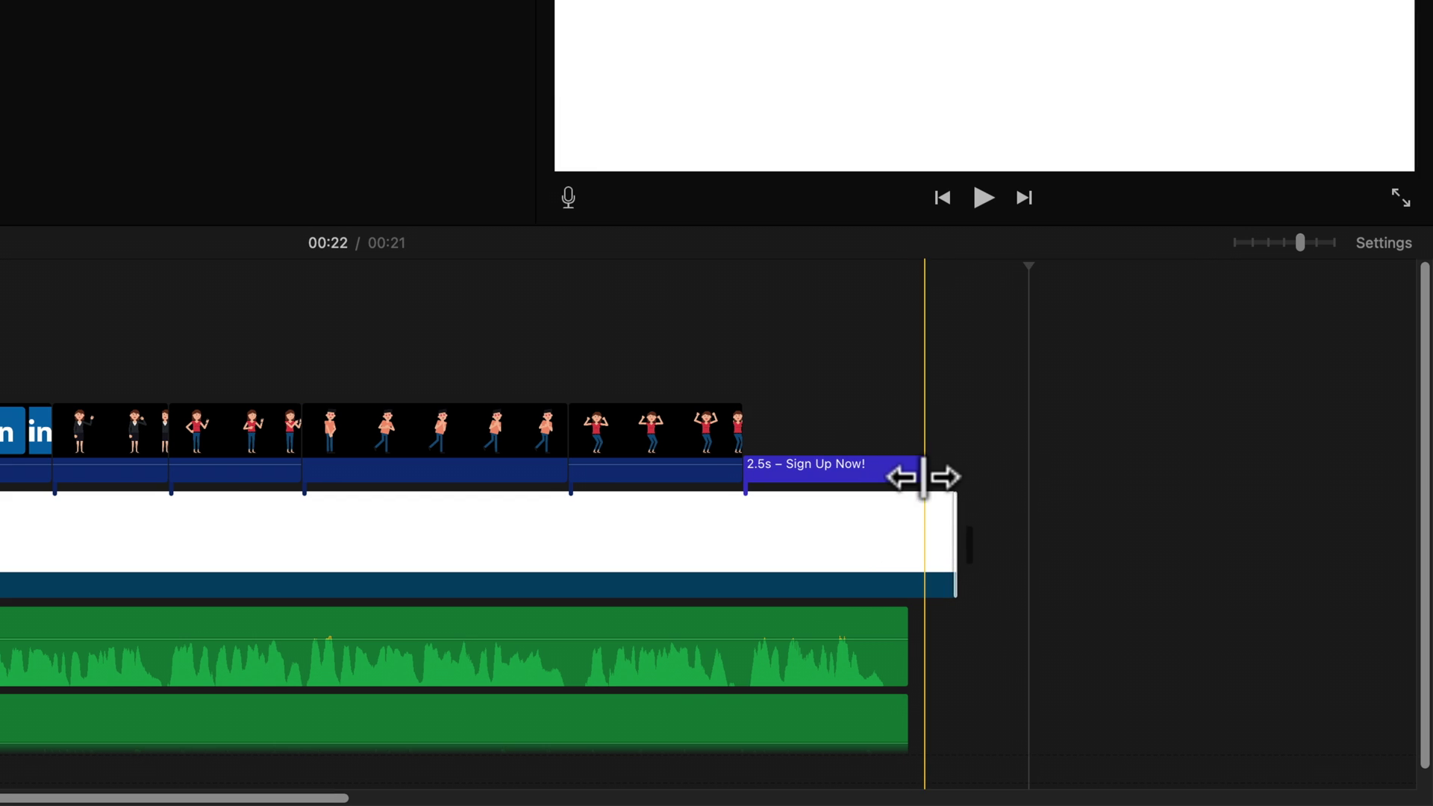
left_click_drag(924, 476, 957, 472)
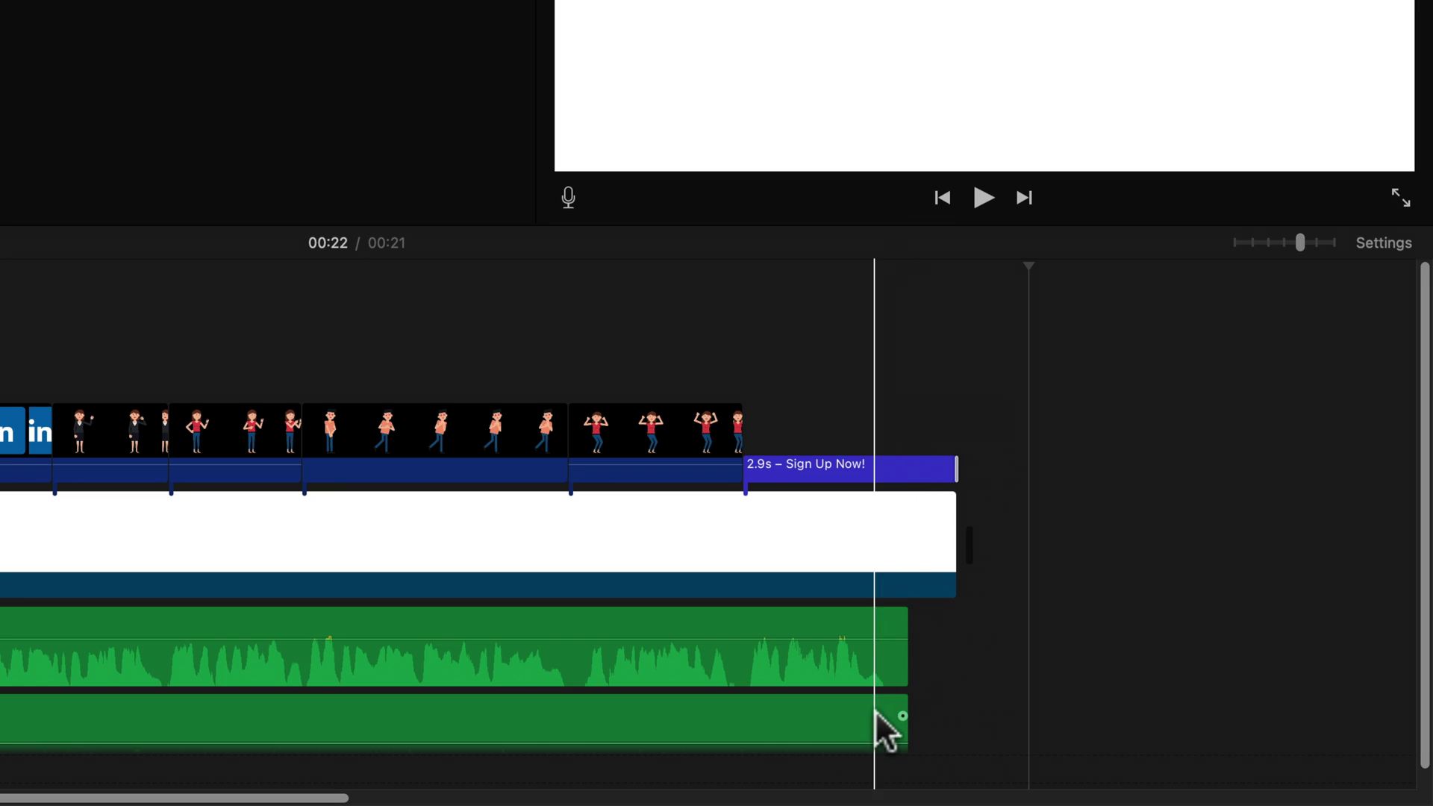
scroll(876, 708, "down", 1)
left_click(886, 688)
left_click_drag(908, 686, 950, 684)
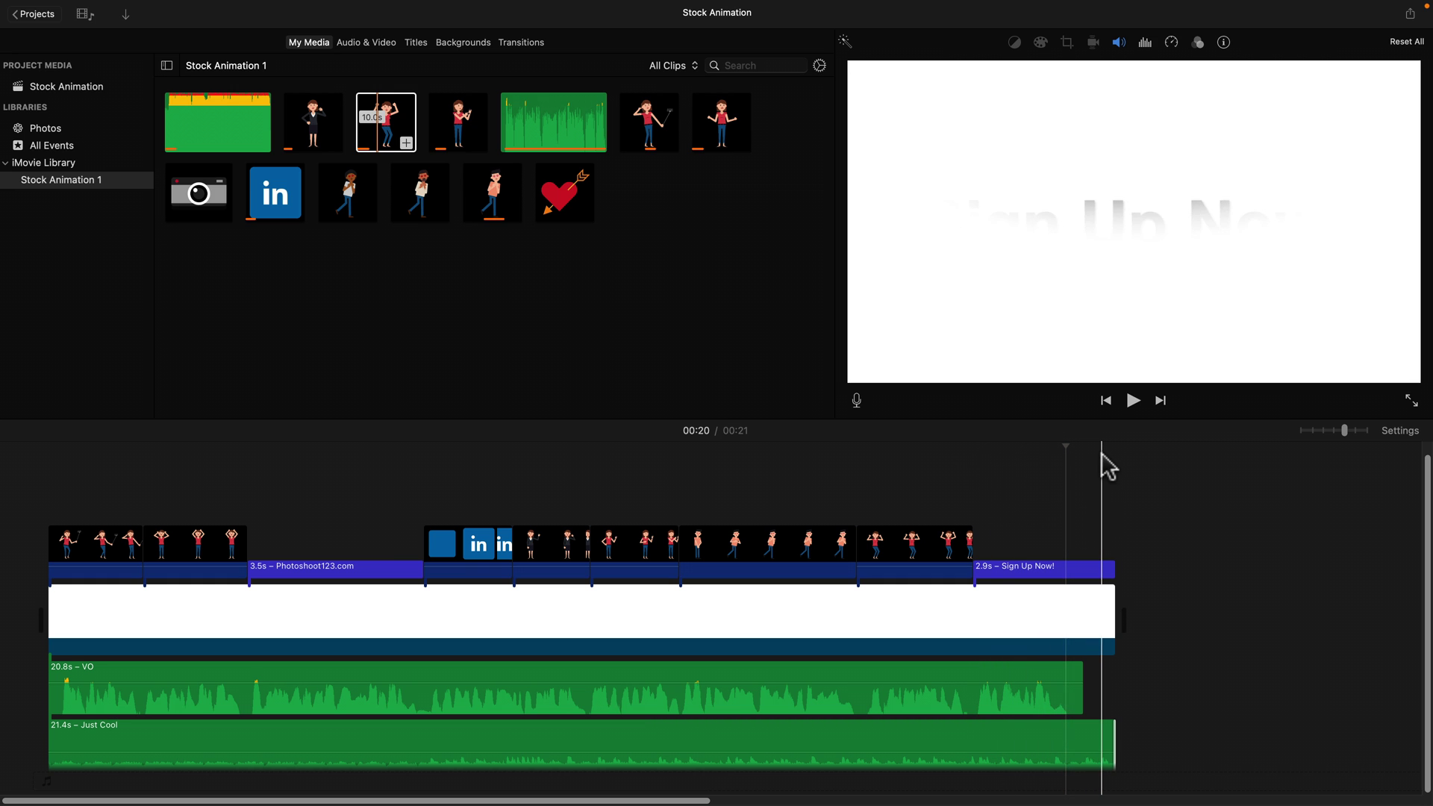
Play the movie's ending, then add a fade-out to the end of the Just Cool music.
left_click(999, 463)
key("space")
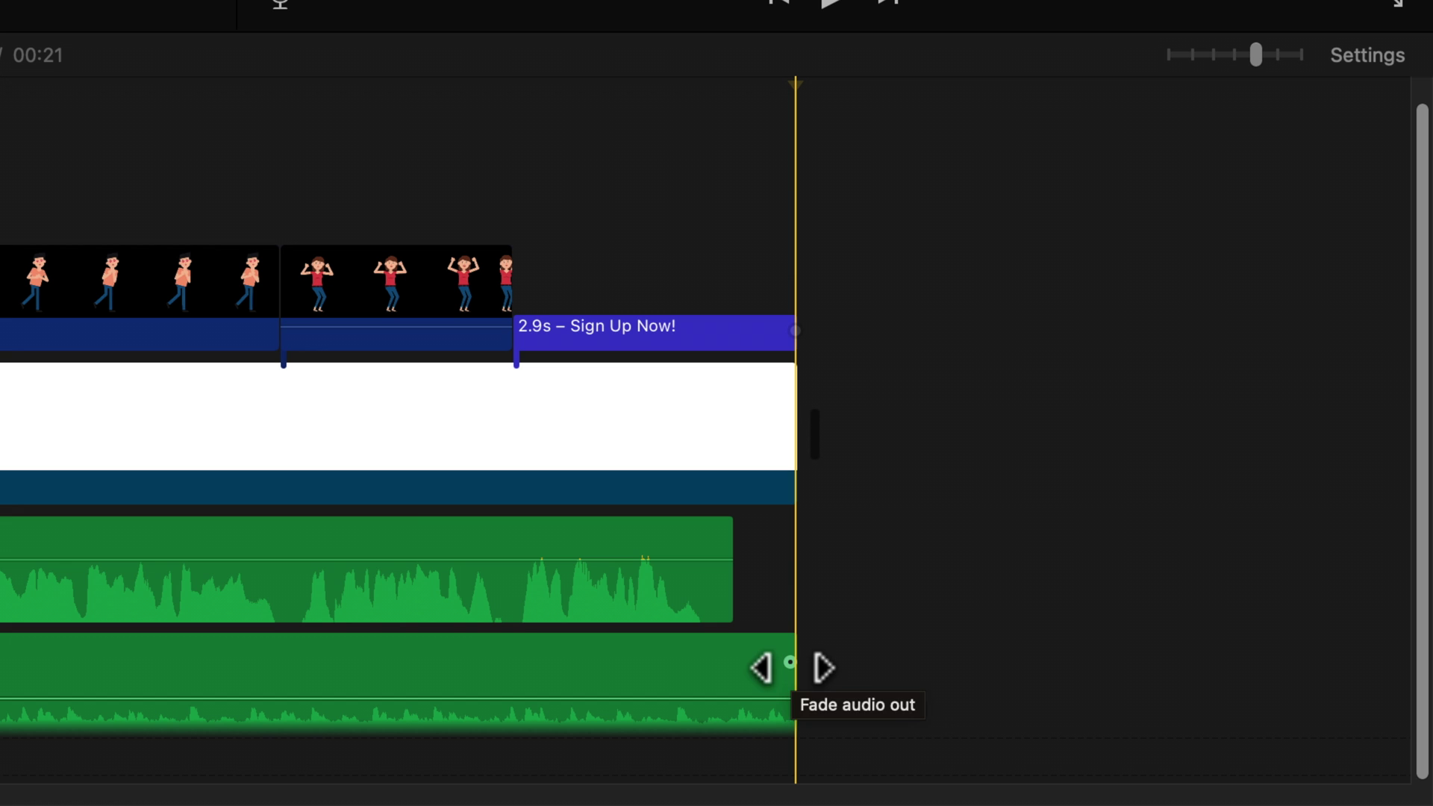
left_click_drag(790, 663, 634, 663)
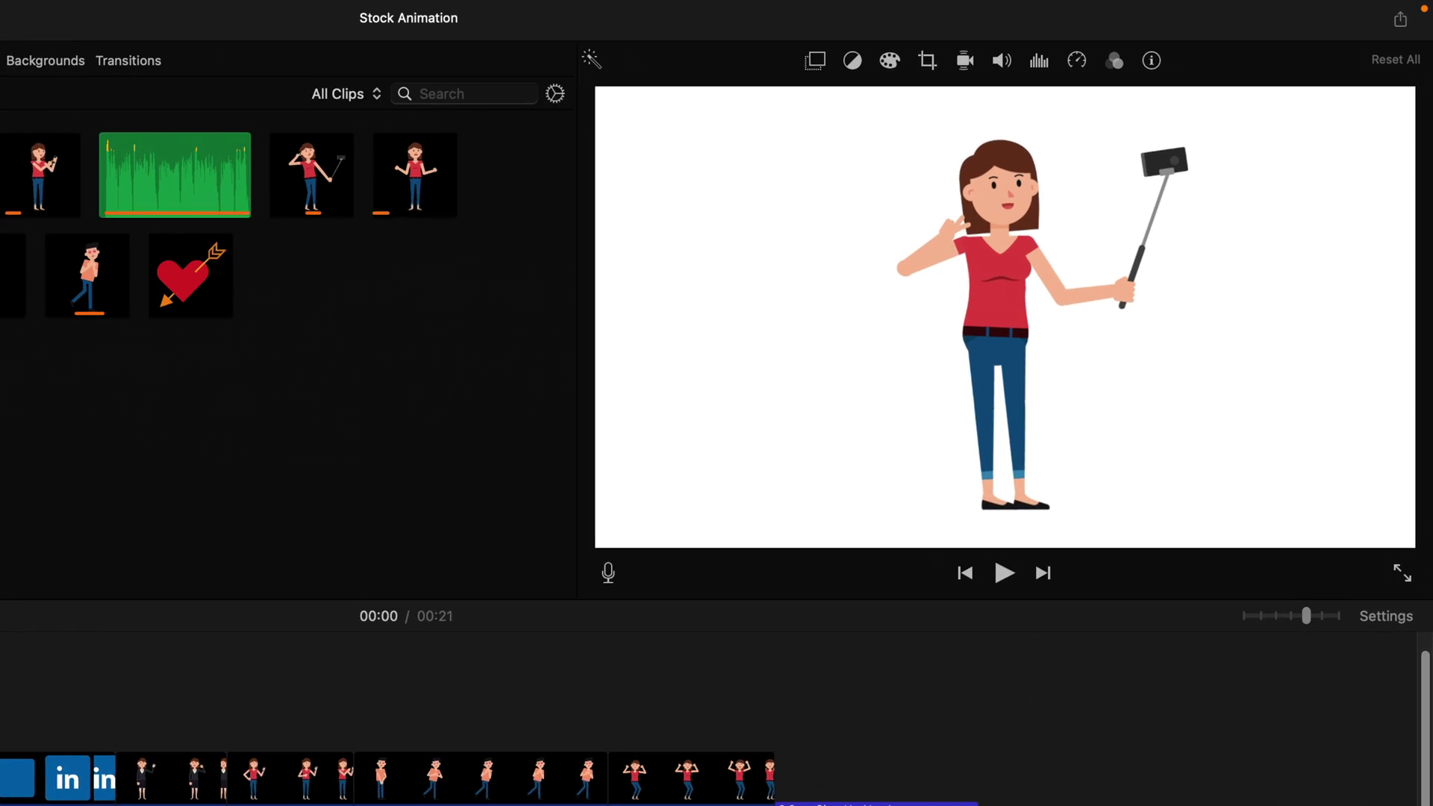
Play the finished 21-second movie from the start.
key("space")
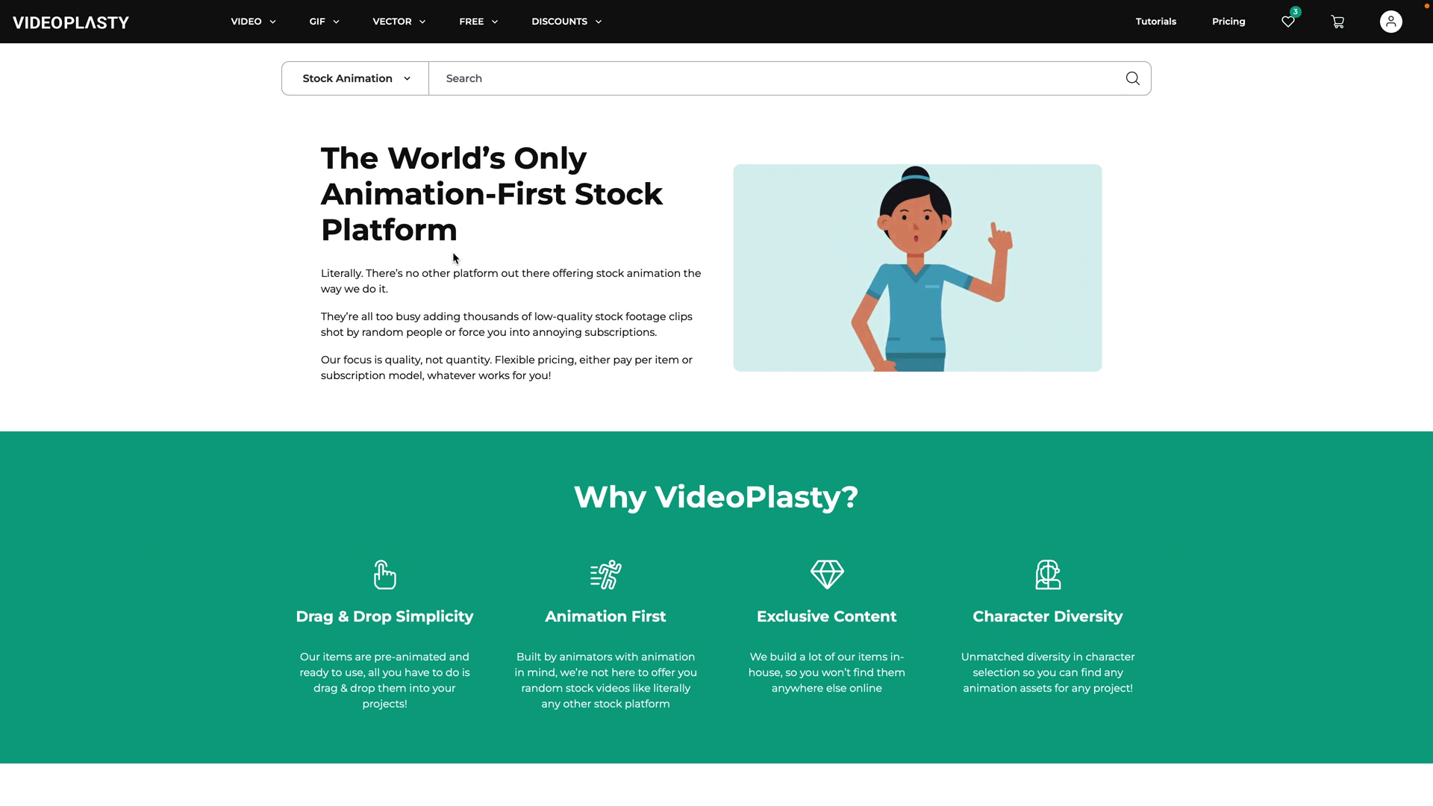
scroll(651, 522, "down", 4)
scroll(650, 522, "down", 5)
scroll(651, 527, "down", 2)
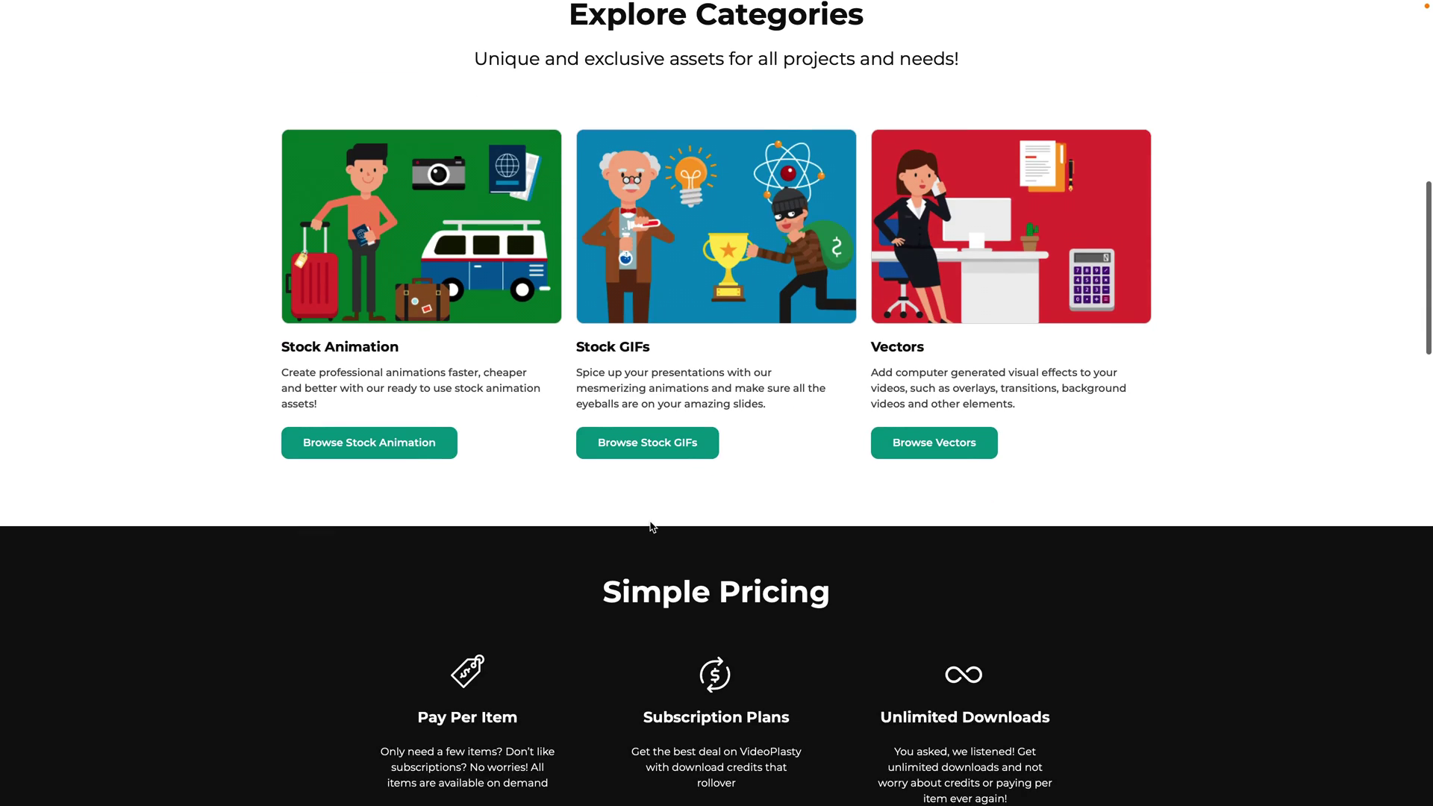
scroll(653, 523, "down", 4)
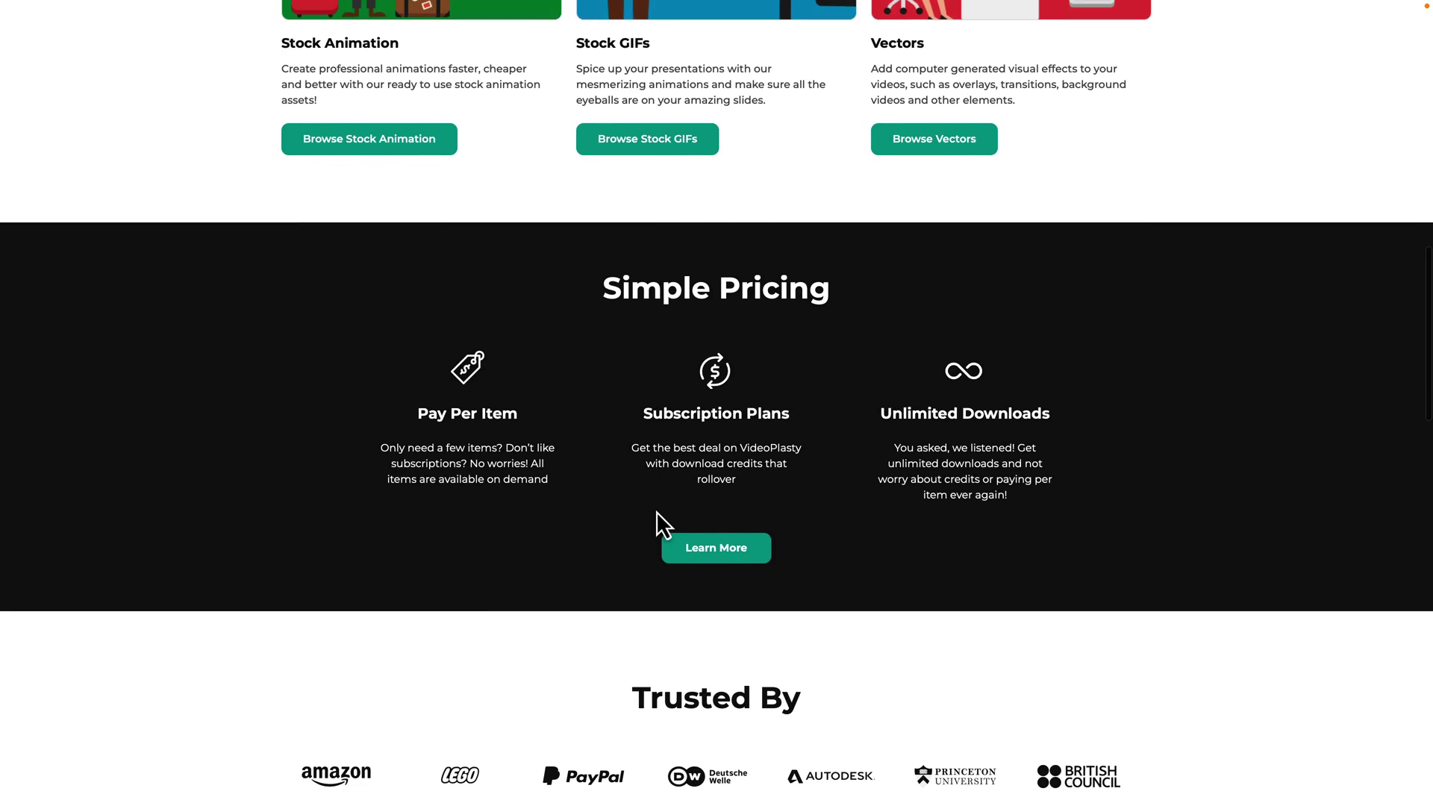
scroll(656, 515, "down", 3)
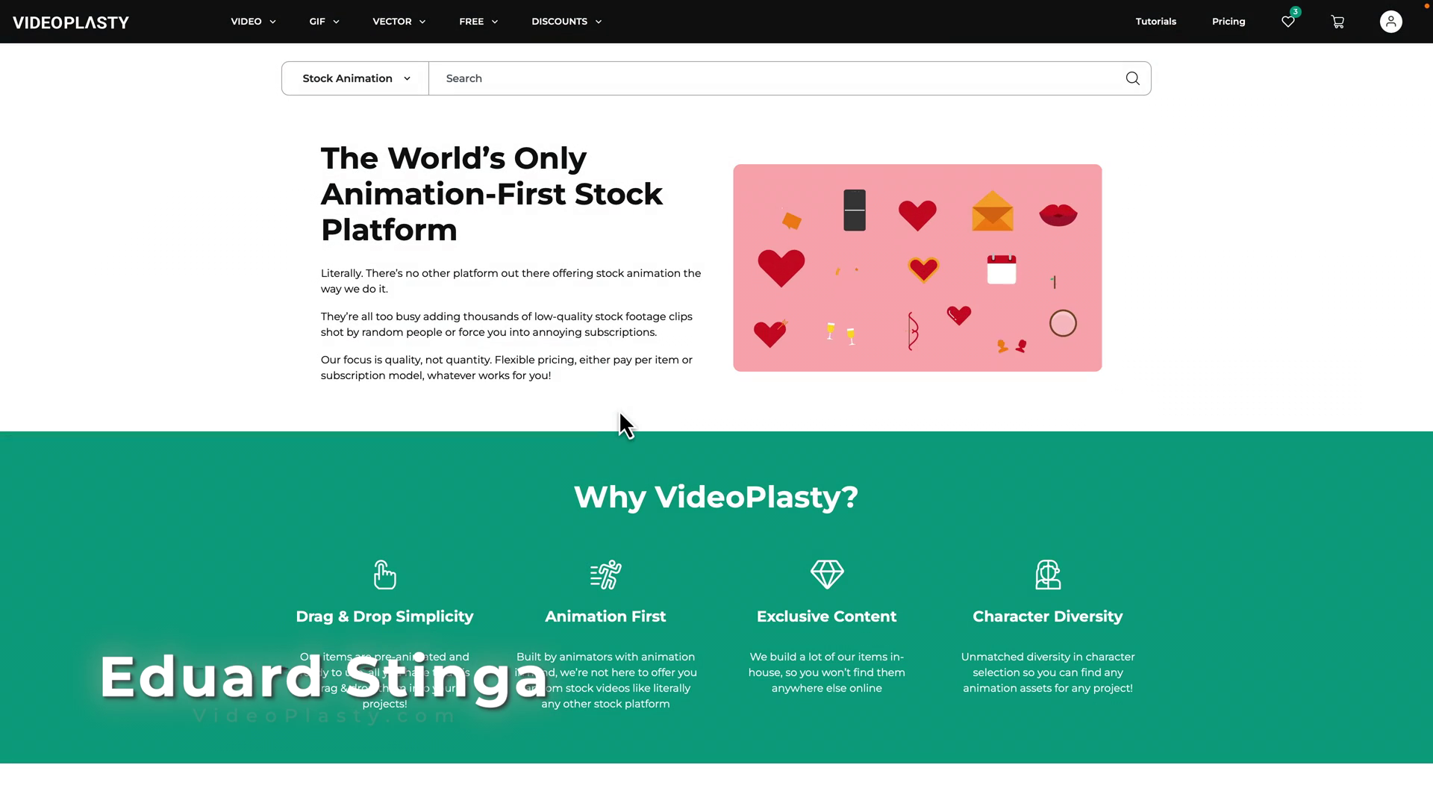
Search VideoPlasty for 'corporate' and open the White Corporate Man Clapping animation.
left_click(551, 80)
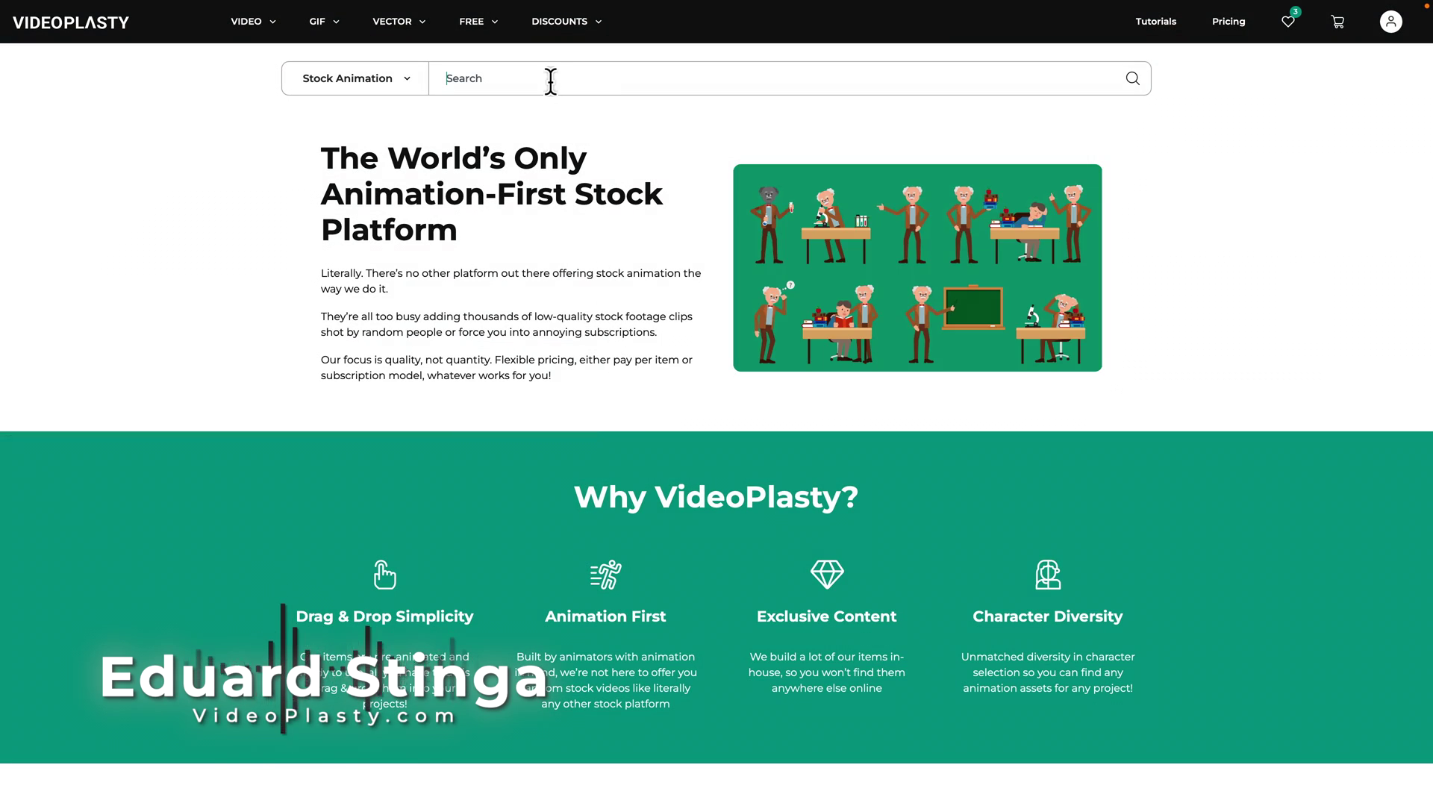
key("Return")
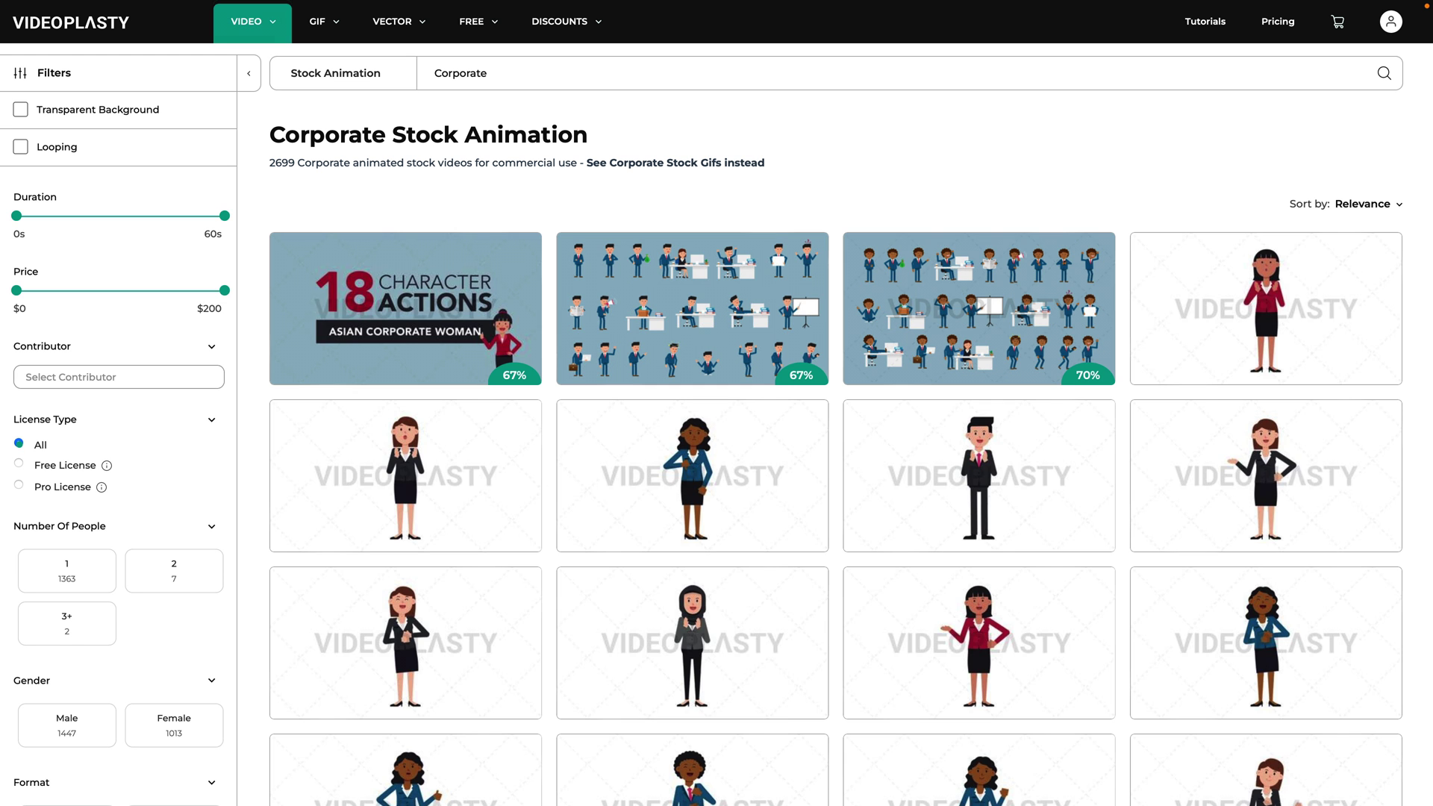
scroll(539, 217, "down", 3)
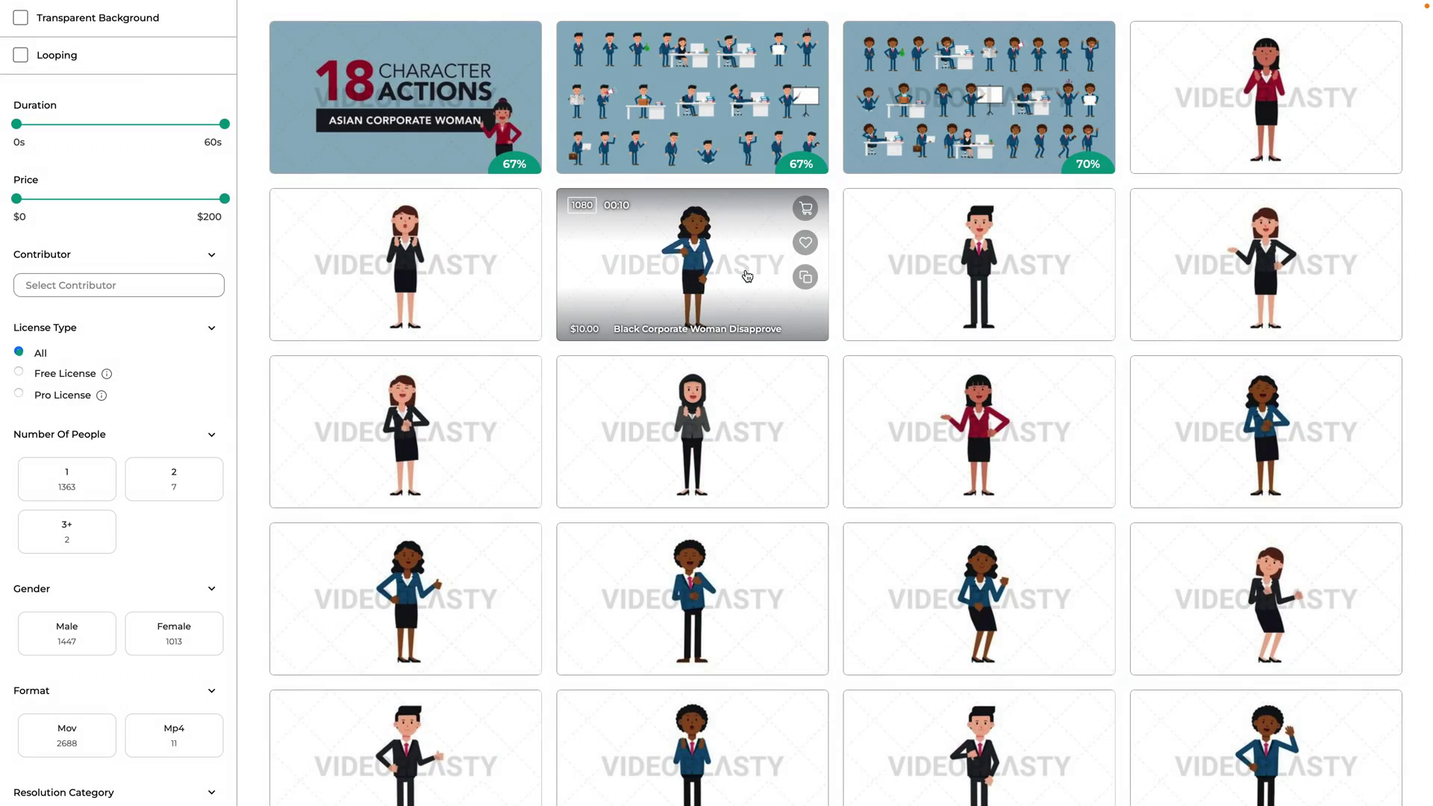
left_click(981, 344)
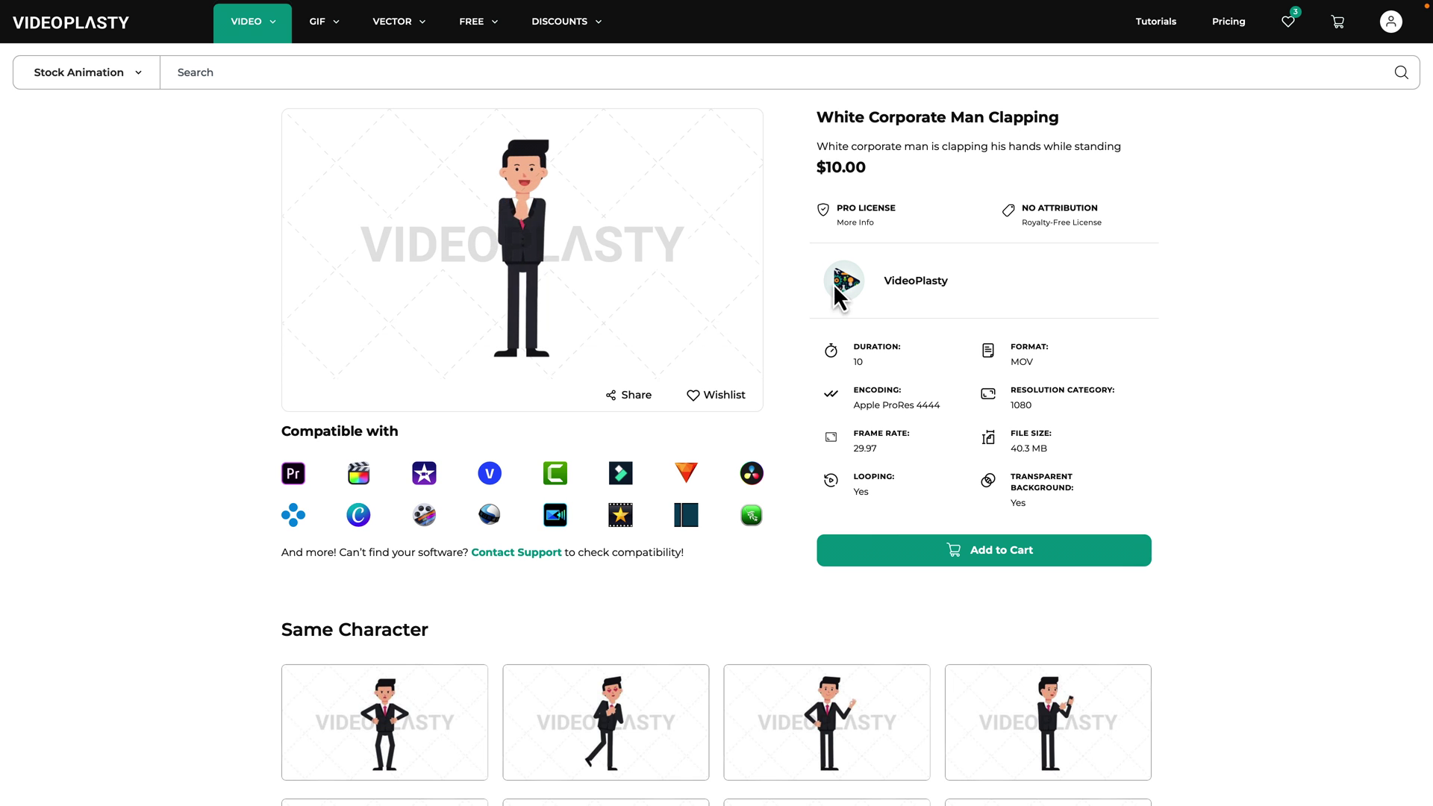
Search for 'medical' and browse the 3120 Medical stock animation results.
type("medical")
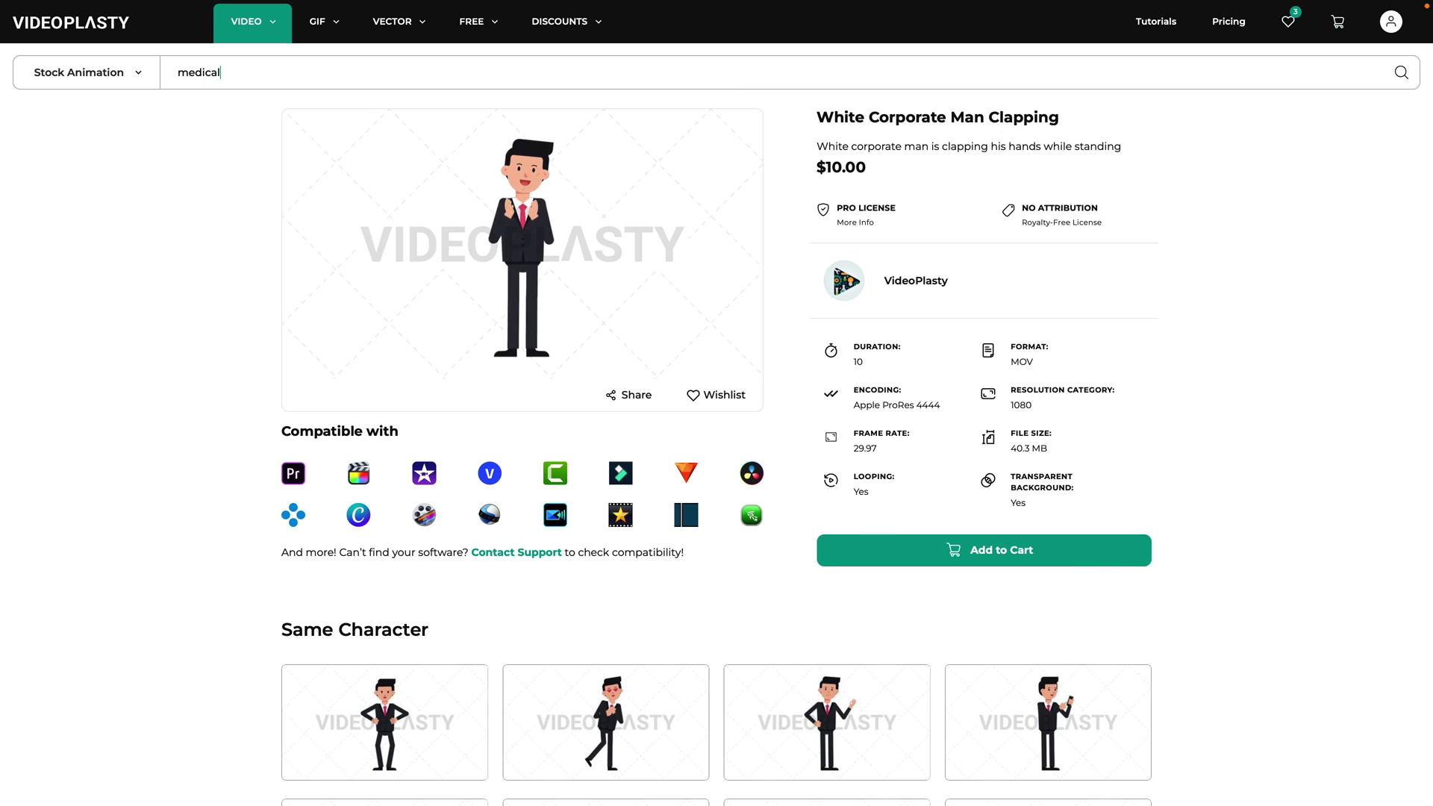
key("Return")
scroll(813, 185, "down", 2)
scroll(813, 185, "down", 5)
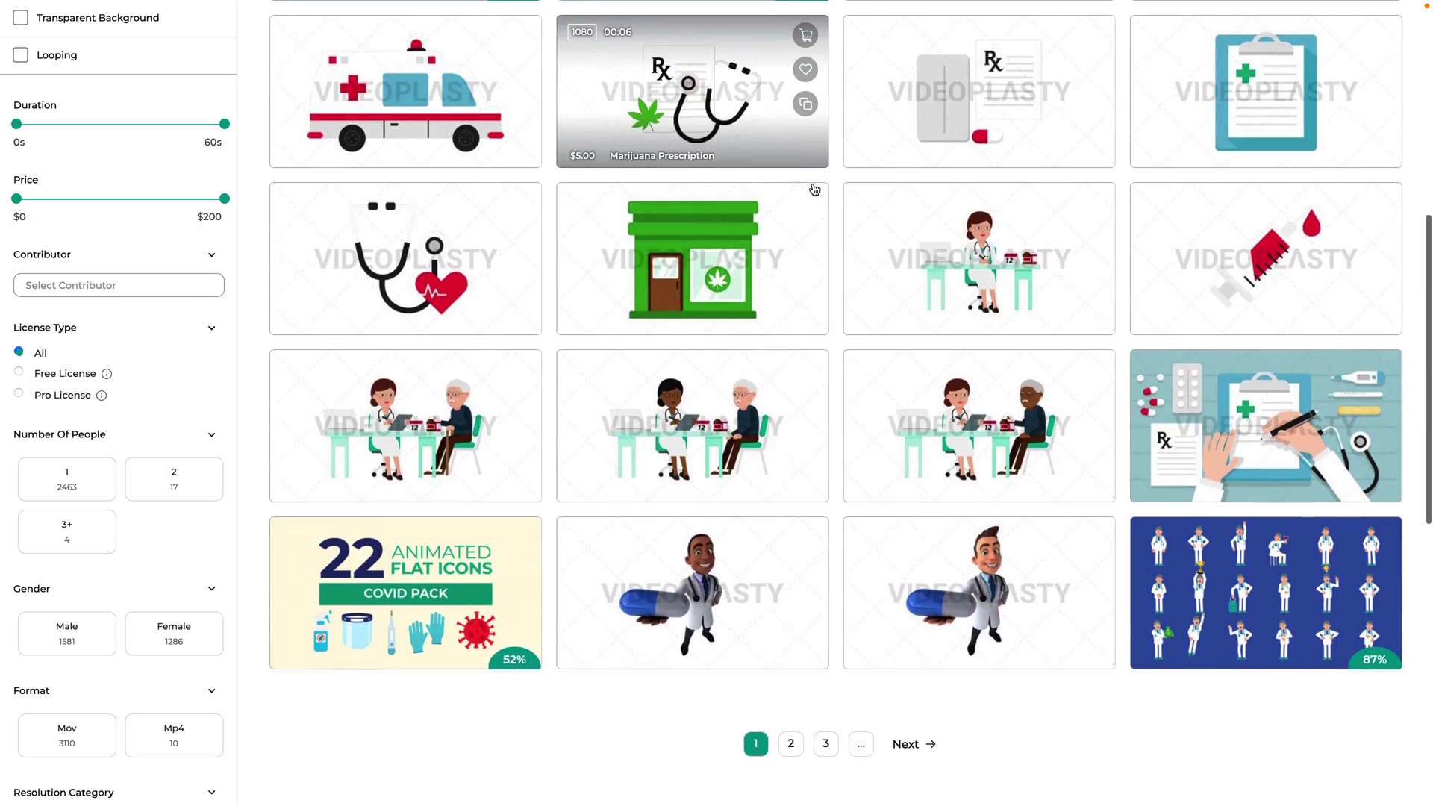
scroll(836, 221, "up", 7)
scroll(836, 222, "down", 1)
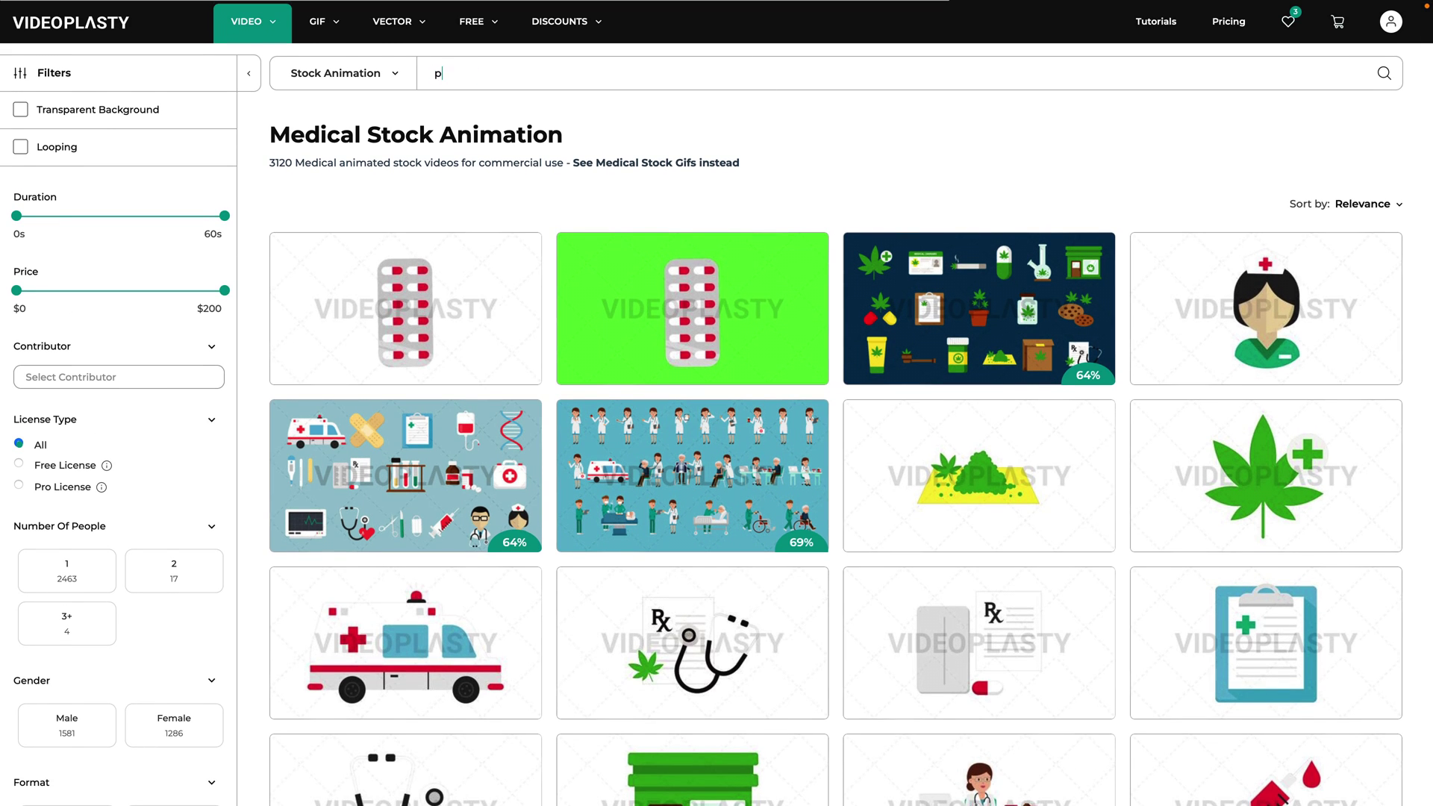
Search 'Pack' and open the $49.00 Indian Casual Man Pack - 52 Actions Pack page.
type("ck")
key("Return")
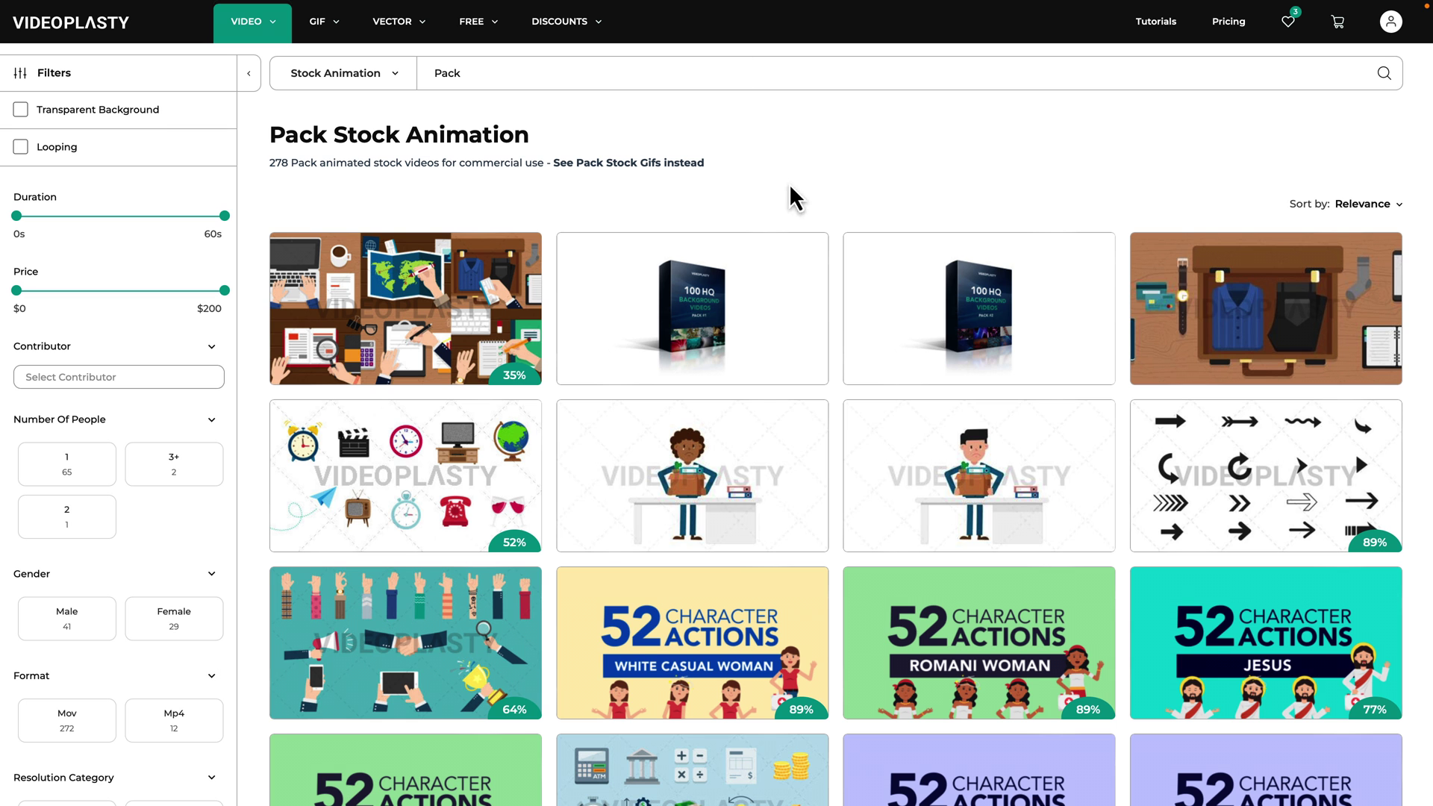
scroll(808, 215, "down", 6)
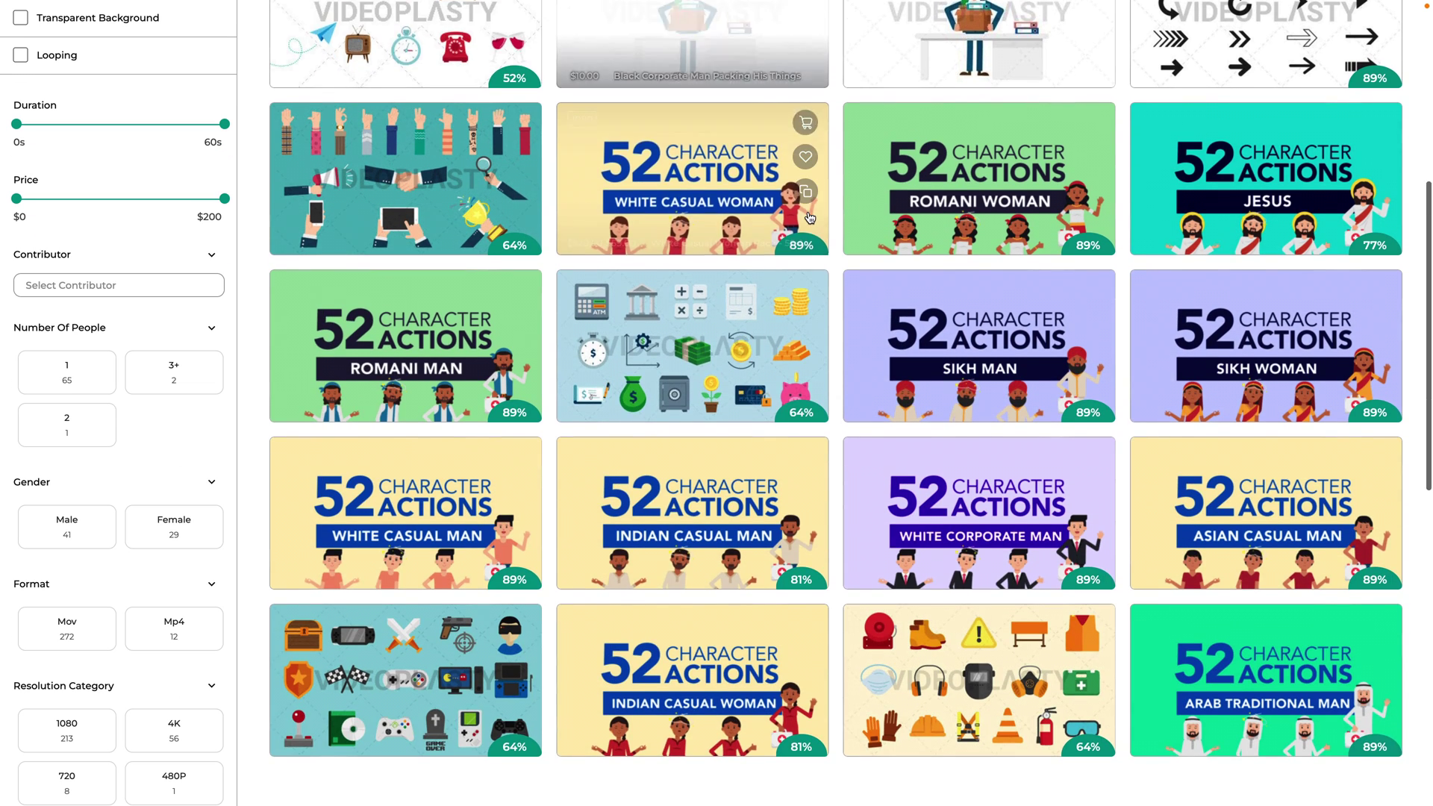
scroll(810, 217, "down", 1)
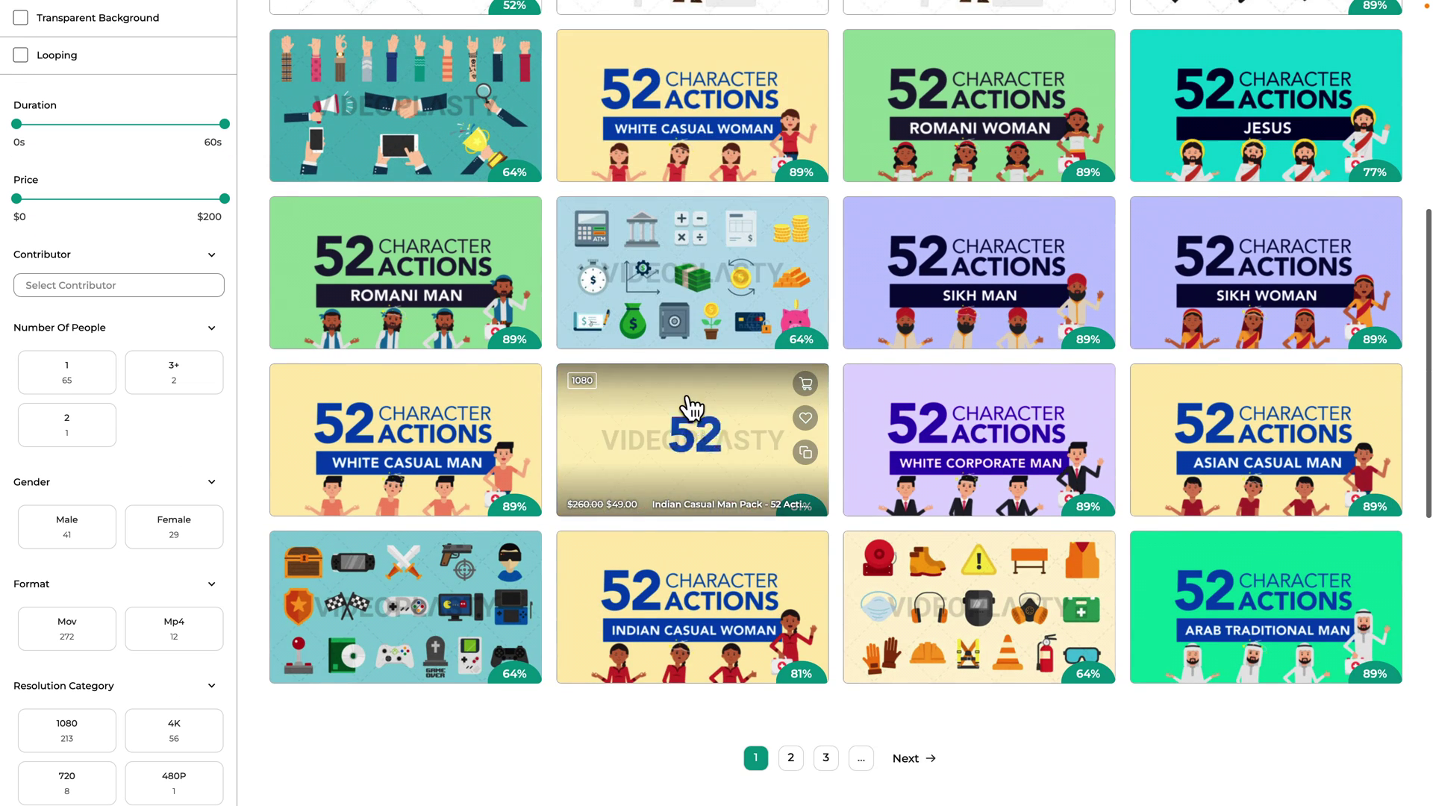
left_click(692, 407)
left_click(368, 360)
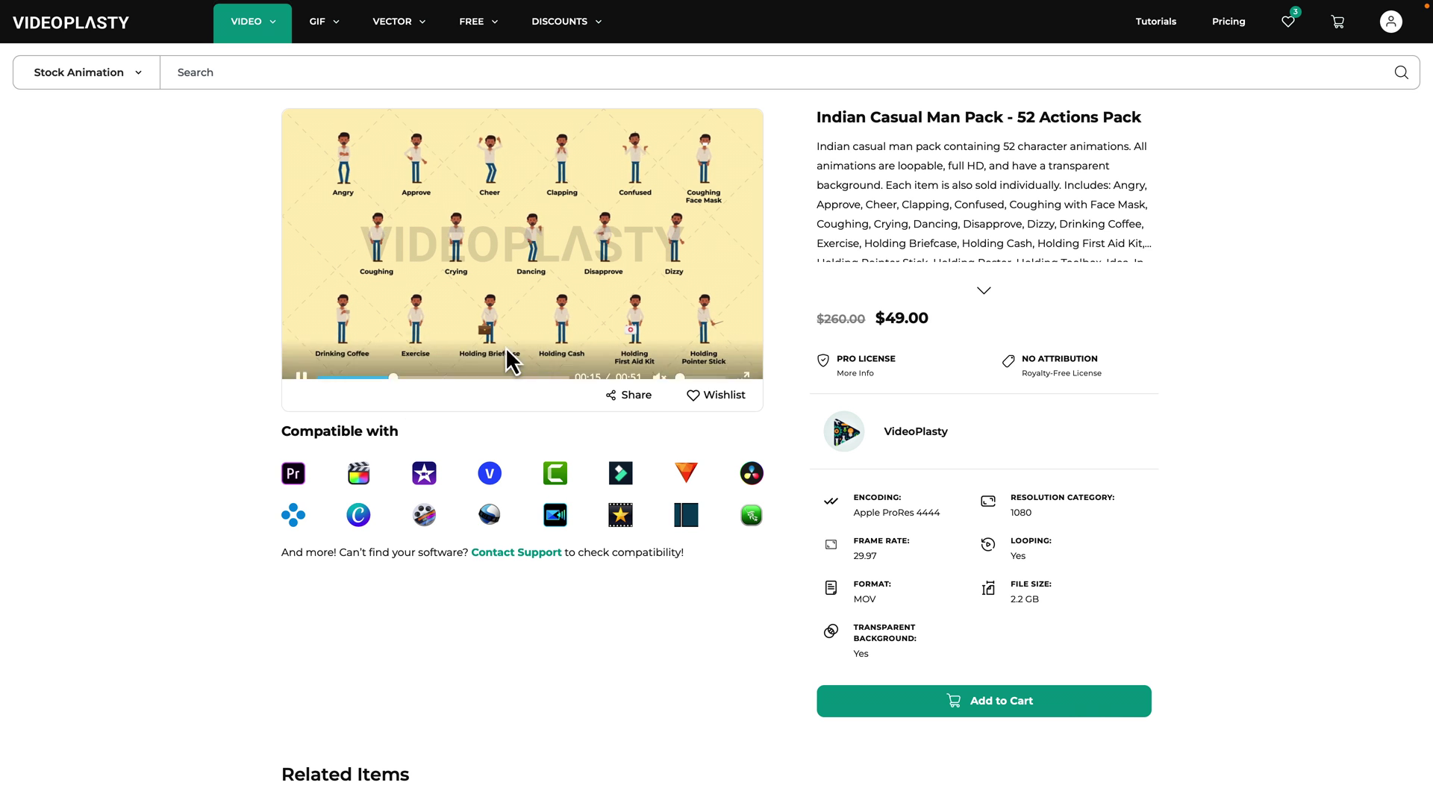
Go to the Pricing page and scroll to the Starter, Pro and Unlimited plan cards.
left_click(1244, 38)
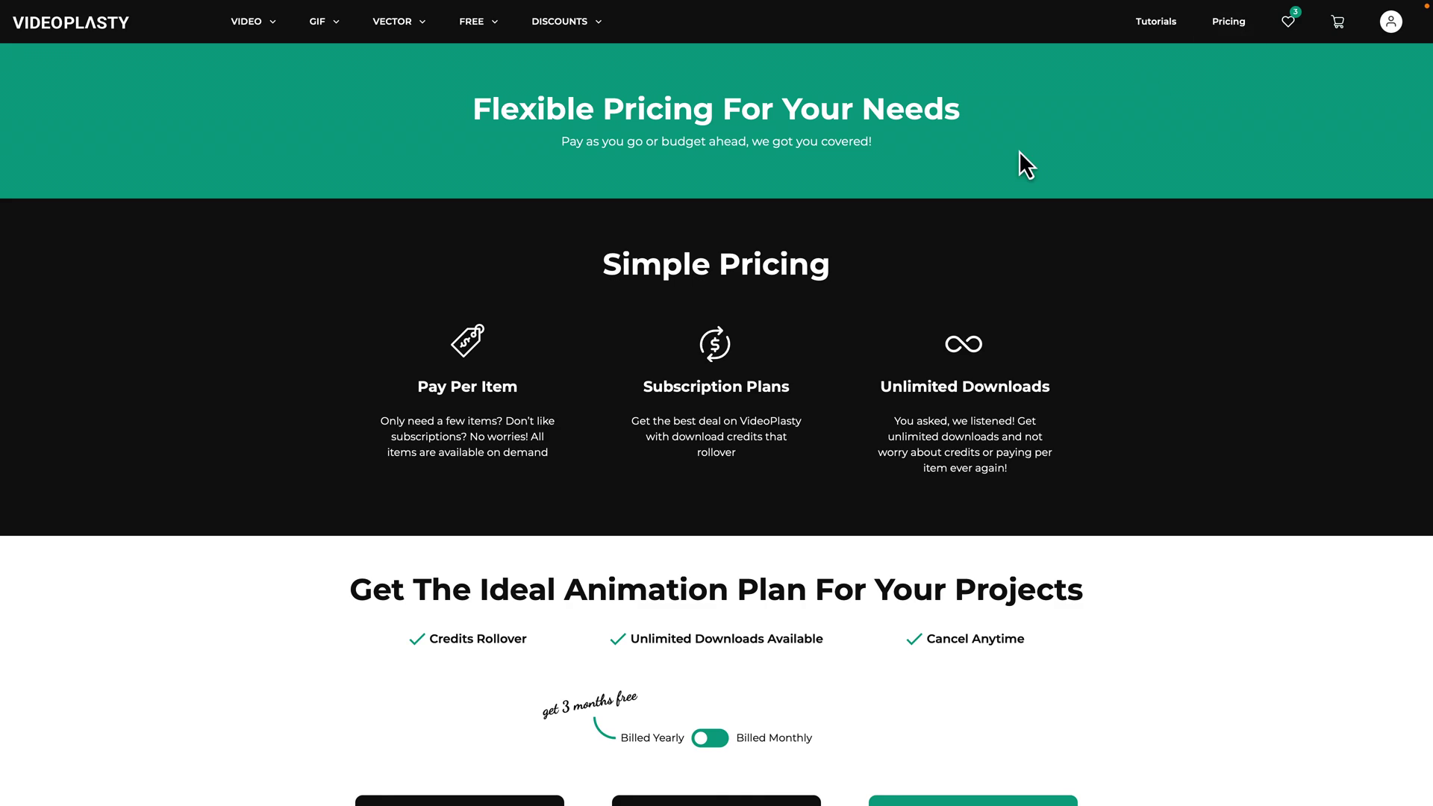
scroll(791, 360, "down", 3)
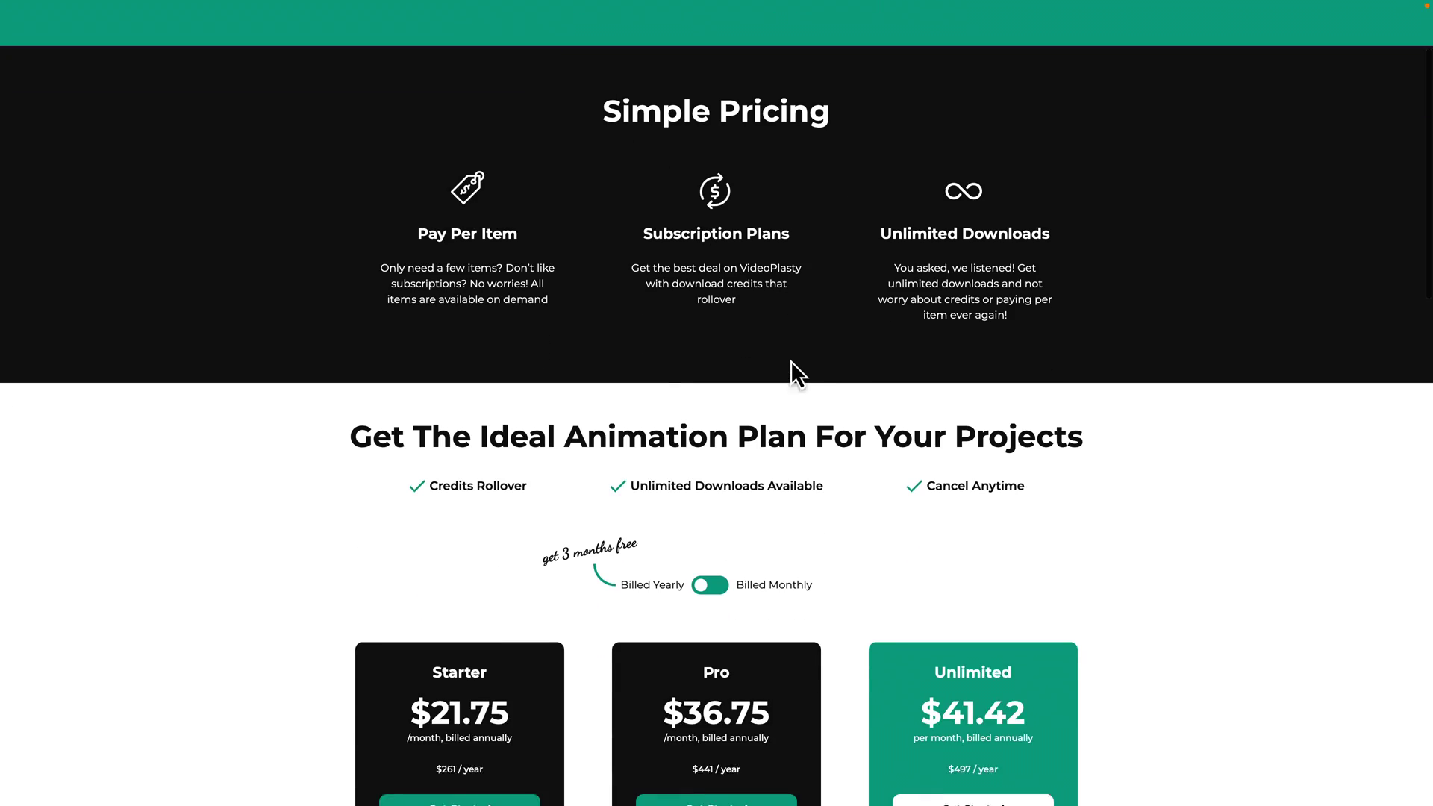